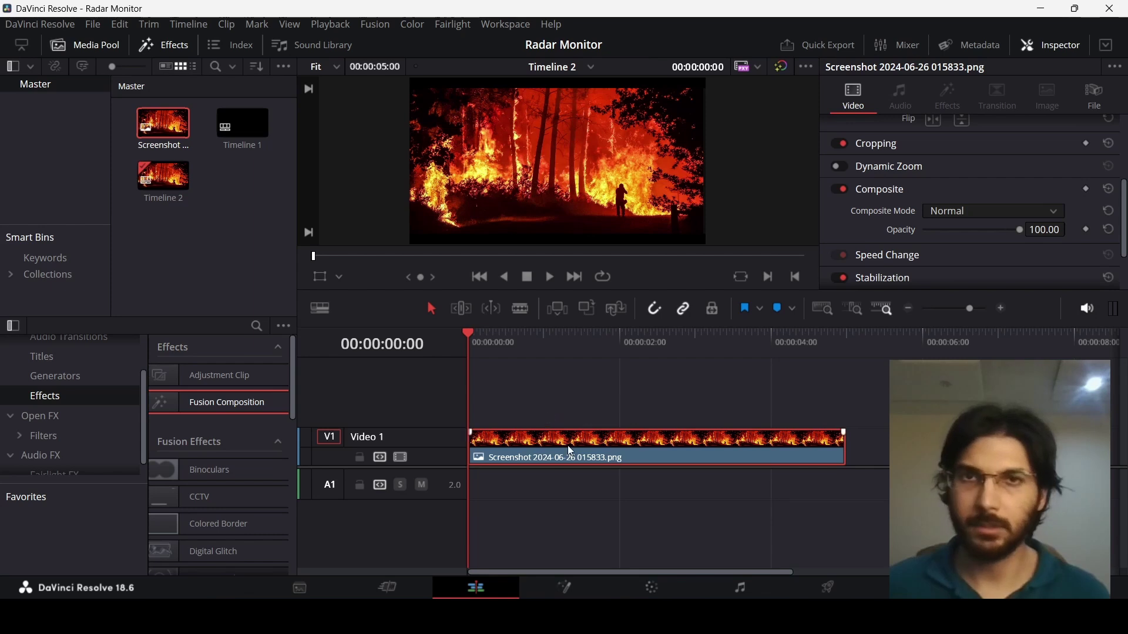
Scale the forest fire image clip to a zoom of 1.230 in both X and Y so it fills the frame.
scroll(957, 156, up, 5)
drag(951, 140, 971, 139)
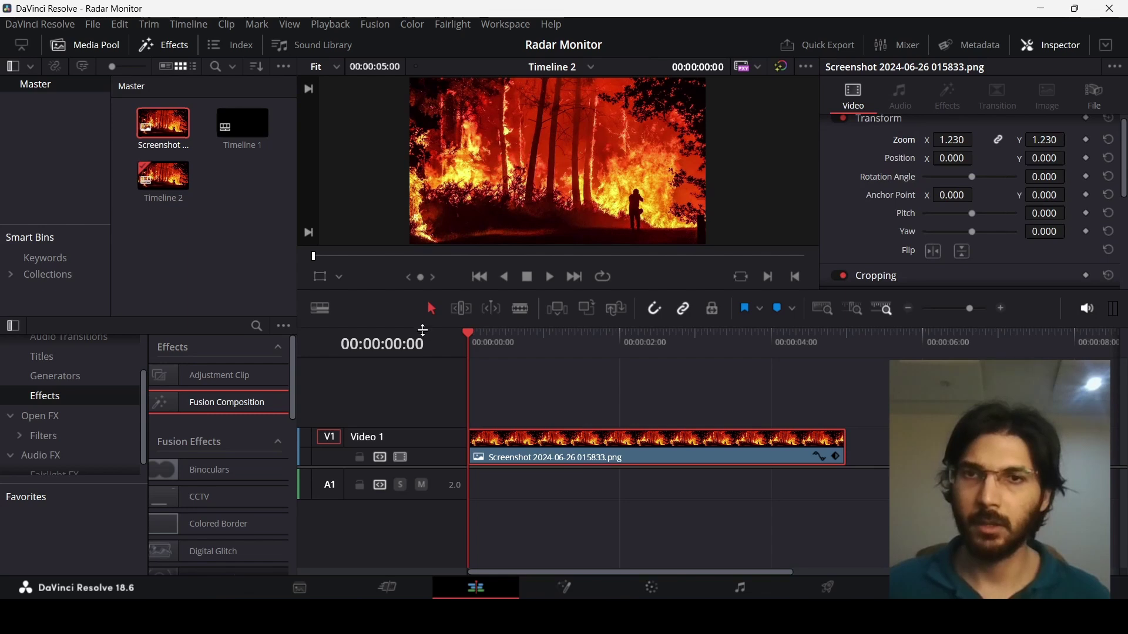
drag(423, 328, 423, 352)
Place a Fusion Composition on track Video 2 above the image clip and open it on the Fusion page.
drag(229, 411, 558, 408)
right_click(555, 401)
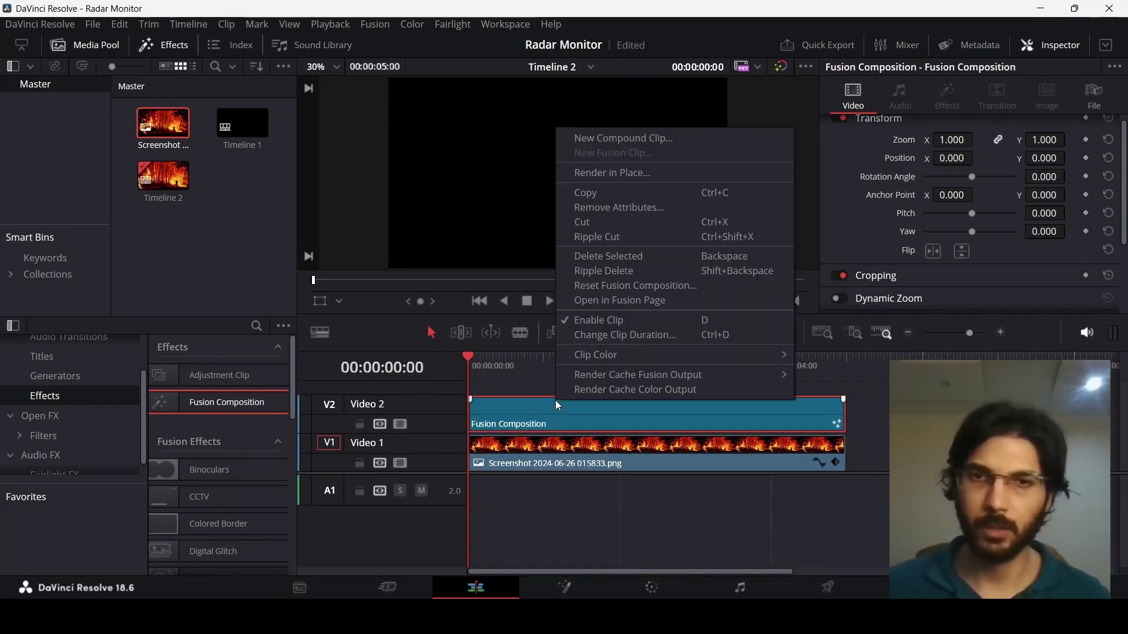
click(586, 306)
right_click(556, 415)
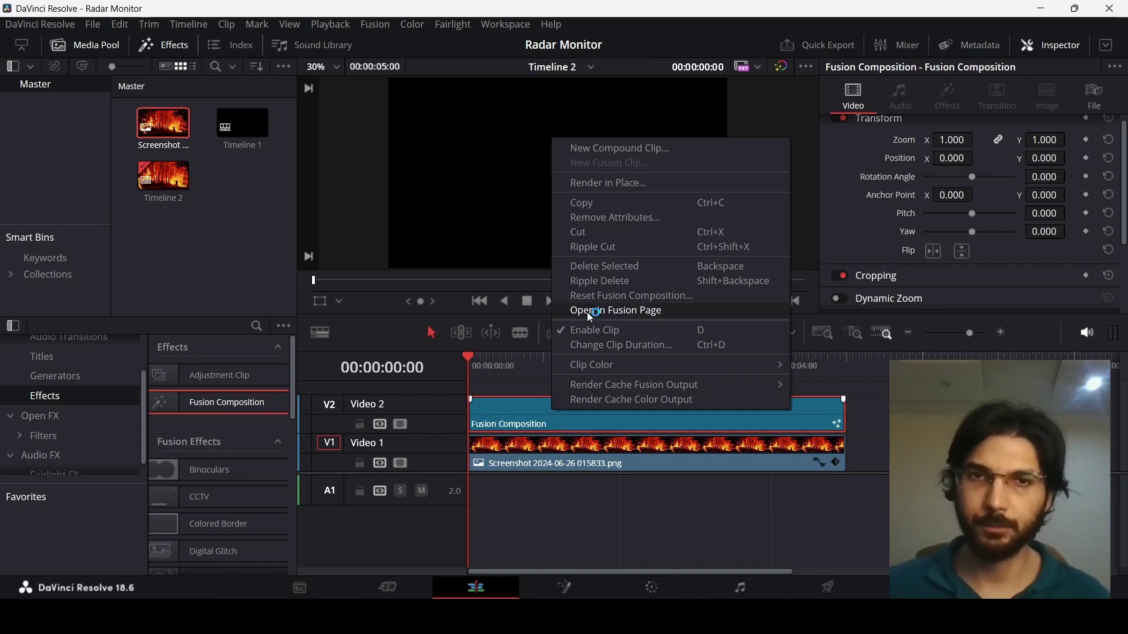
click(587, 310)
Add a Background node feeding MediaOut1 and insert a Grid node between them.
drag(20, 400, 370, 505)
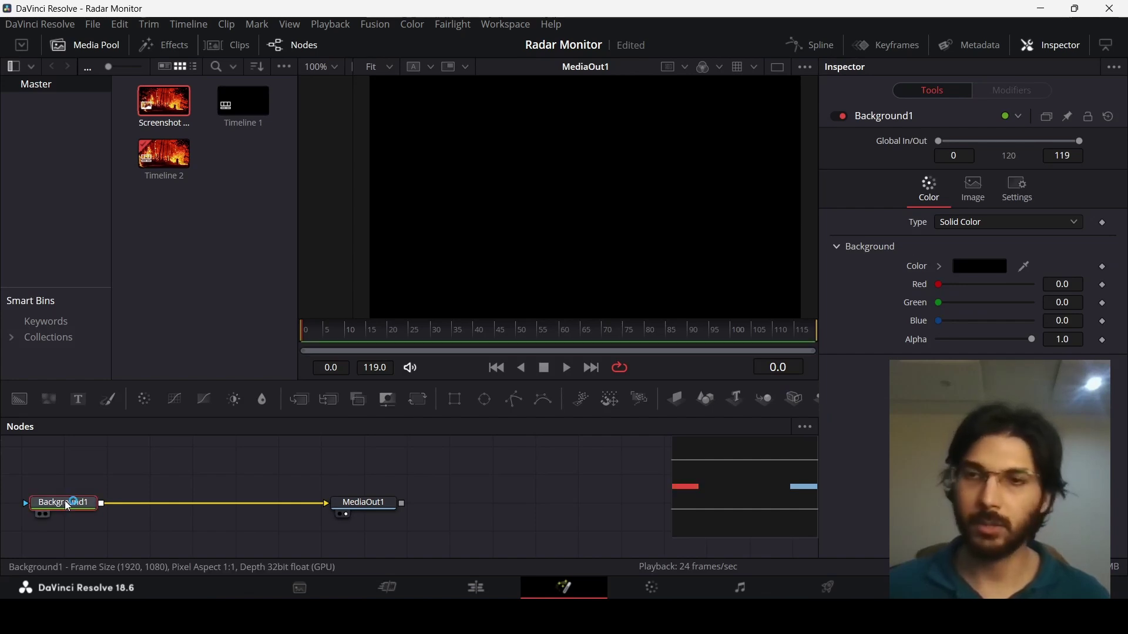
key(shift+space)
text(blur)
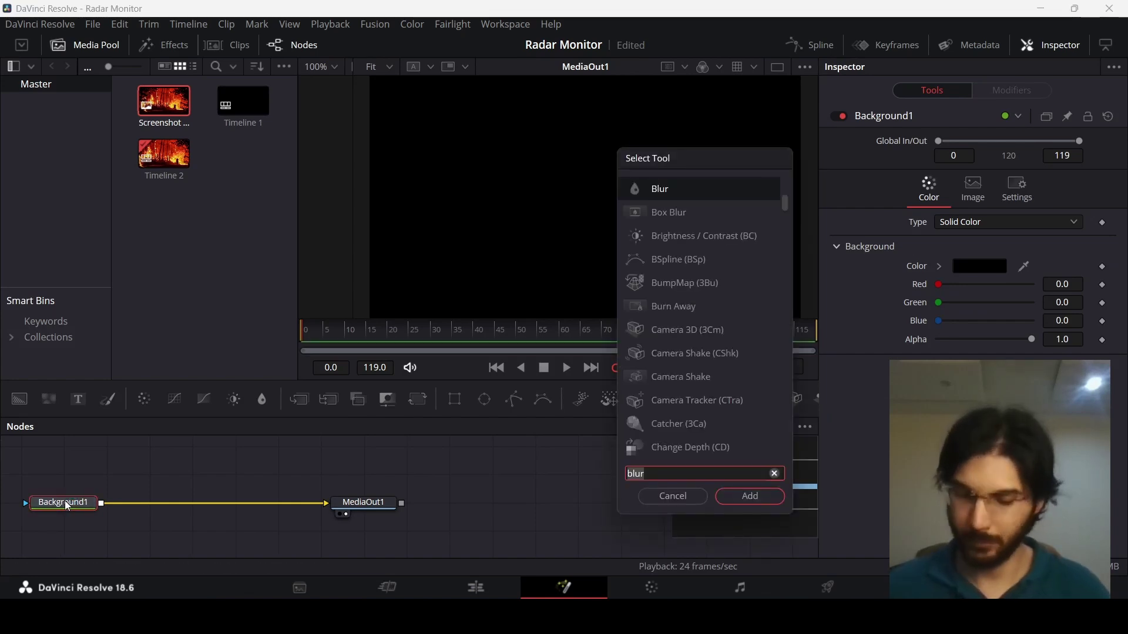
key(BackSpace)
key(BackSpace)
key(BackSpace)
key(BackSpace)
text(grid)
key(Up)
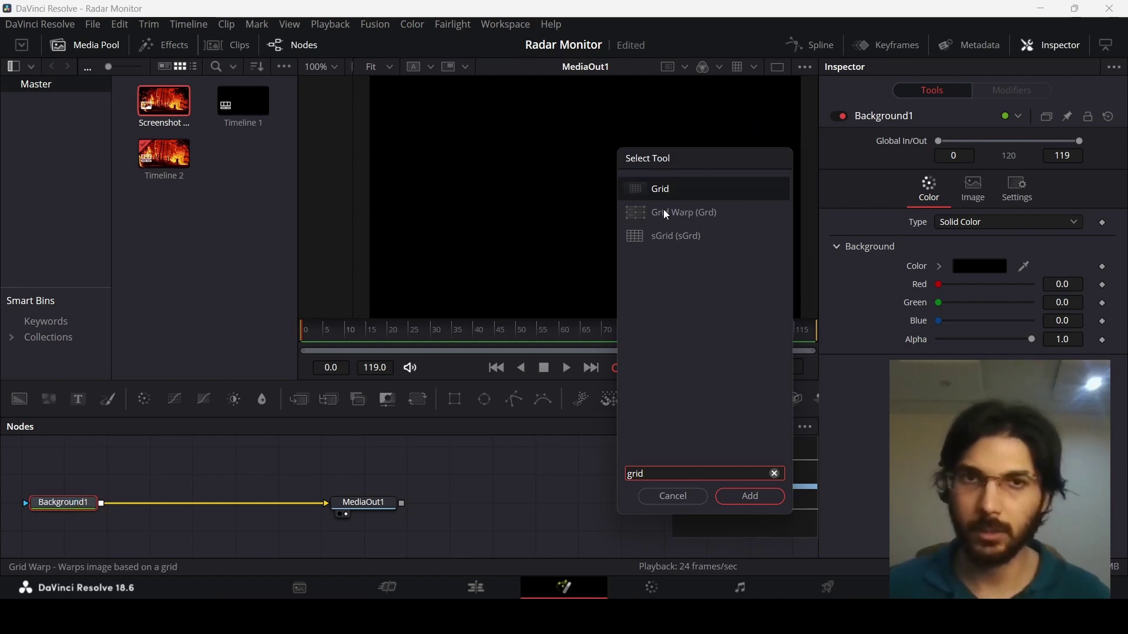
key(Return)
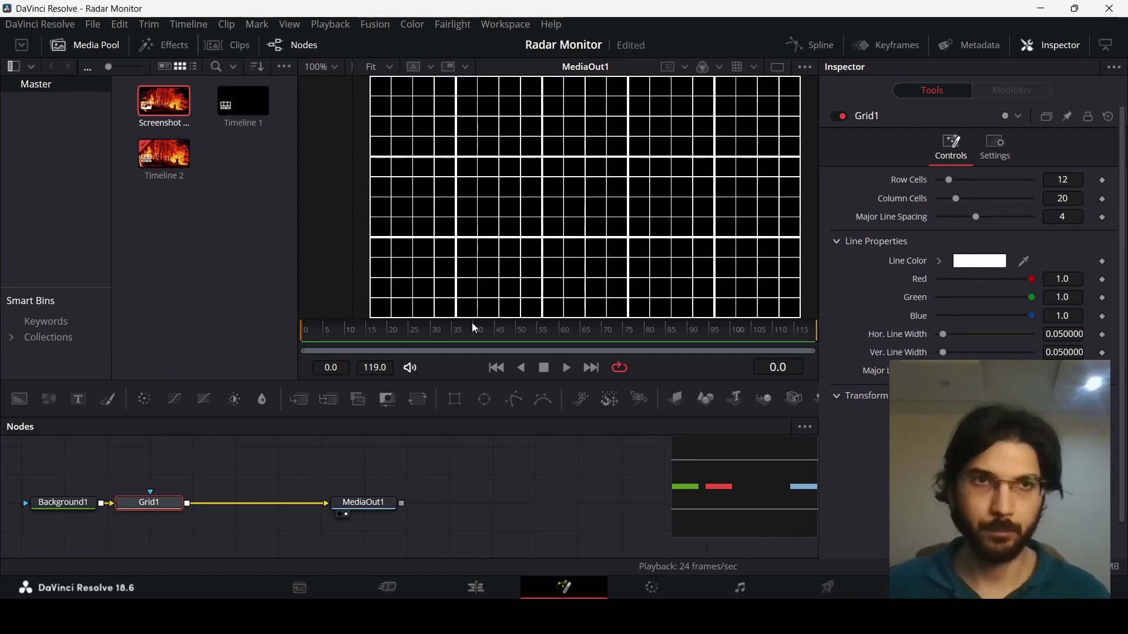
Set the Grid1 node to 1 row cell, 1 column cell and a major line spacing of 0.
click(1081, 180)
text(1)
key(Tab)
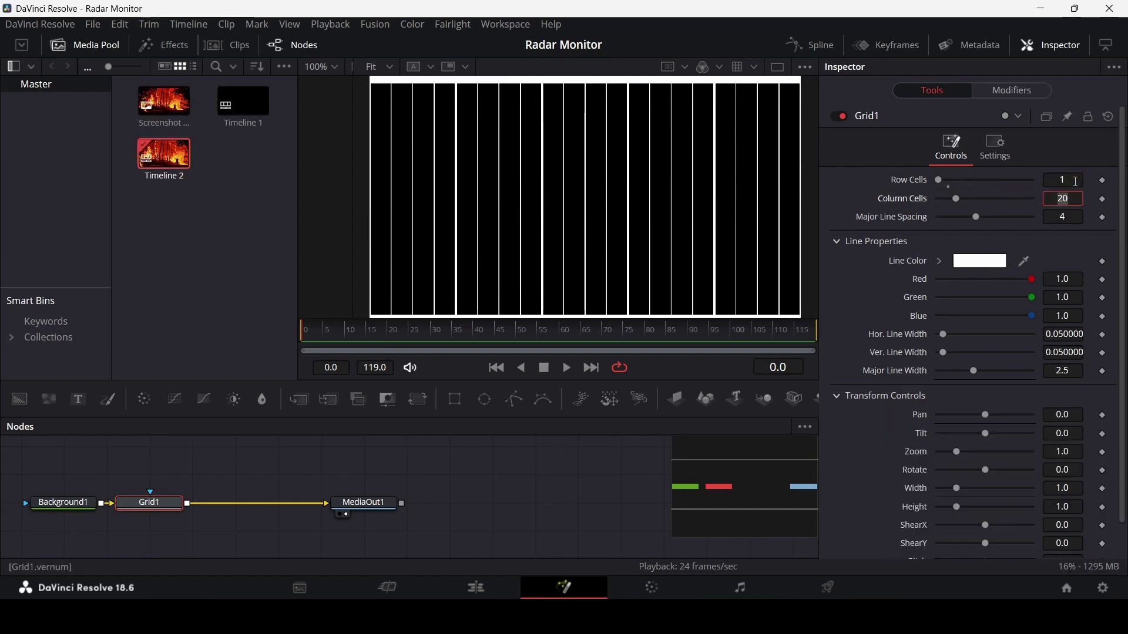
text(1)
key(Tab)
text(0)
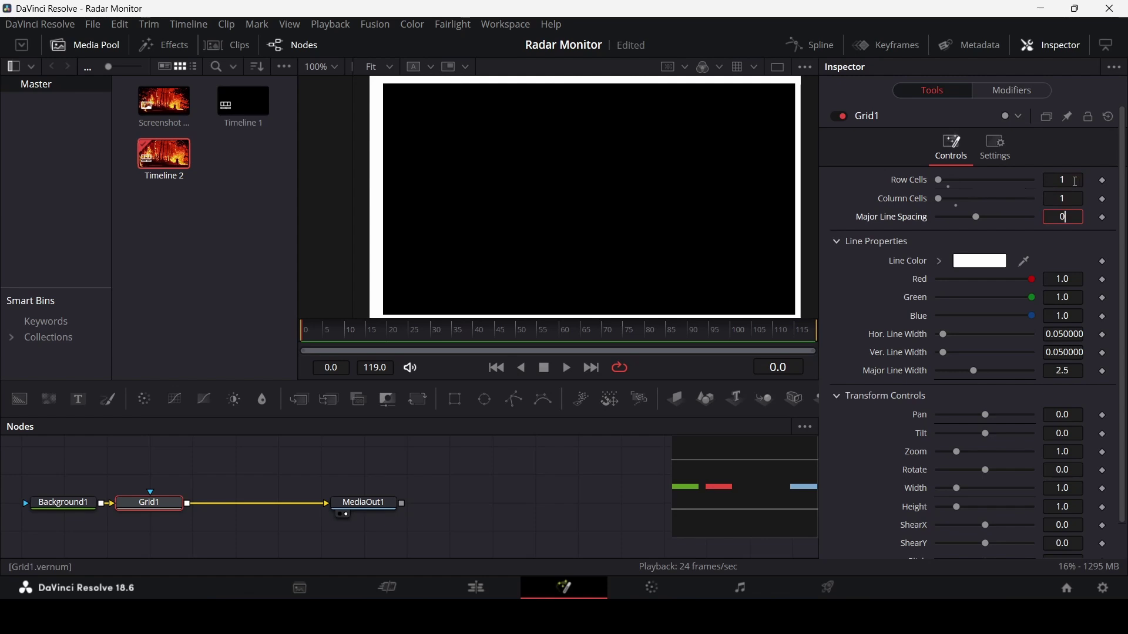
key(Return)
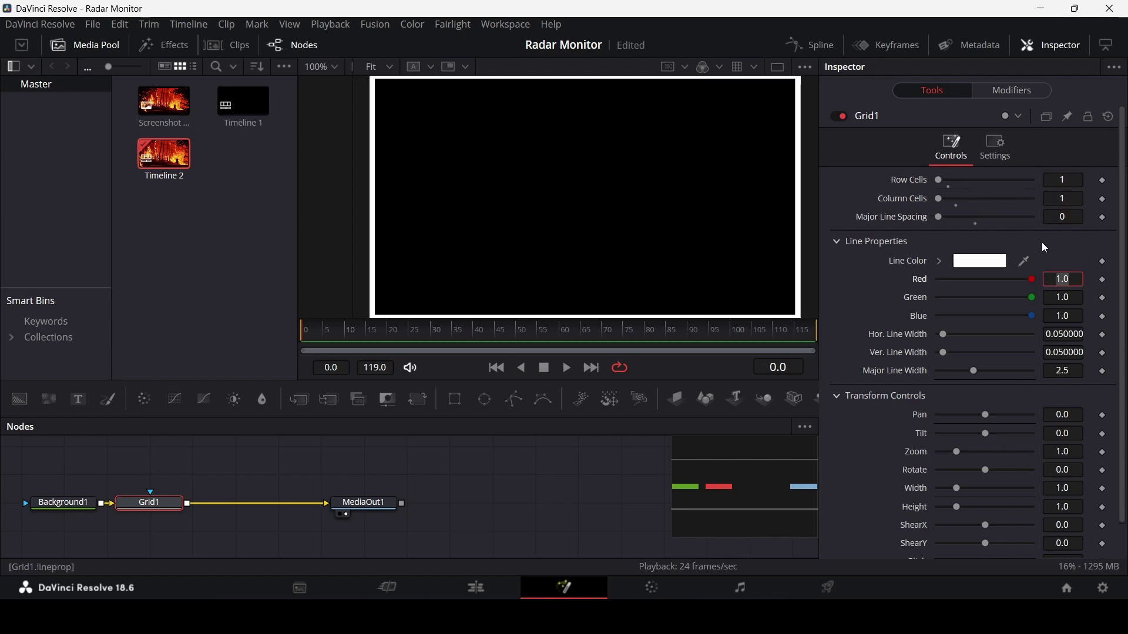
Make the Grid1 lines yellow by setting green to 0.8 and blue to 0.
click(1076, 300)
text(0.8)
key(Tab)
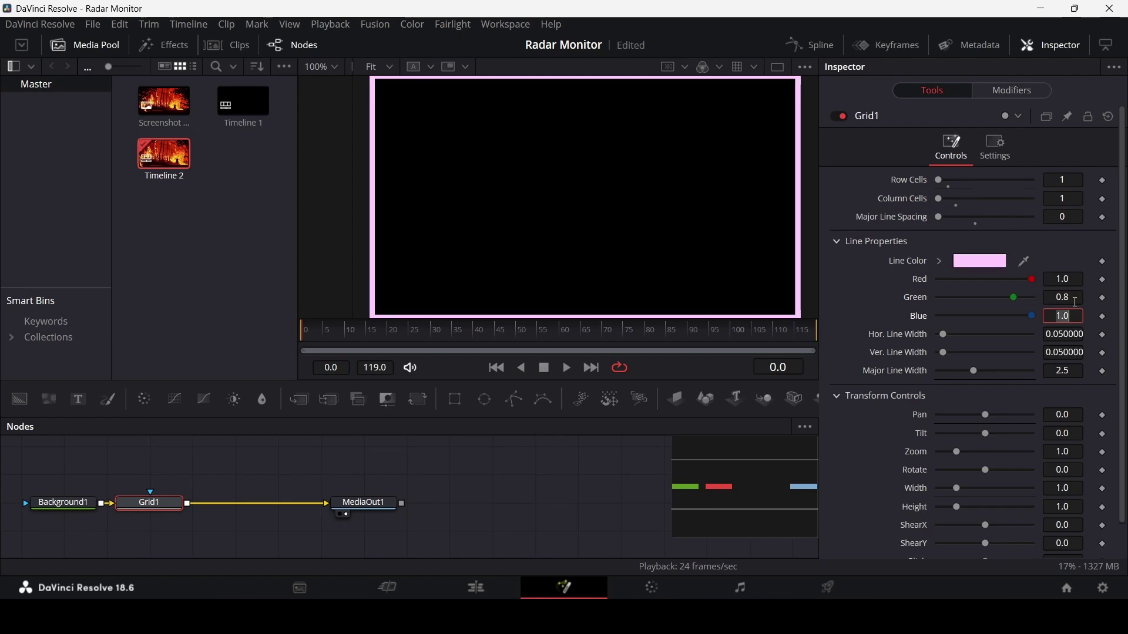
text(0)
key(Tab)
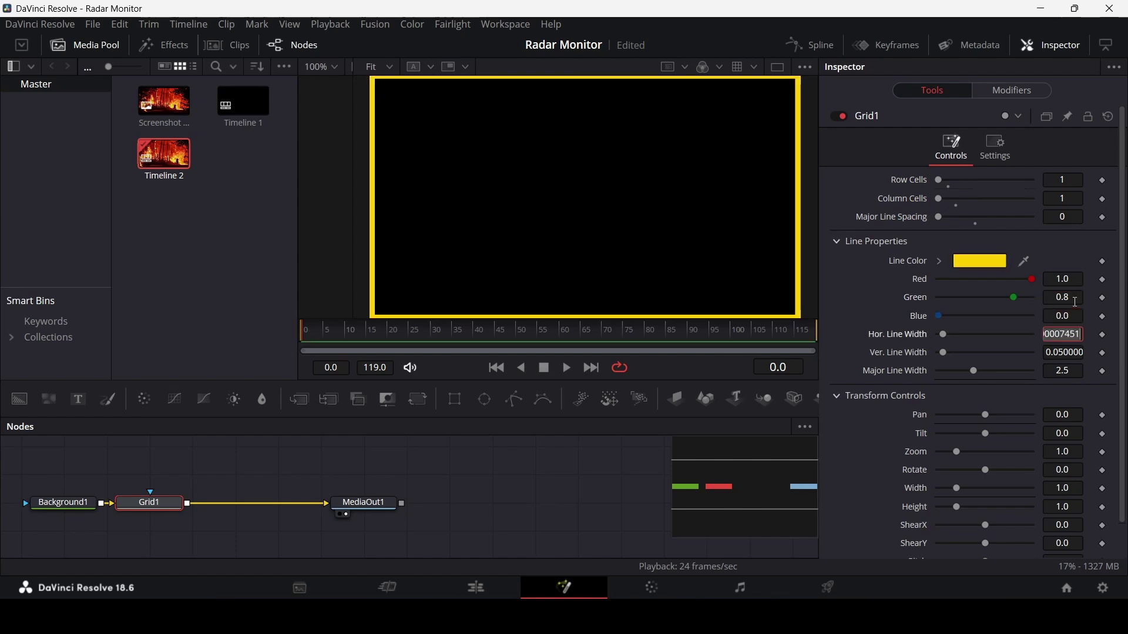
Set the Grid1 major line width to 1 and its zoom to 0.94.
click(1075, 373)
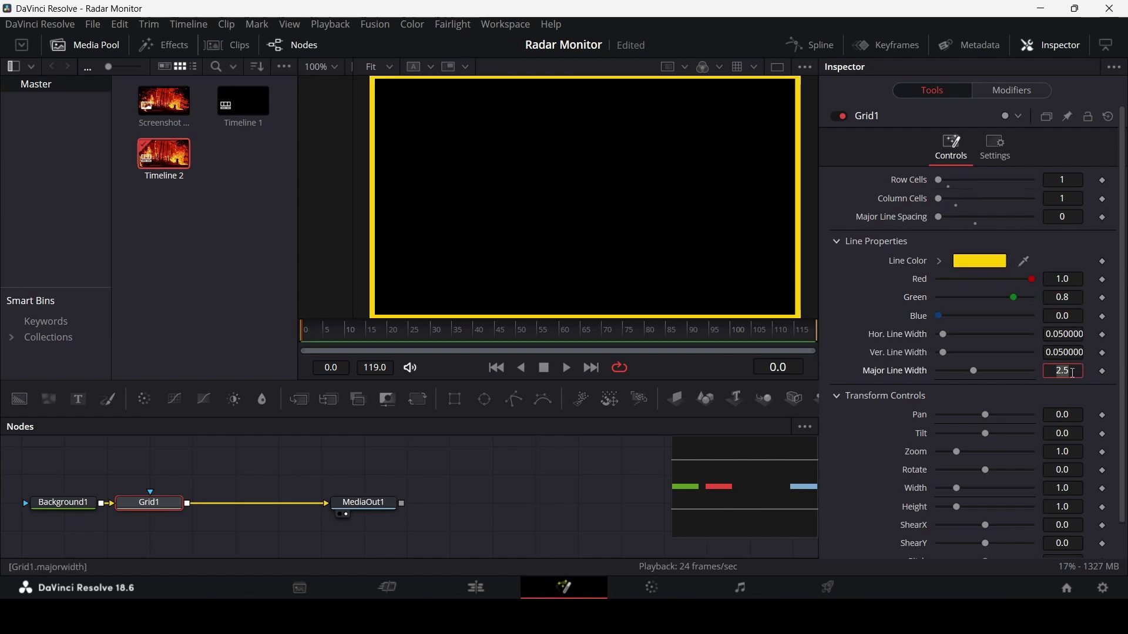
text(1)
key(Tab)
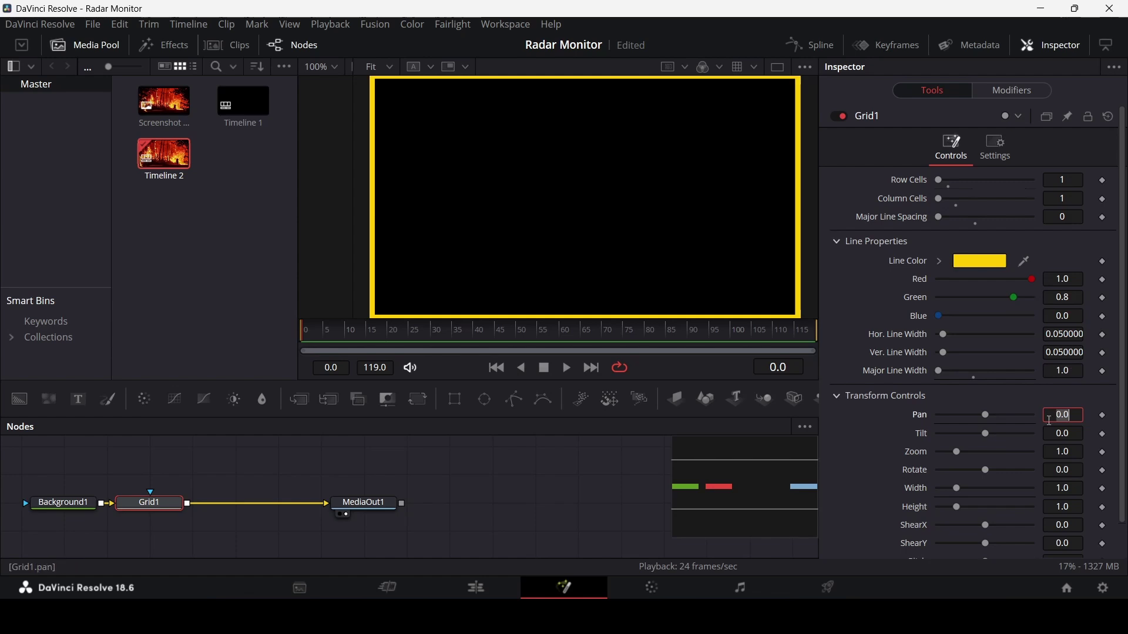
click(1075, 456)
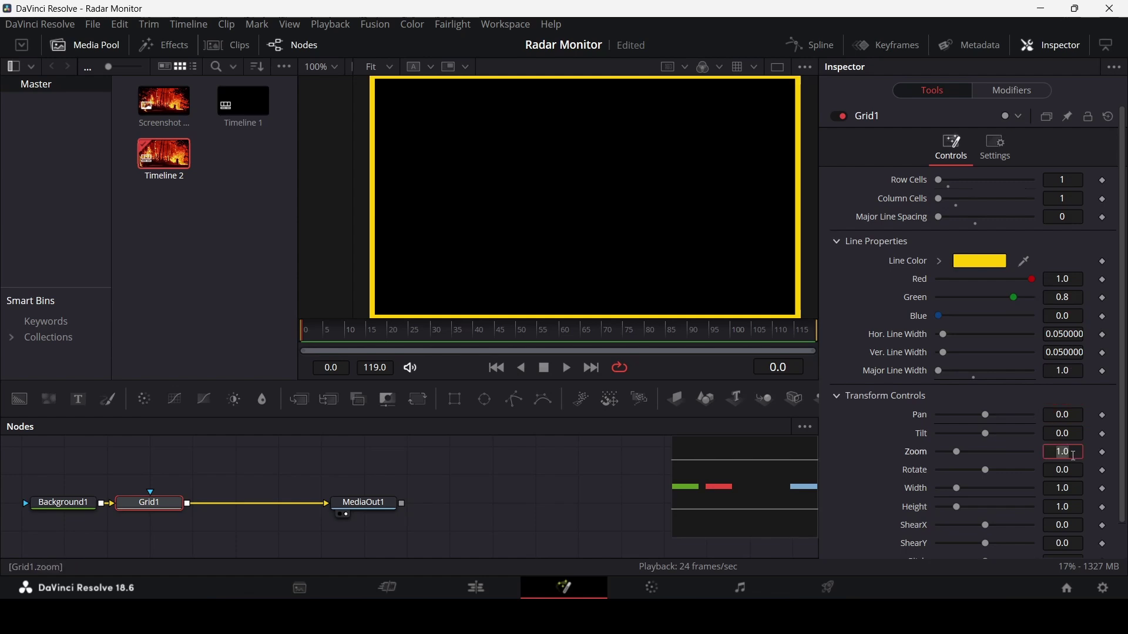
text(0.94)
key(Return)
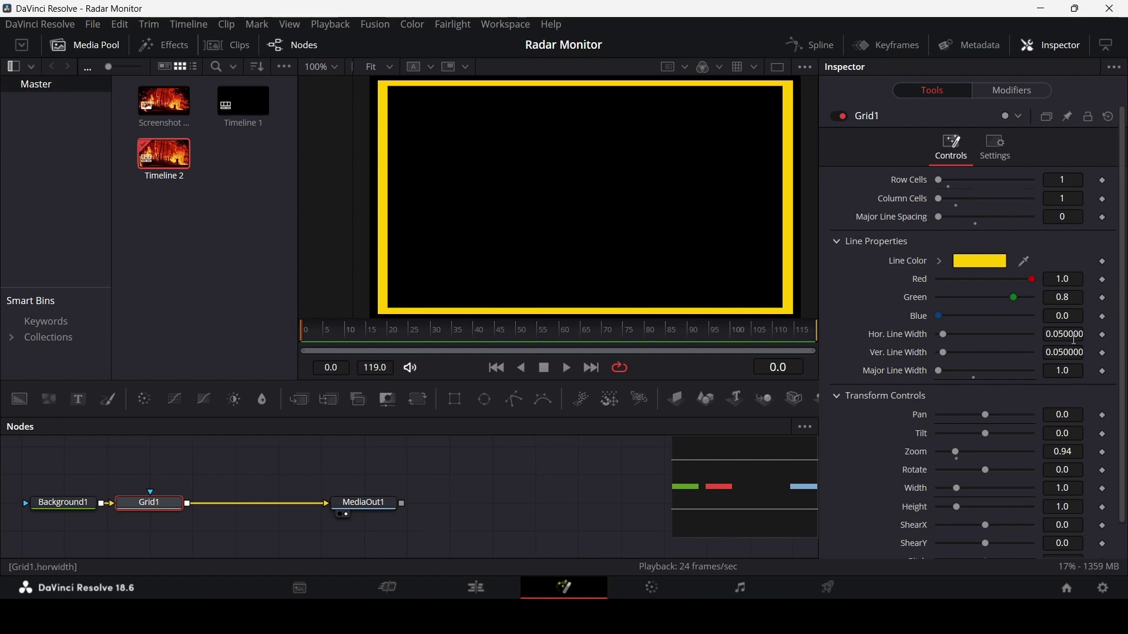
Thin the Grid1 border by setting both its horizontal and vertical line widths to 0.005.
click(1075, 338)
key(Tab)
key(Left)
key(Left)
key(Left)
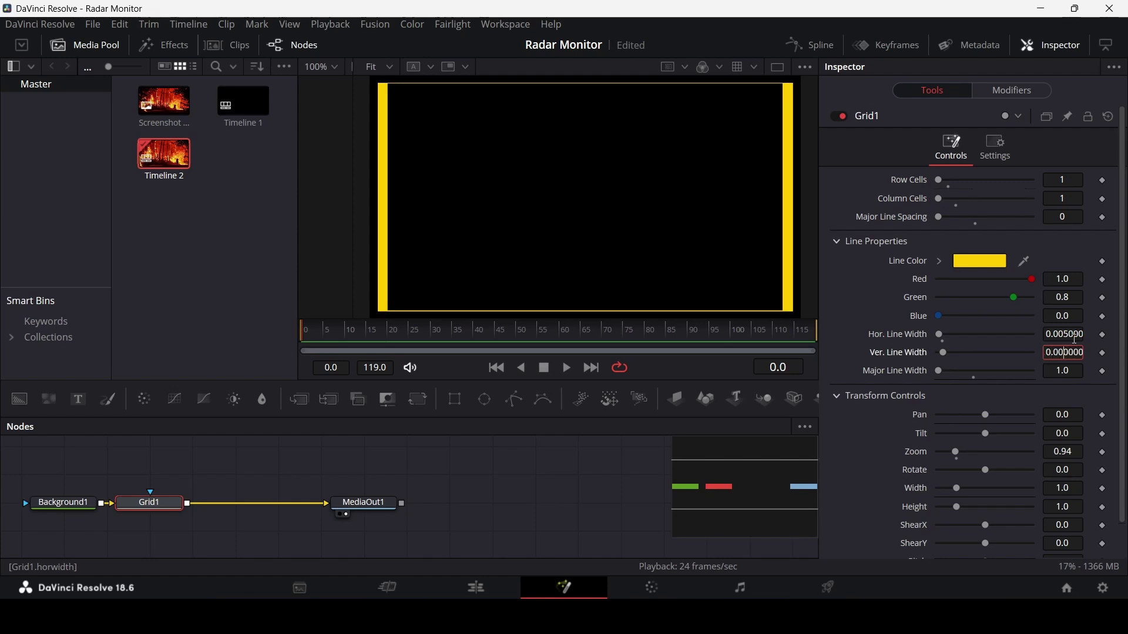
key(BackSpace)
text(5)
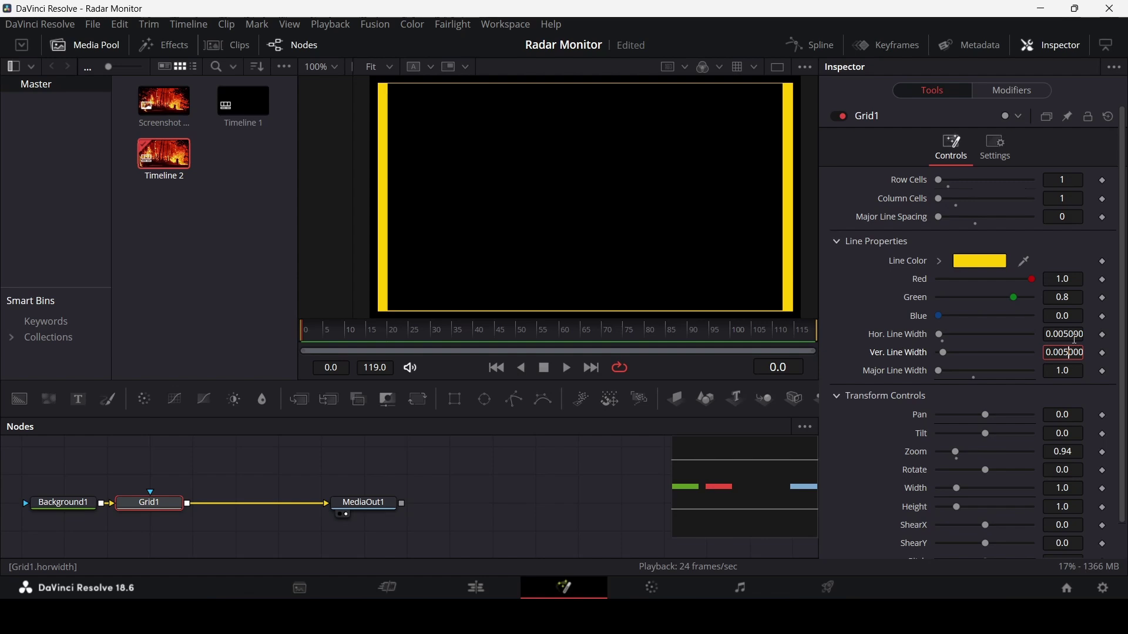
key(Tab)
click(543, 482)
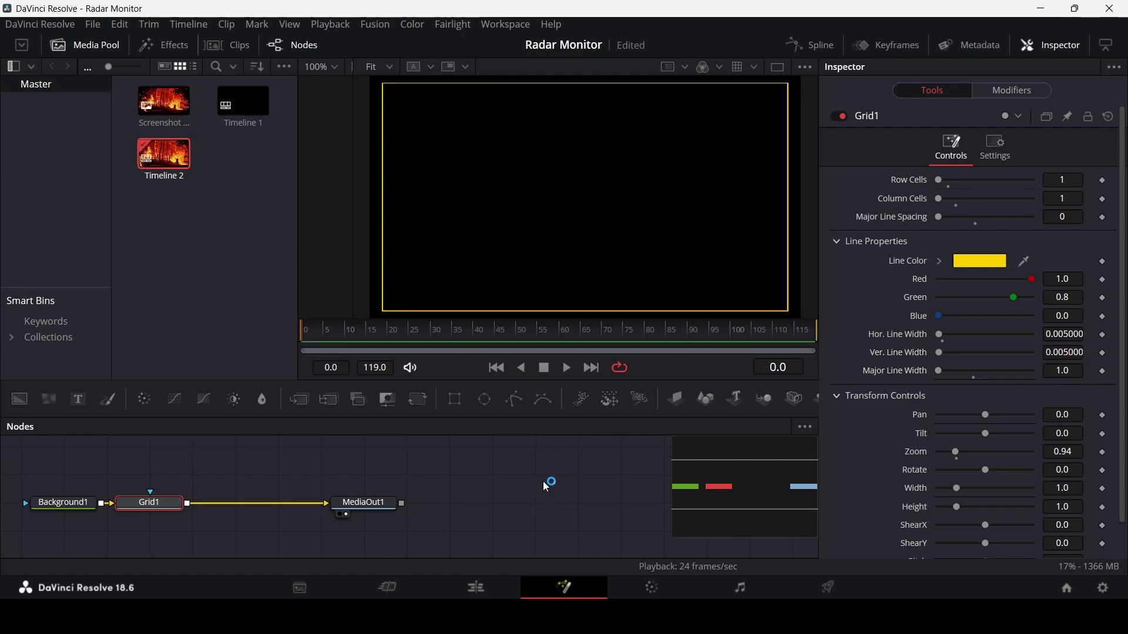
Insert a second Grid node between Grid1 and MediaOut1.
click(151, 503)
key(shift+space)
text(grid)
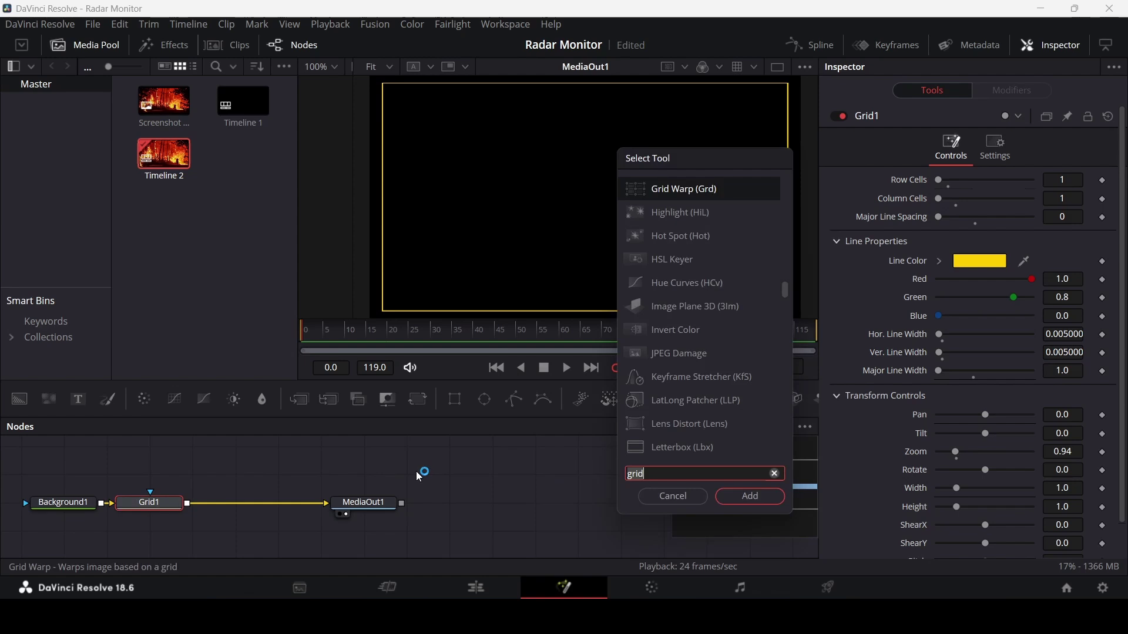
key(BackSpace)
key(BackSpace)
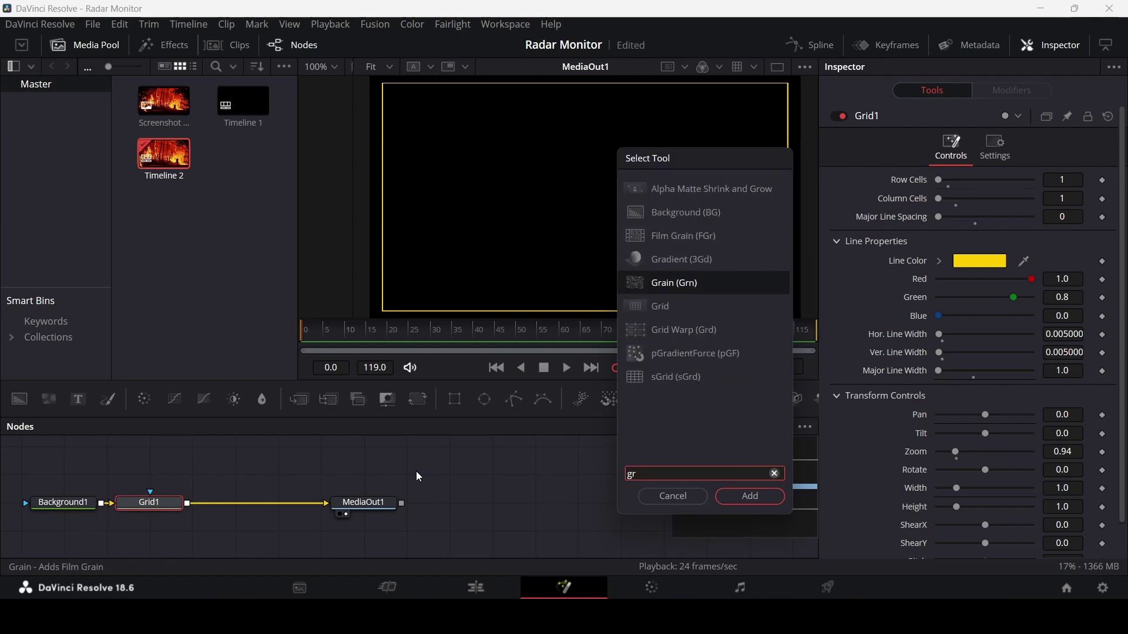
text(id)
key(Up)
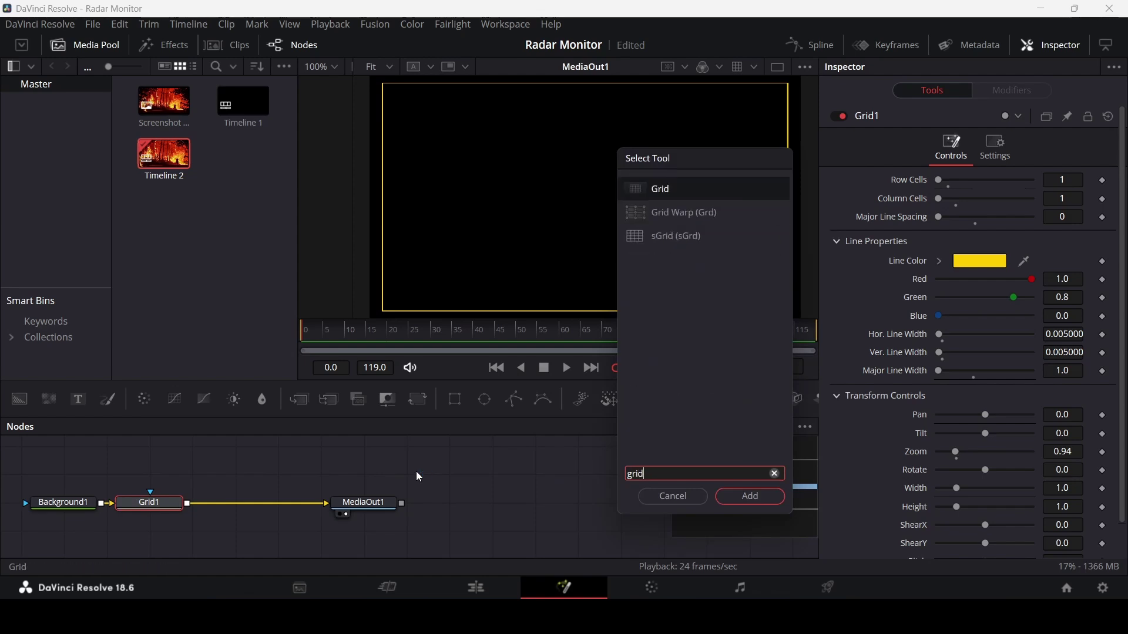
key(Return)
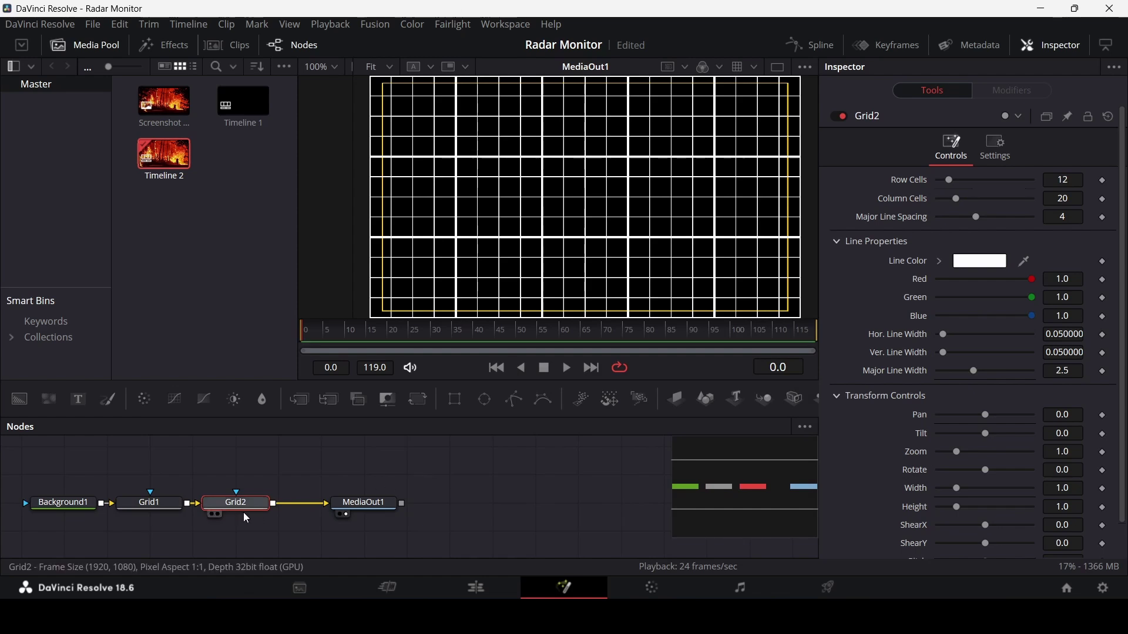
Set the Grid2 node to 30 row cells, 7 column cells and a major line spacing of 0.
click(1070, 180)
text(30)
key(Tab)
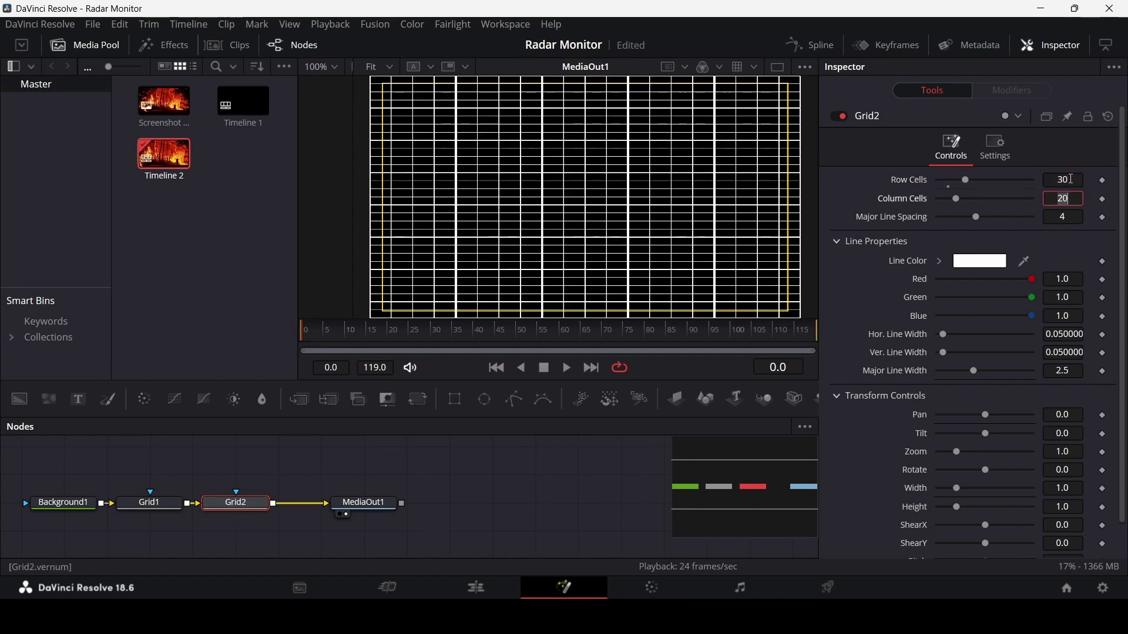
text(7)
key(Tab)
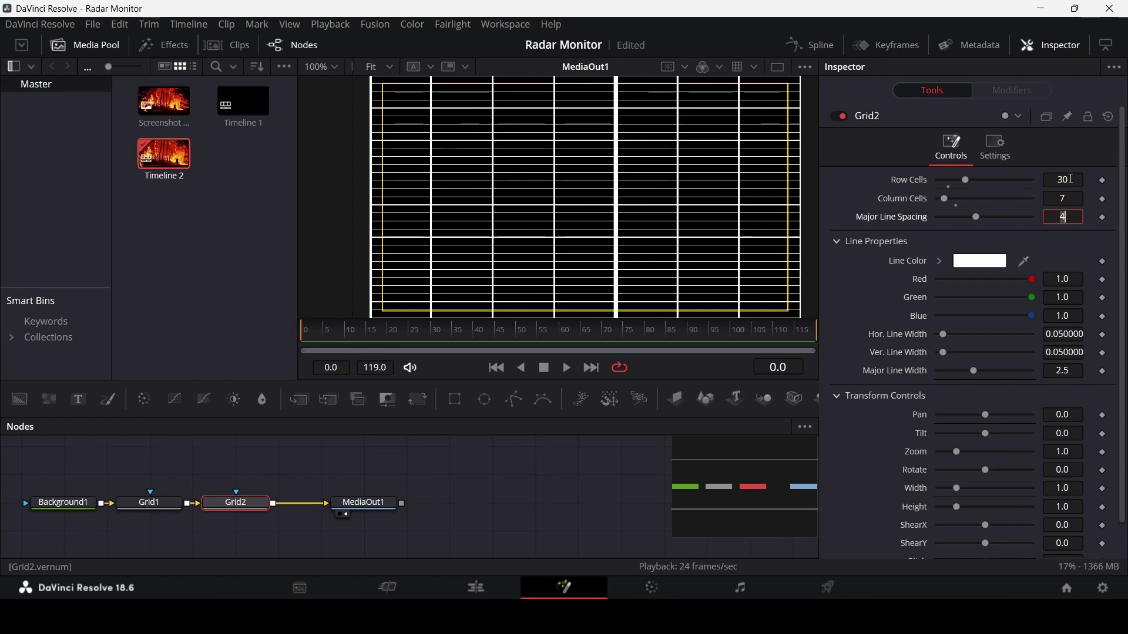
text(0)
key(Tab)
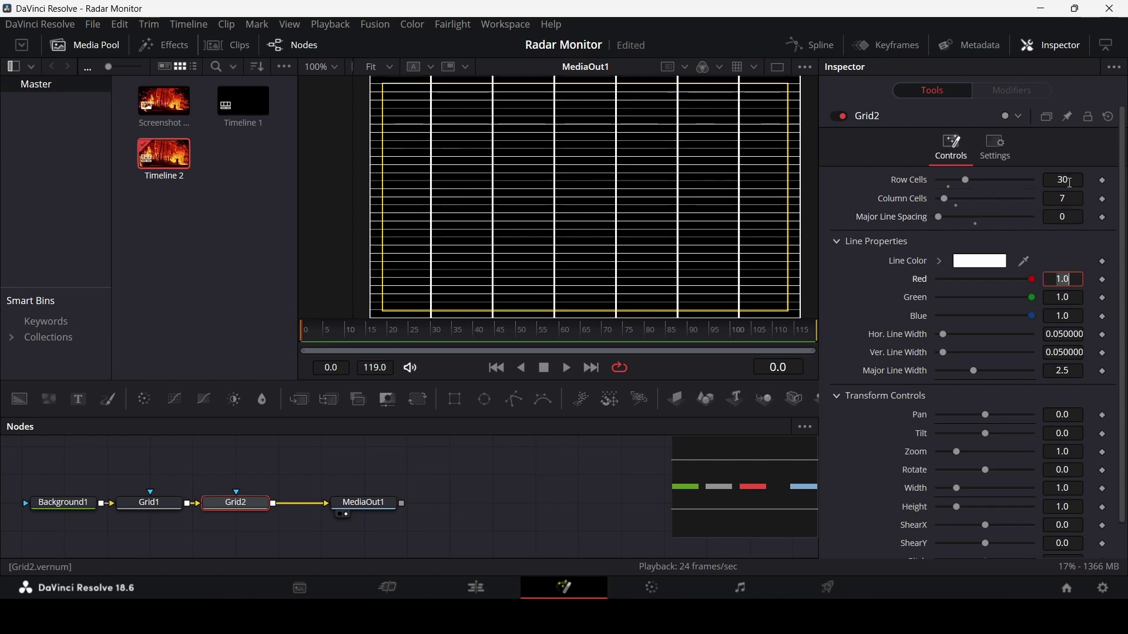
Colour the Grid2 lines dark orange with red 0.6, green 0.3 and blue 0.
text(0.6)
key(Tab)
text(0.3)
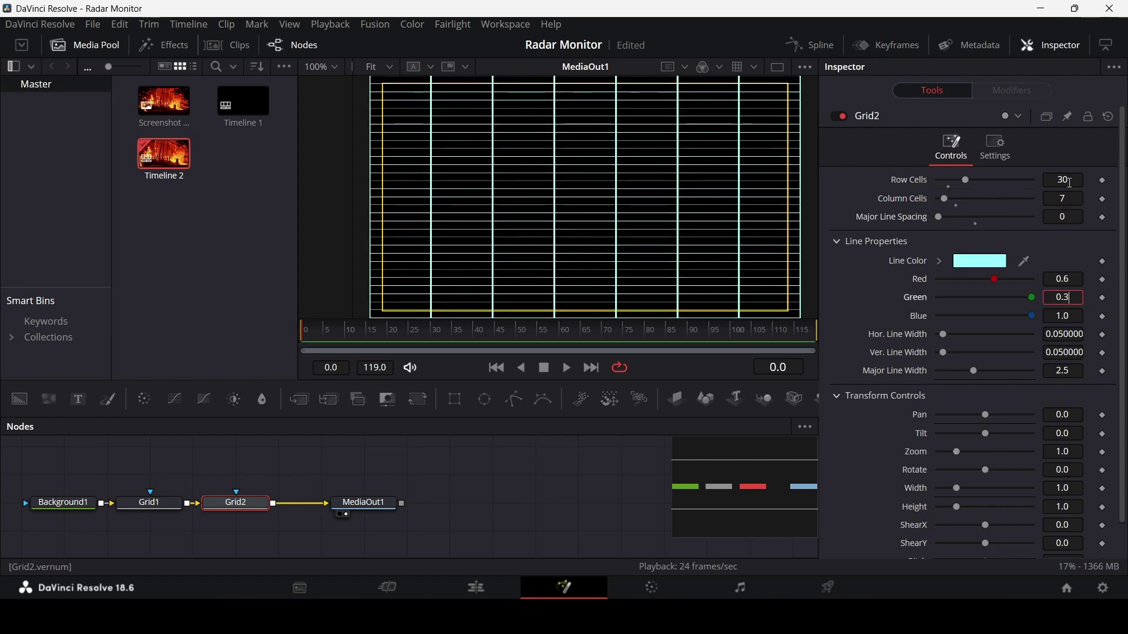
key(Tab)
text(0)
key(Tab)
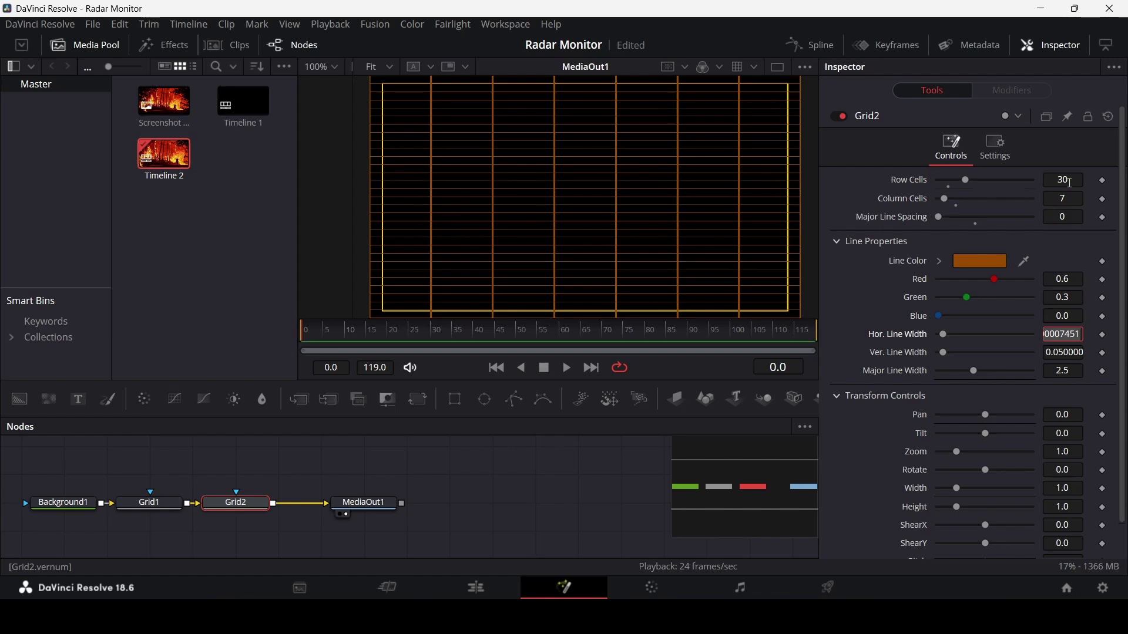
key(Return)
Set the Grid2 zoom to 1.08.
click(1073, 452)
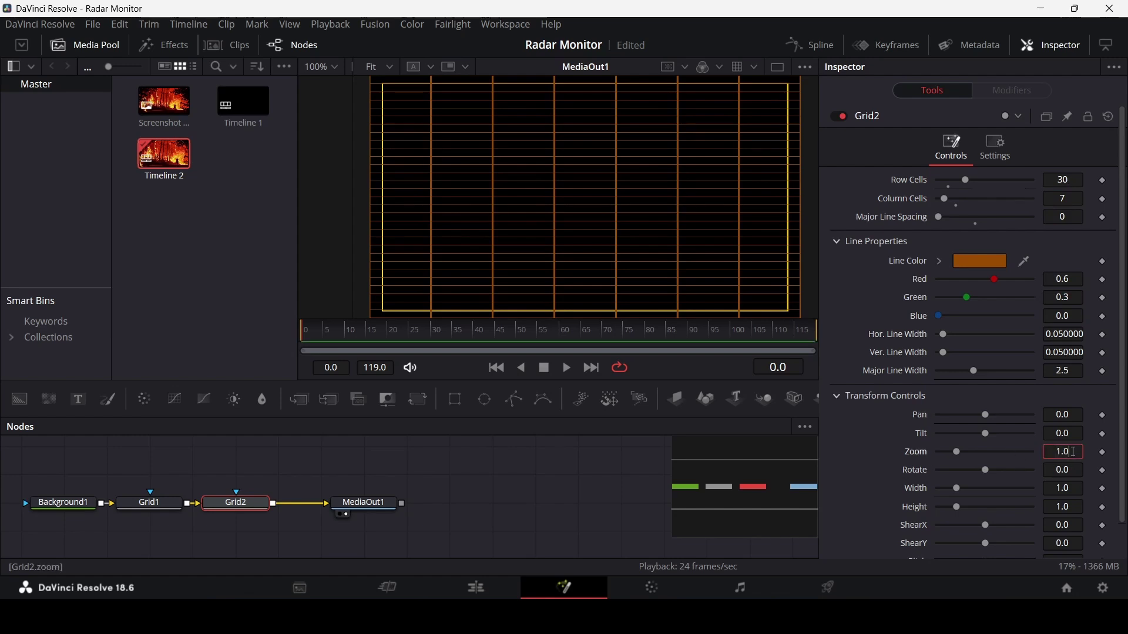
text(1.08)
key(Tab)
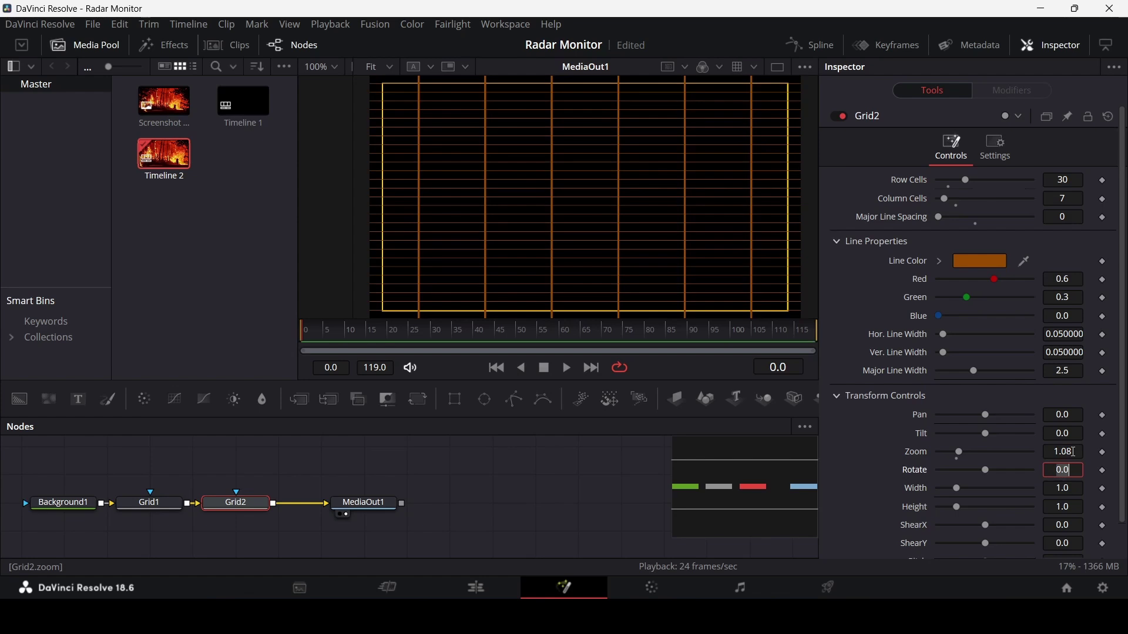
Insert a Merge node after Grid2 and connect a new Text node to its foreground input.
click(242, 504)
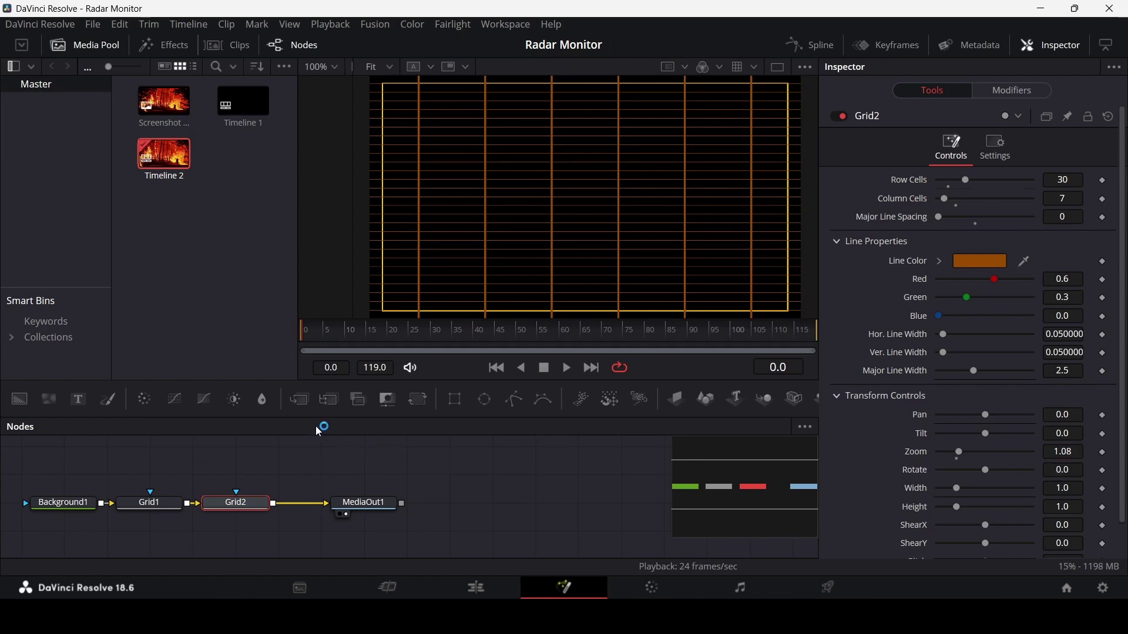
click(301, 402)
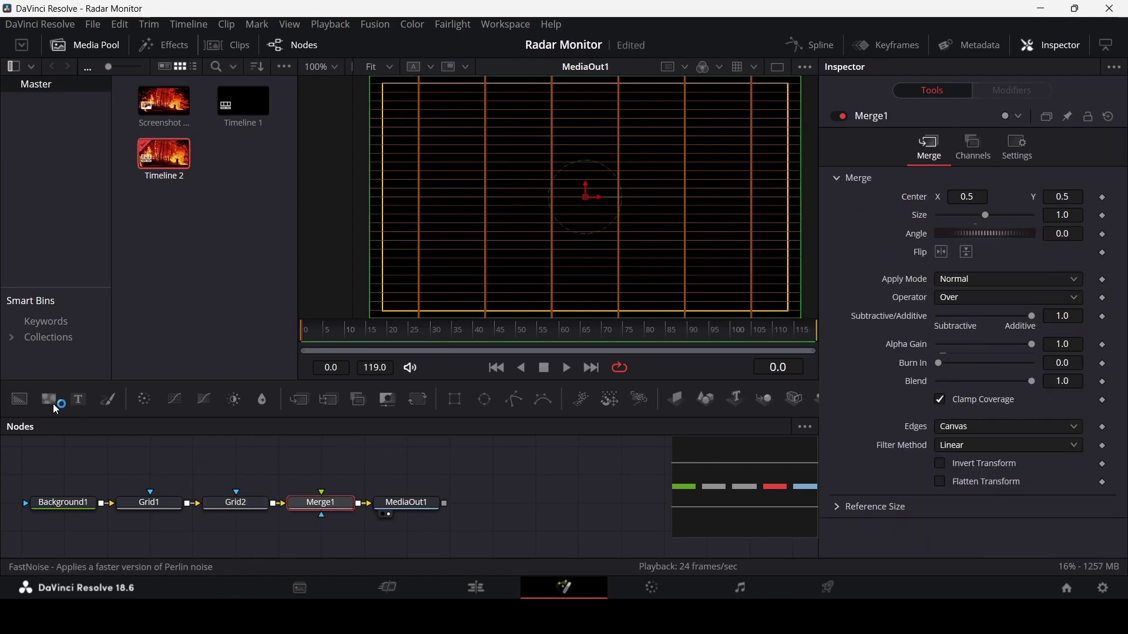
drag(331, 455, 322, 521)
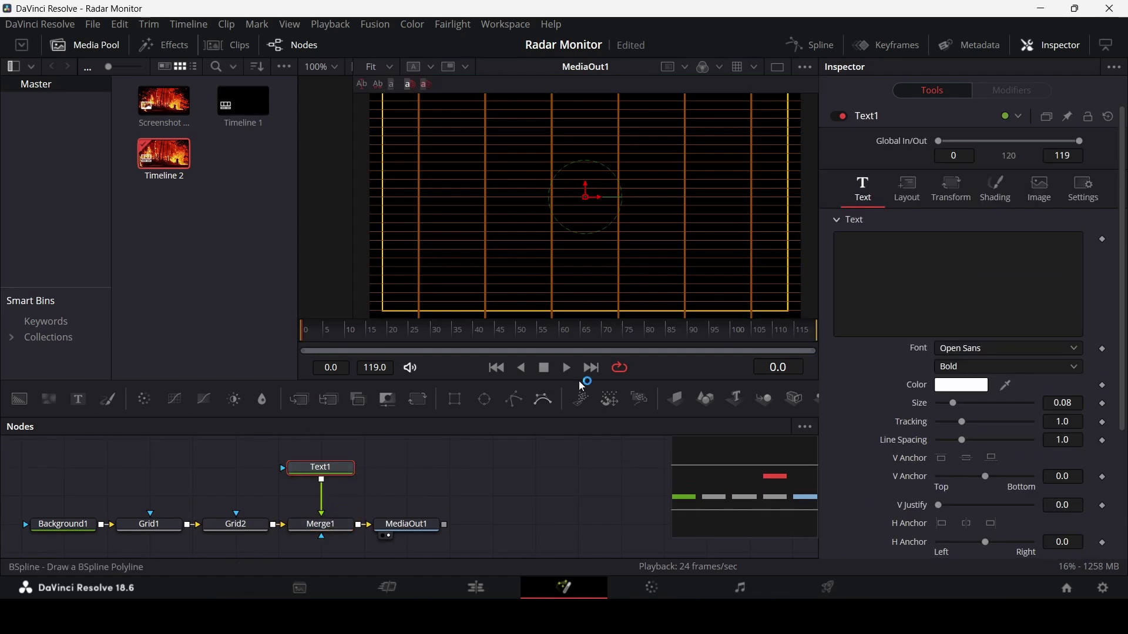
Enter three "|" characters in the Text1 node, evenly separated by several spaces.
click(880, 255)
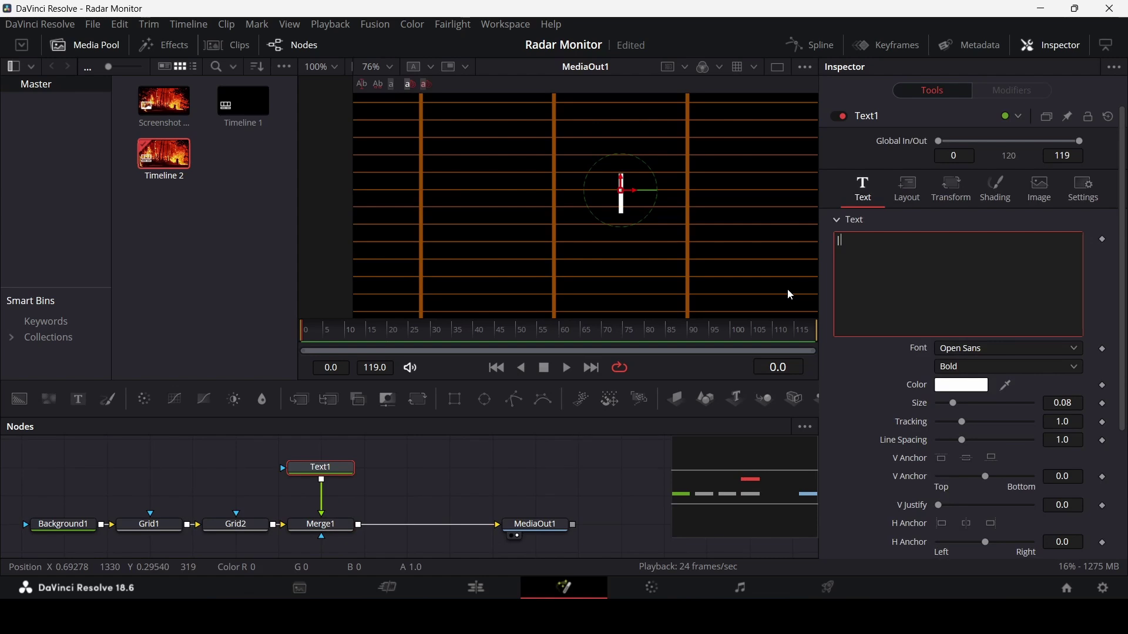
text(|)
text(      I)
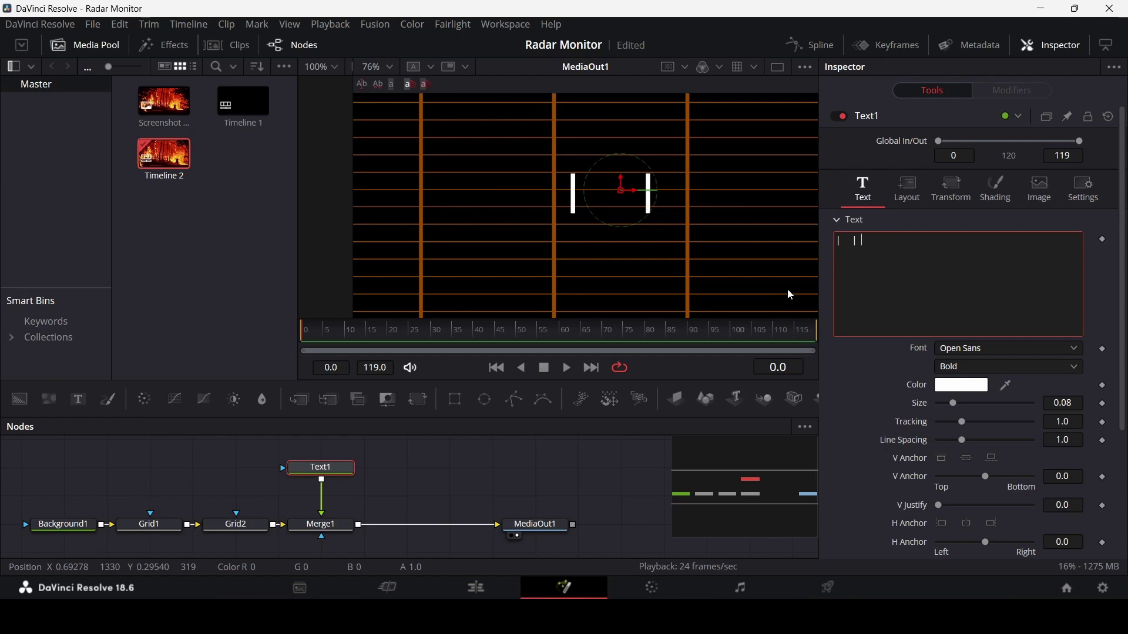
text(      I)
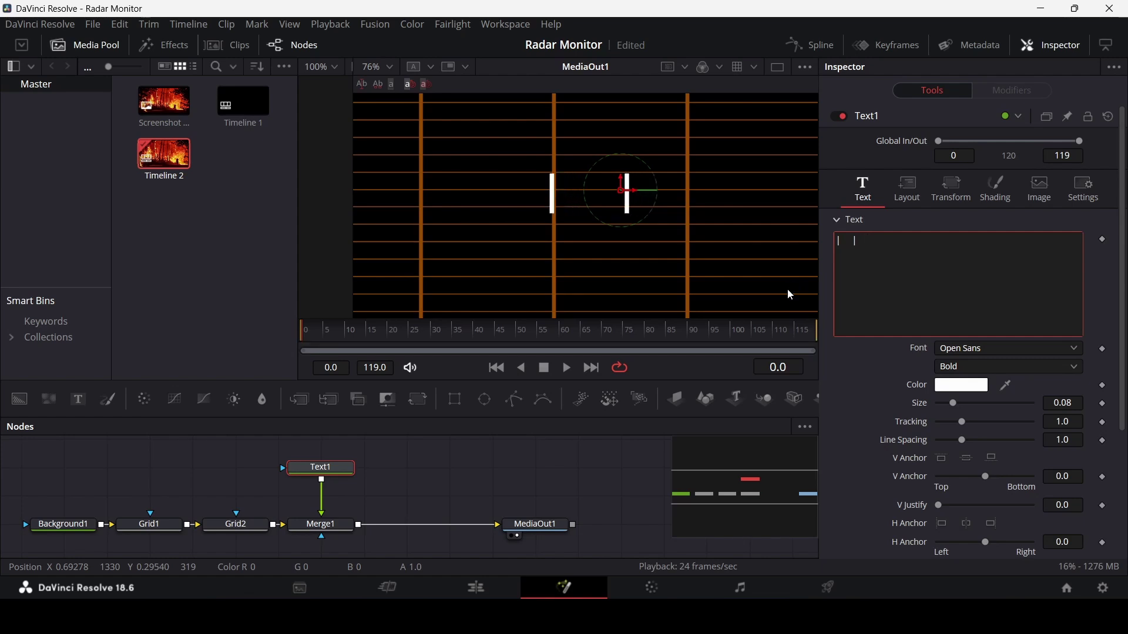
key(BackSpace)
key(BackSpace)
key(BackSpace)
key(BackSpace)
key(BackSpace)
key(BackSpace)
key(BackSpace)
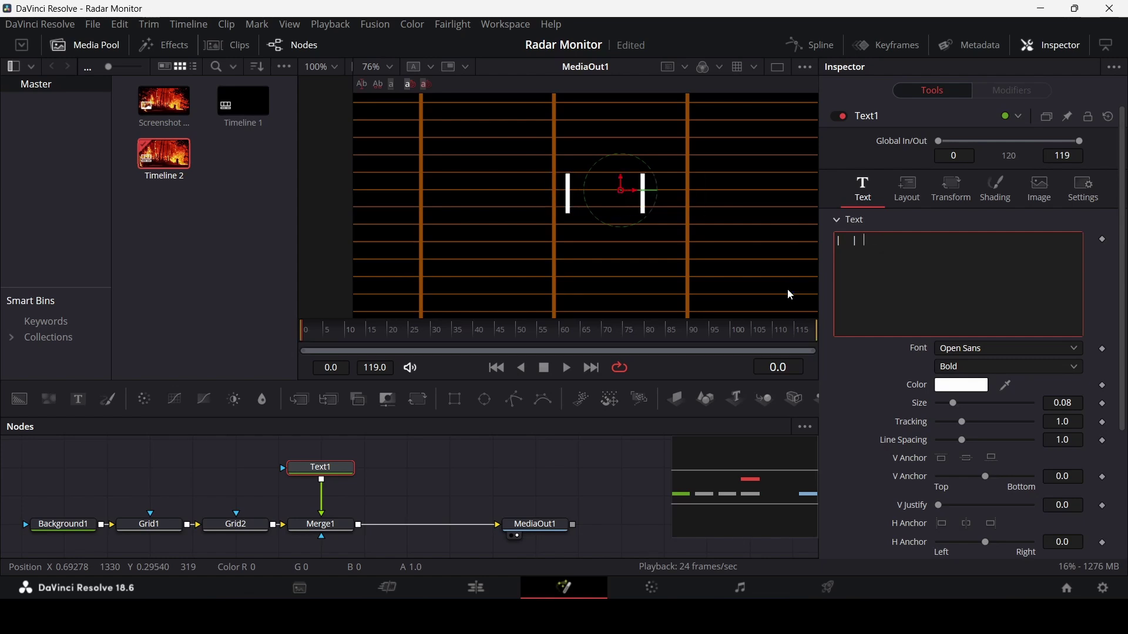
text(I)
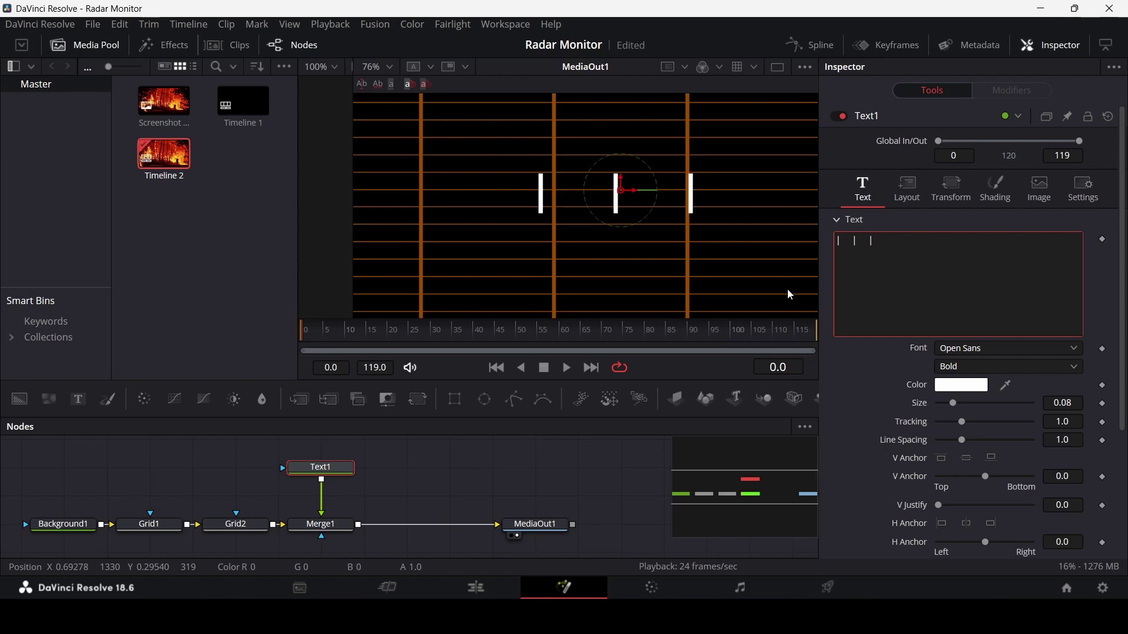
Duplicate the spaced "|" pattern in Text1 repeatedly to form one long row of marks with even gaps.
key(ctrl+a)
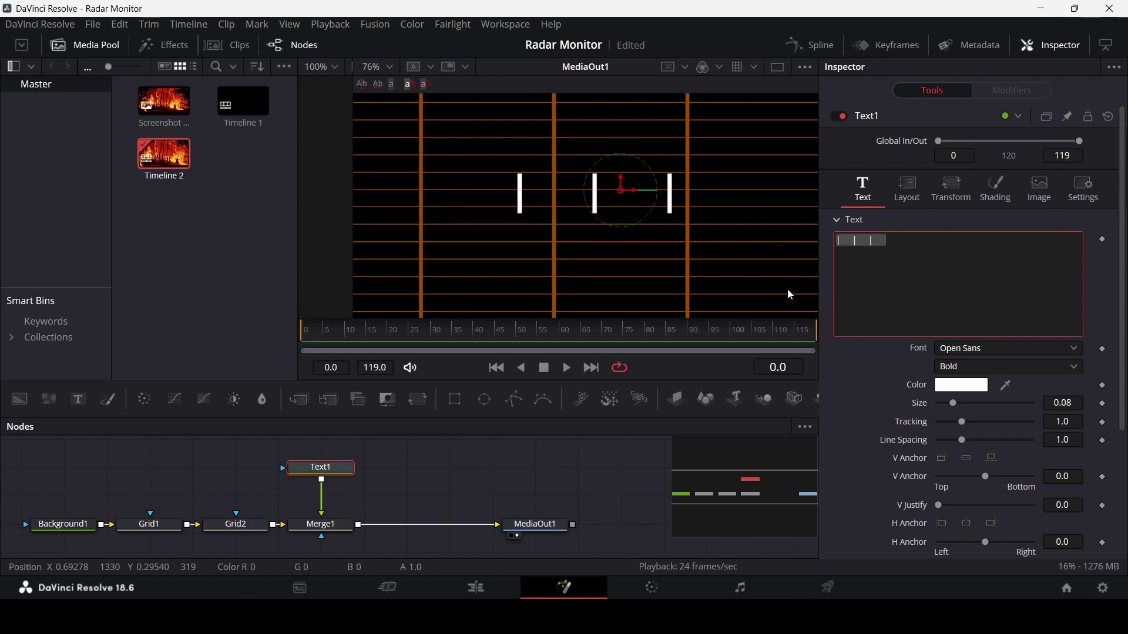
key(Right)
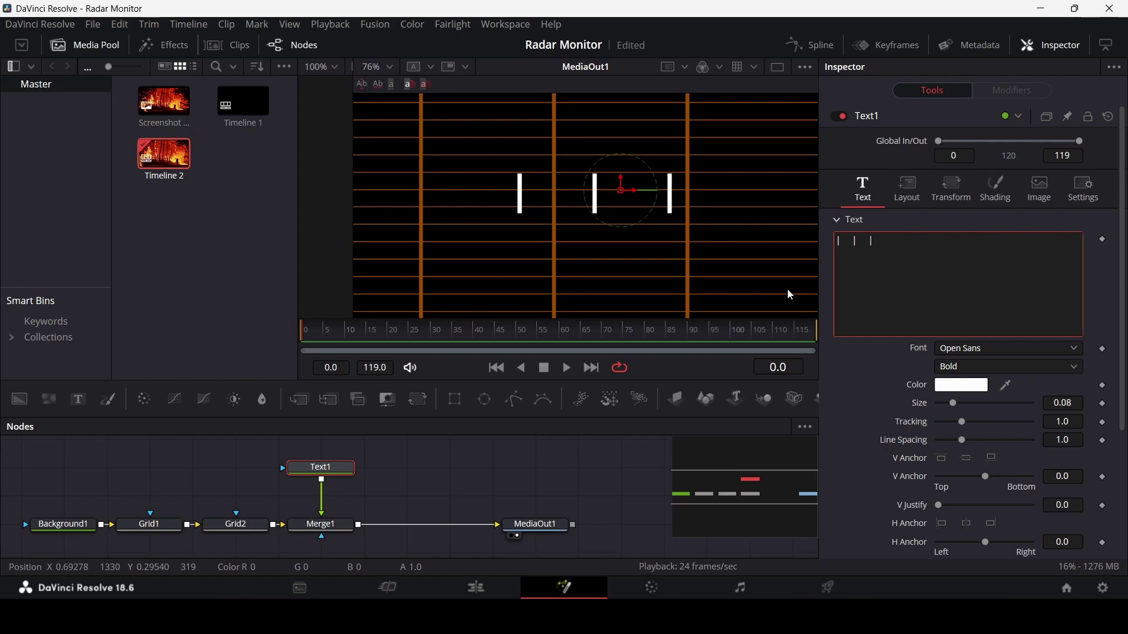
key(ctrl+v)
key(ctrl+v)
key(ctrl+v)
key(ctrl+v)
key(ctrl+v)
key(ctrl+v)
key(ctrl+v)
key(ctrl+v)
key(ctrl+v)
key(ctrl+v)
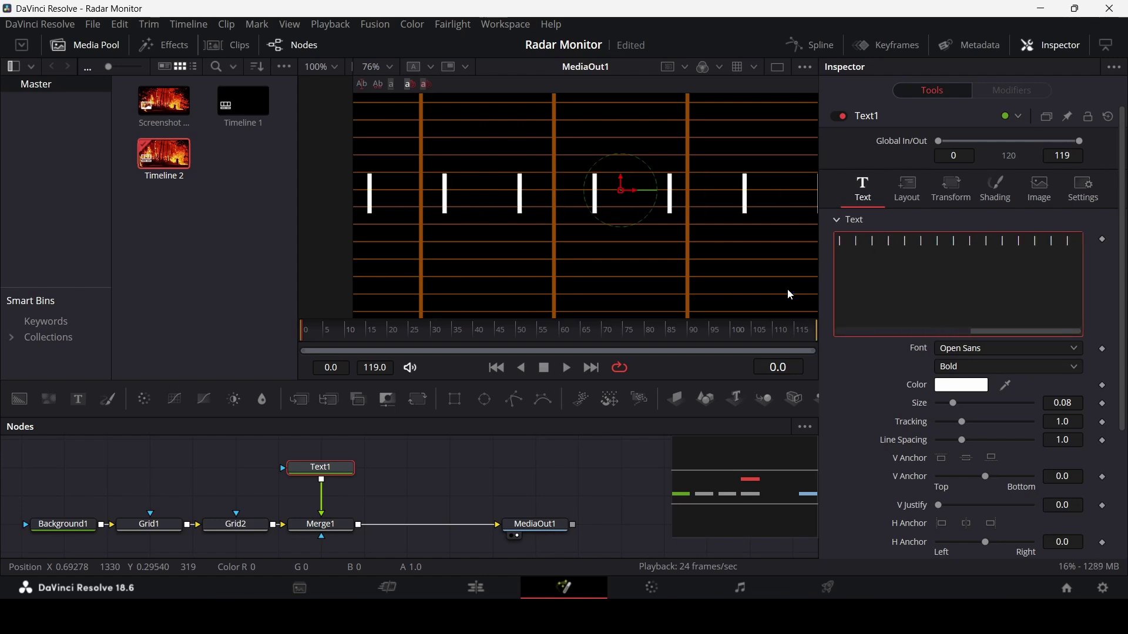
key(ctrl+z)
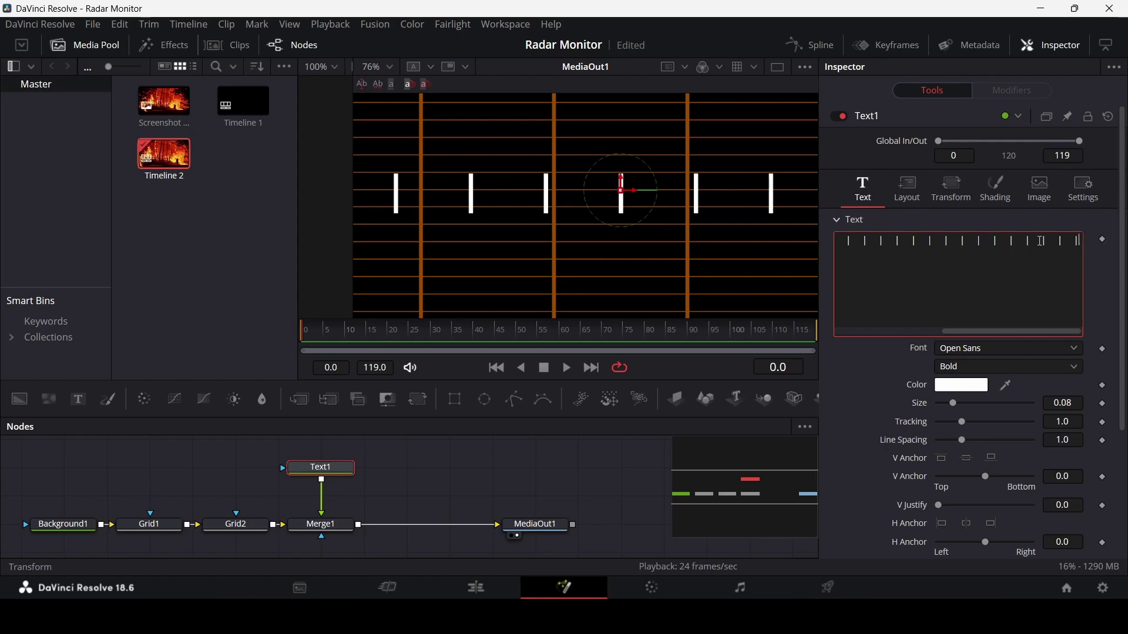
drag(958, 330, 847, 322)
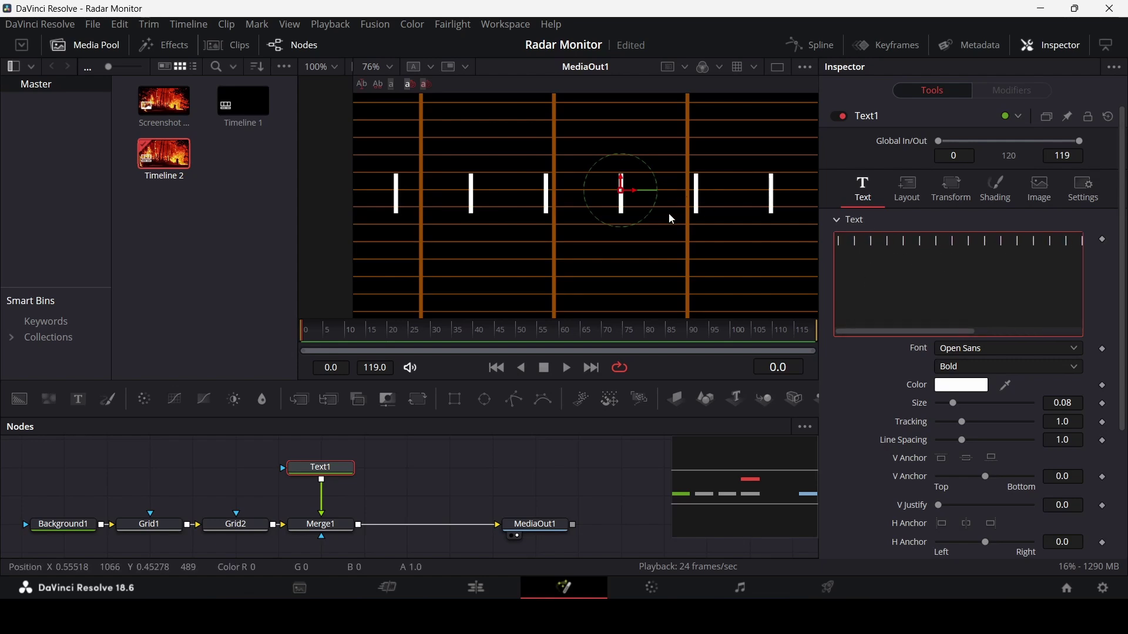
scroll(605, 212, down, 5)
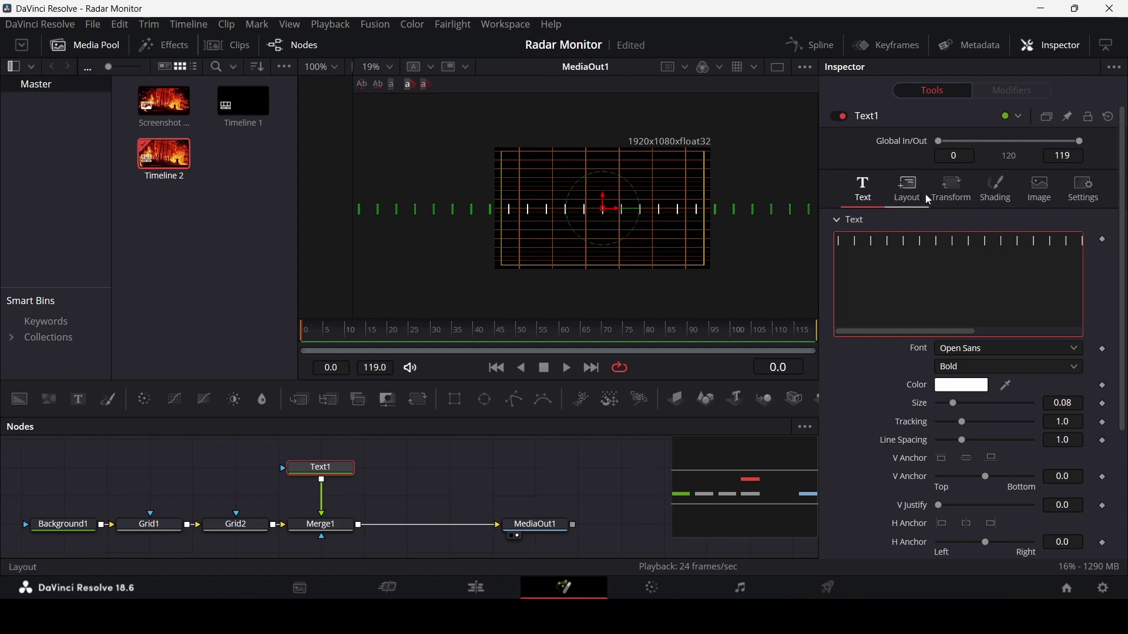
Set Text1's layout type to Circle and its text size to 0.05.
click(915, 191)
click(992, 240)
click(954, 290)
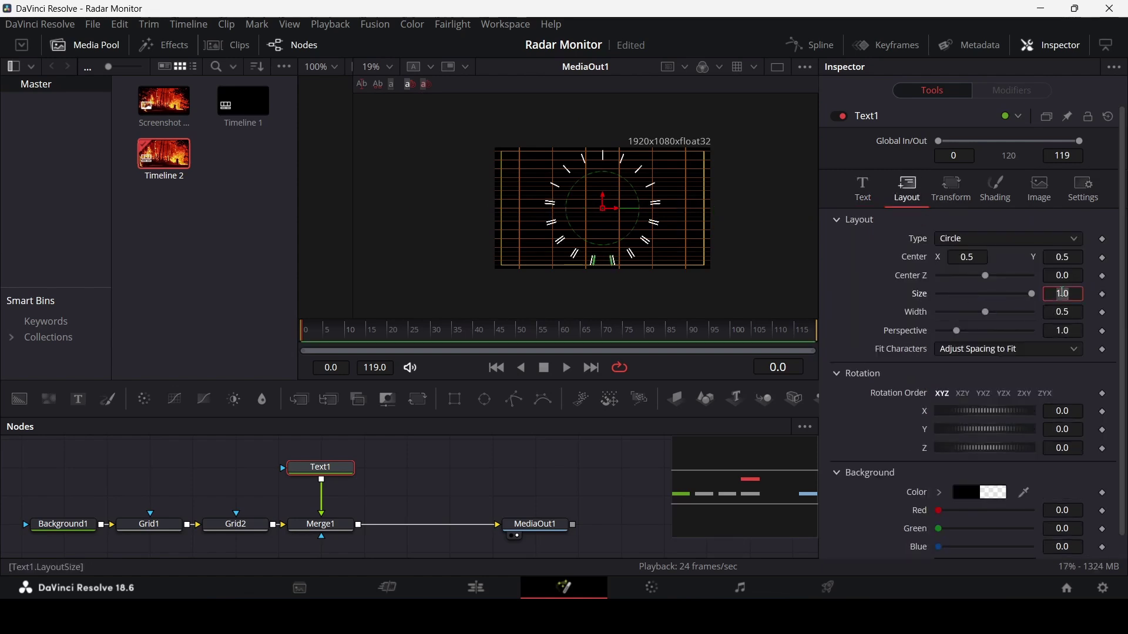
click(868, 199)
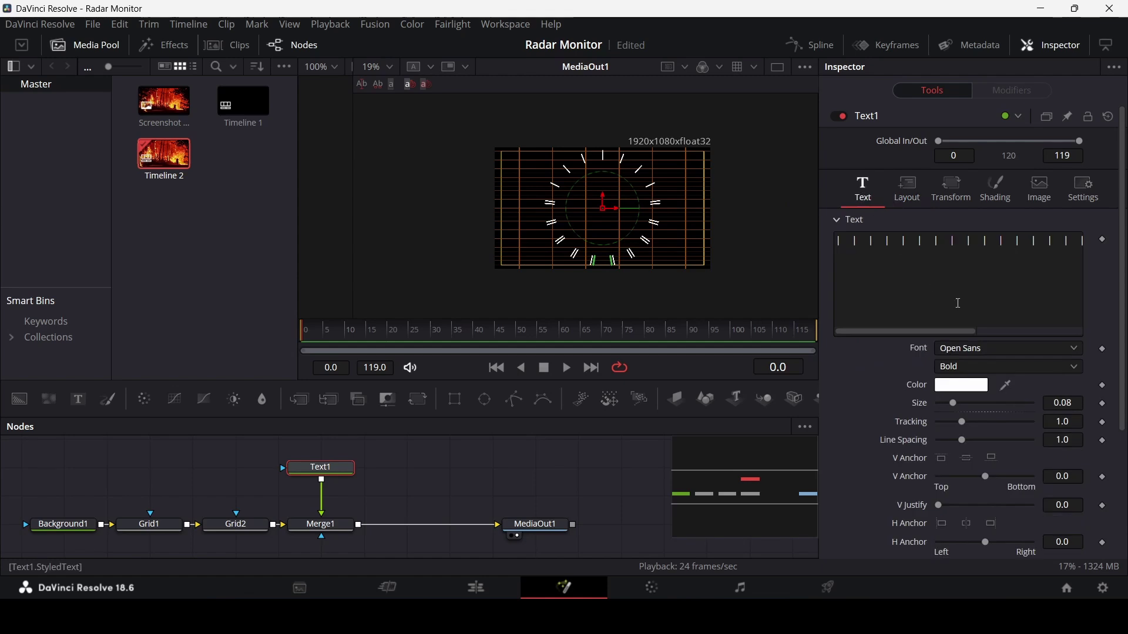
click(1073, 405)
key(BackSpace)
text(5)
key(Tab)
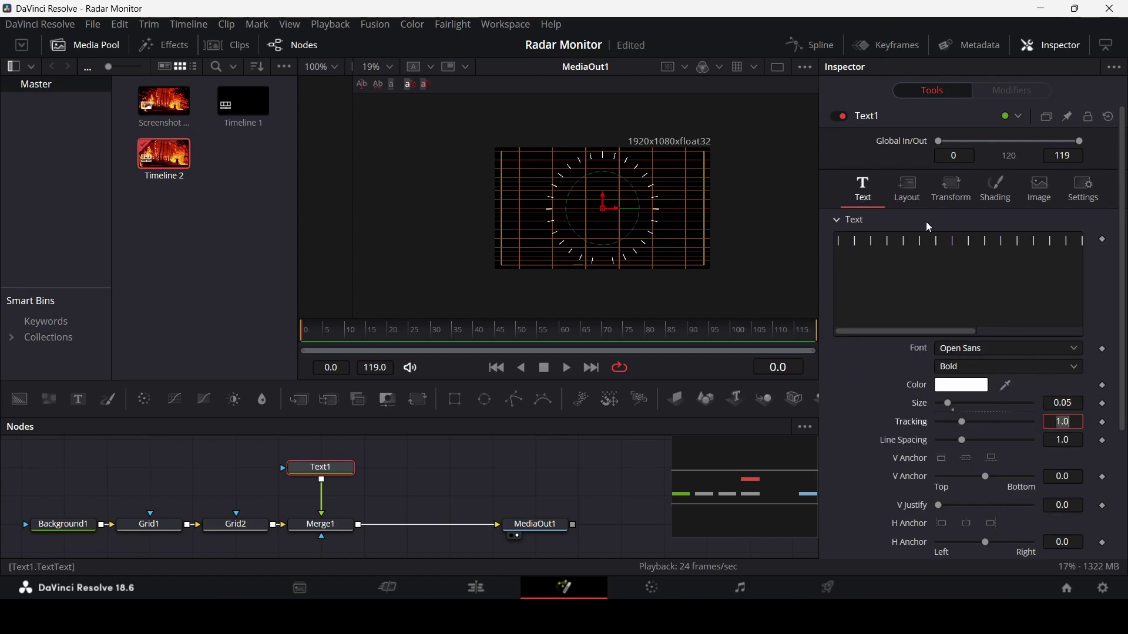
Set the Text1 circle layout to size 0.685 and width 0.488.
click(915, 192)
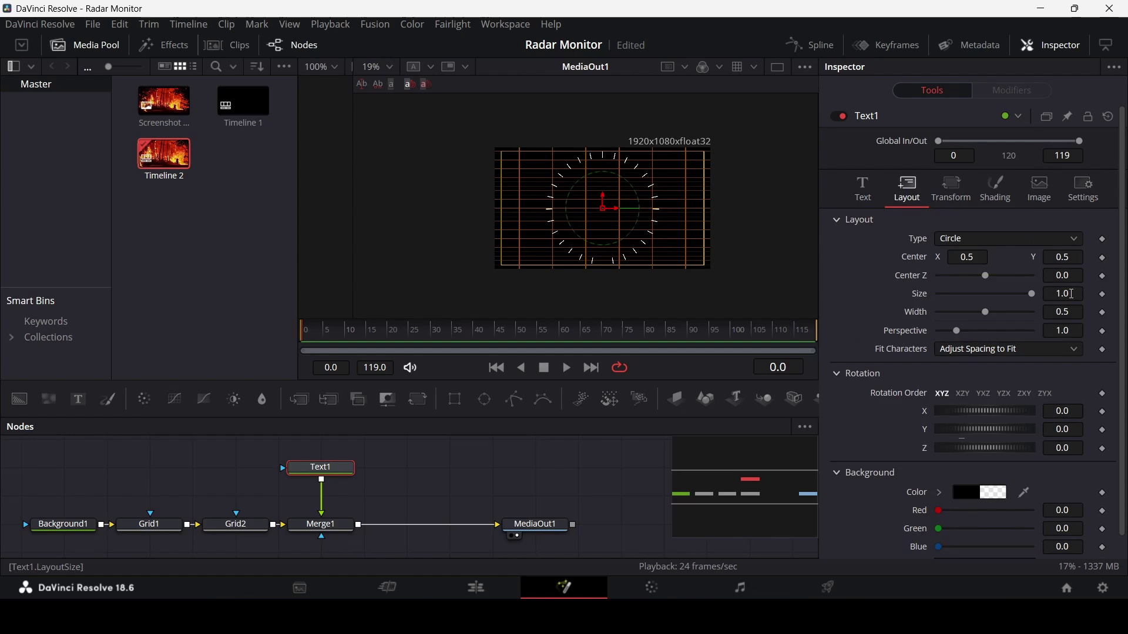
double_click(1076, 295)
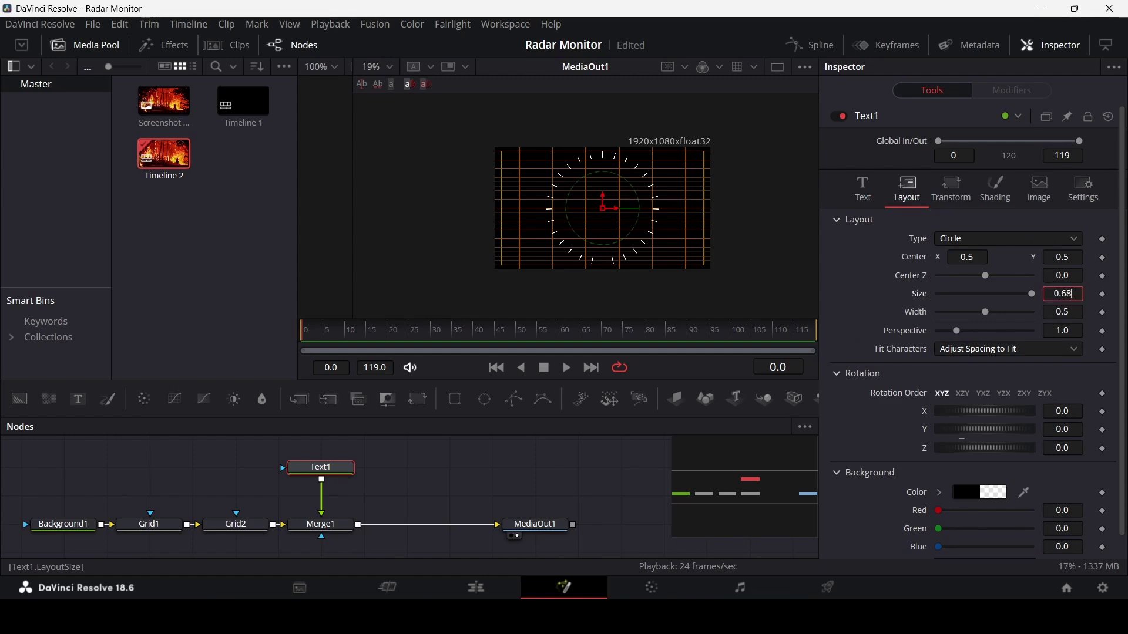
text(0.685)
key(Tab)
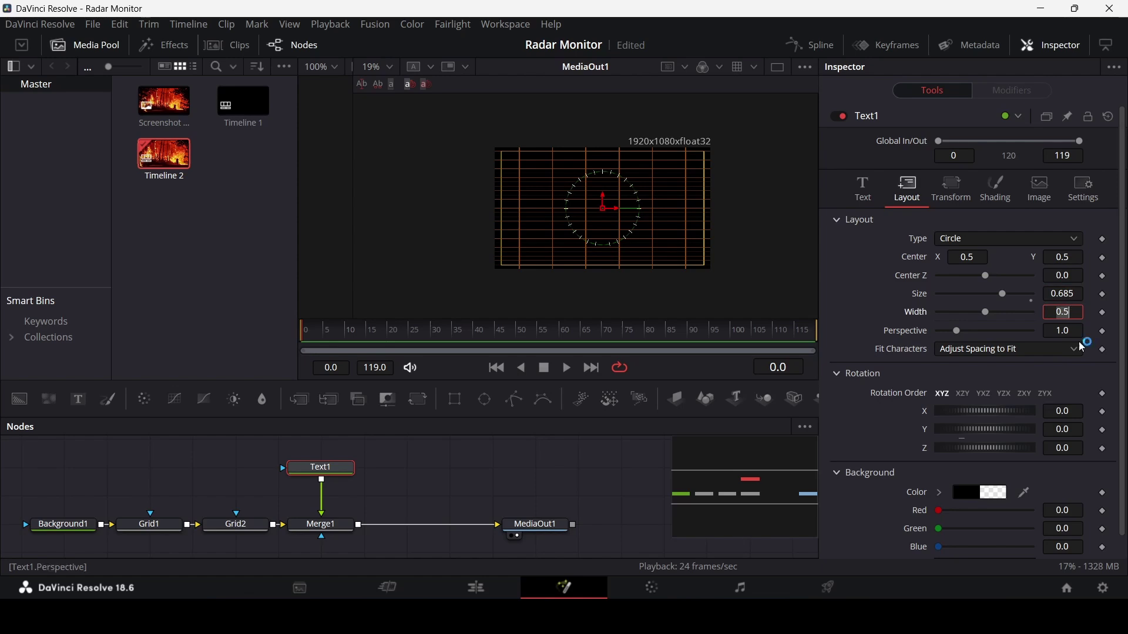
text(0.48)
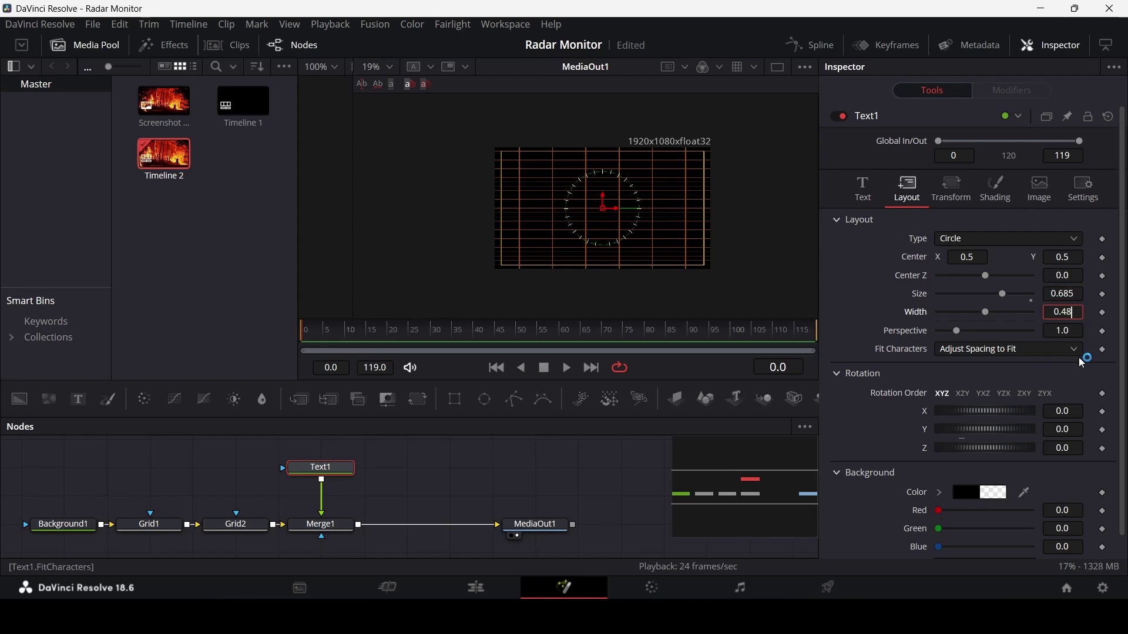
text(8)
key(Tab)
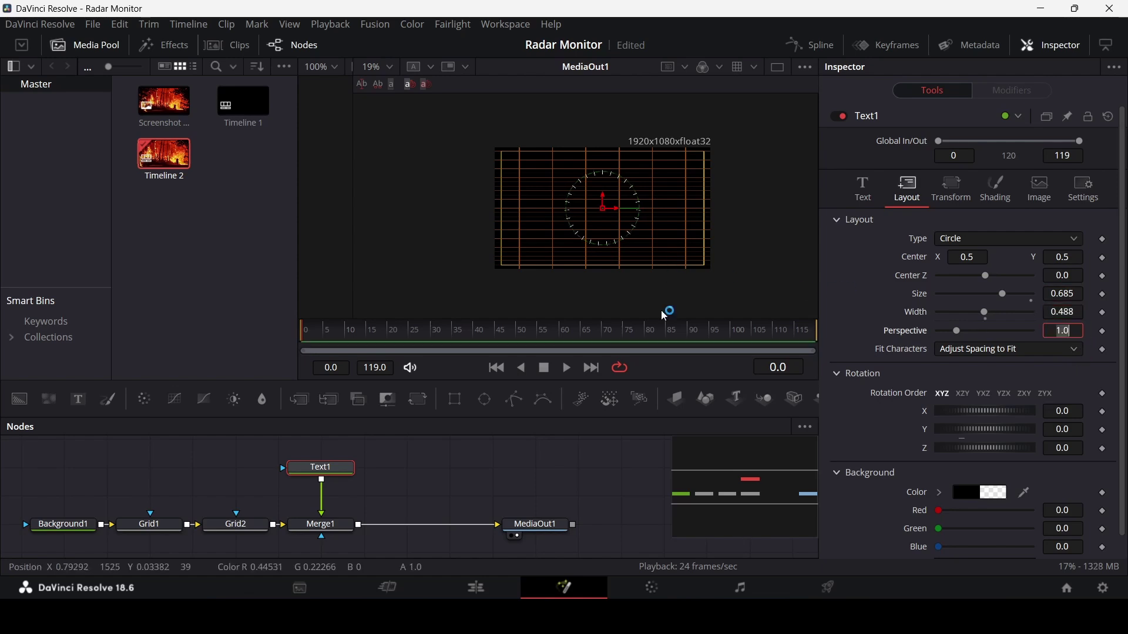
Colour the Text1 marks yellow (#fff700).
click(863, 186)
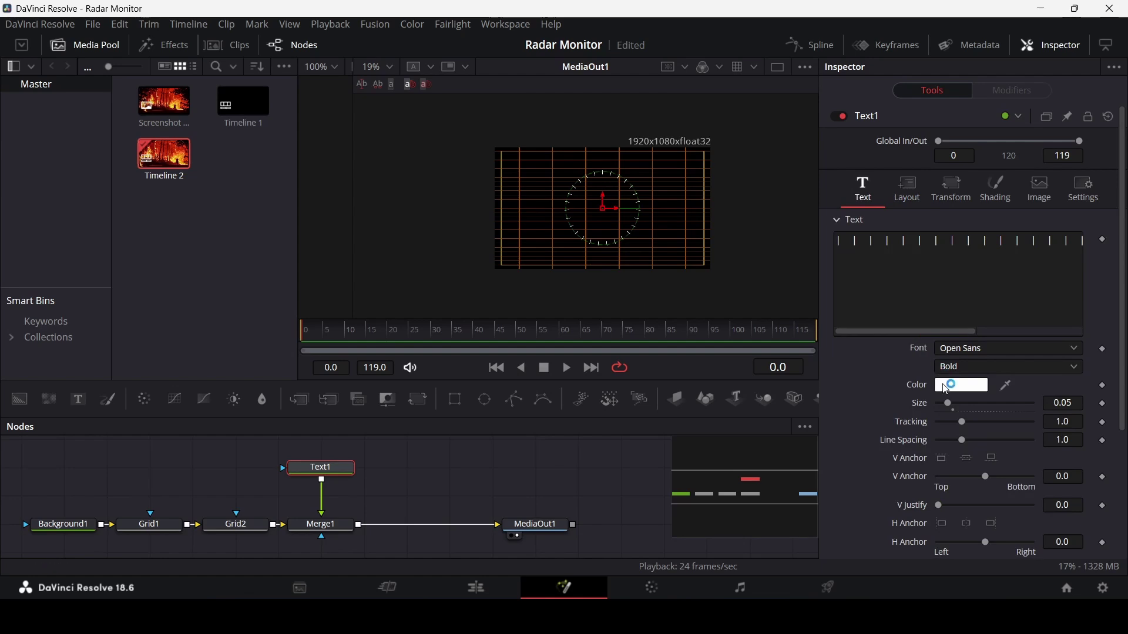
click(946, 388)
drag(693, 192, 689, 171)
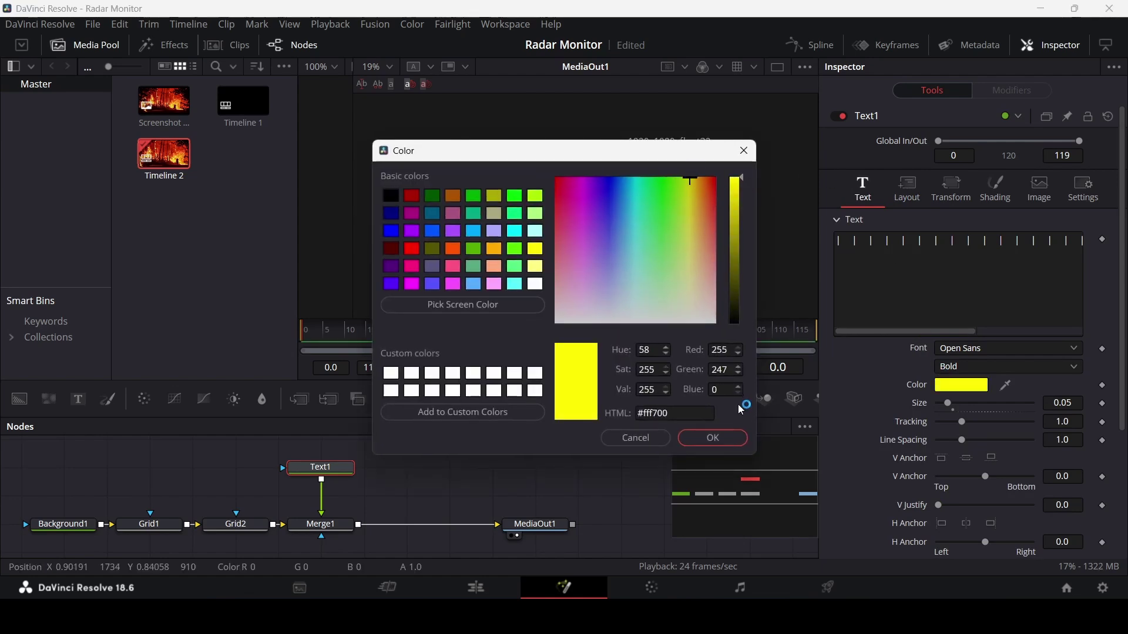
click(696, 438)
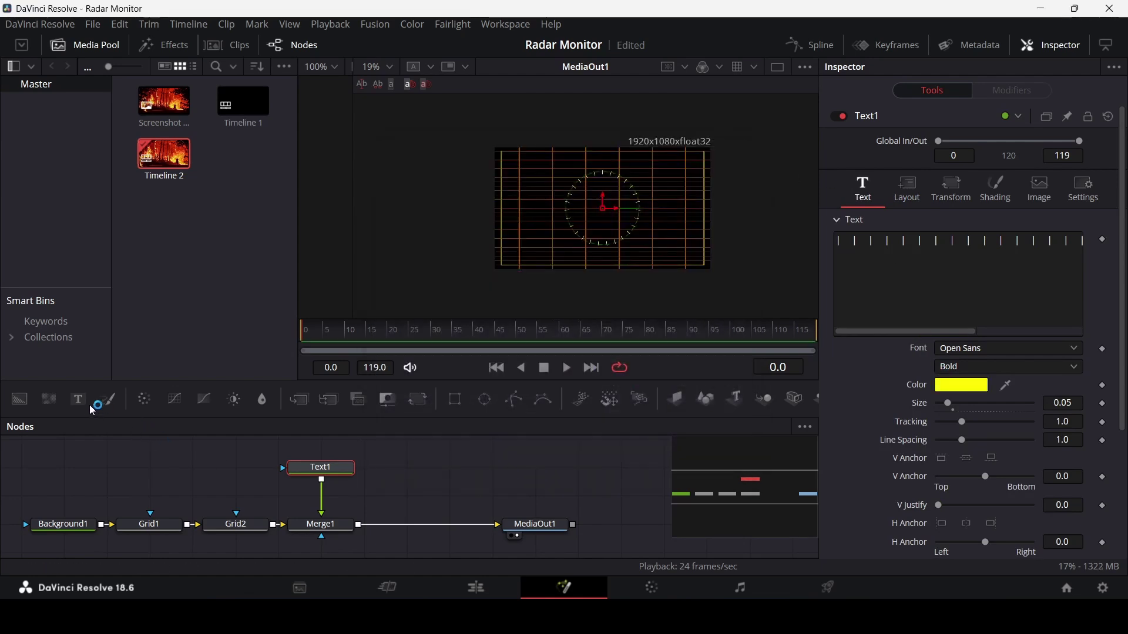
Merge a second Text node after Merge1 and fill it with a long row of "|" marks spaced more closely than in Text1.
drag(78, 400, 358, 528)
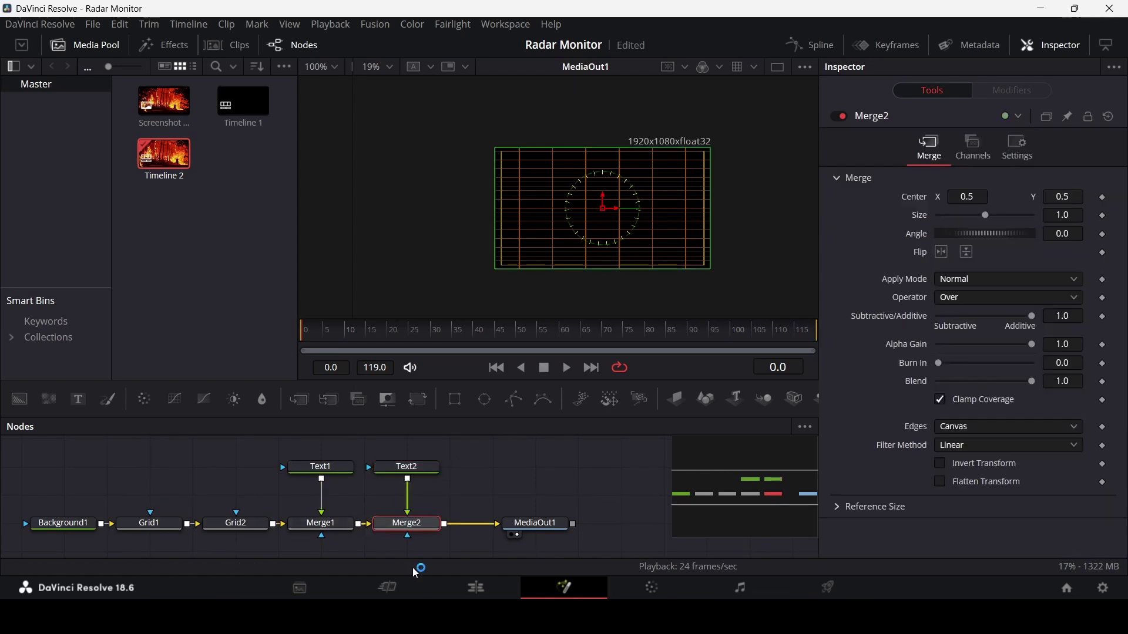
click(414, 467)
click(909, 279)
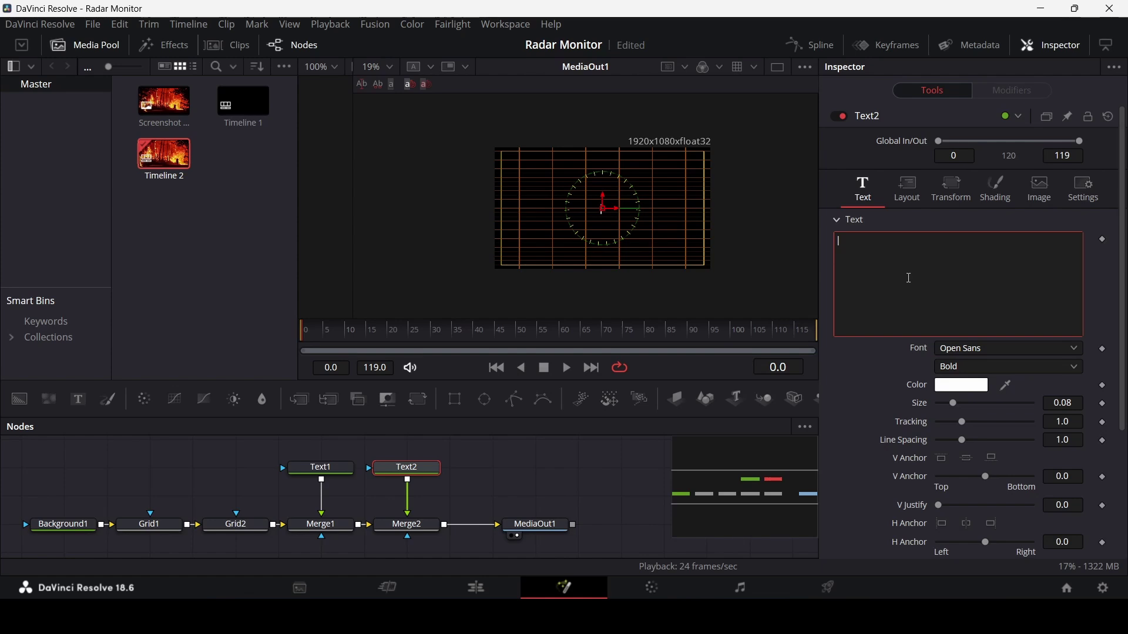
text(III)
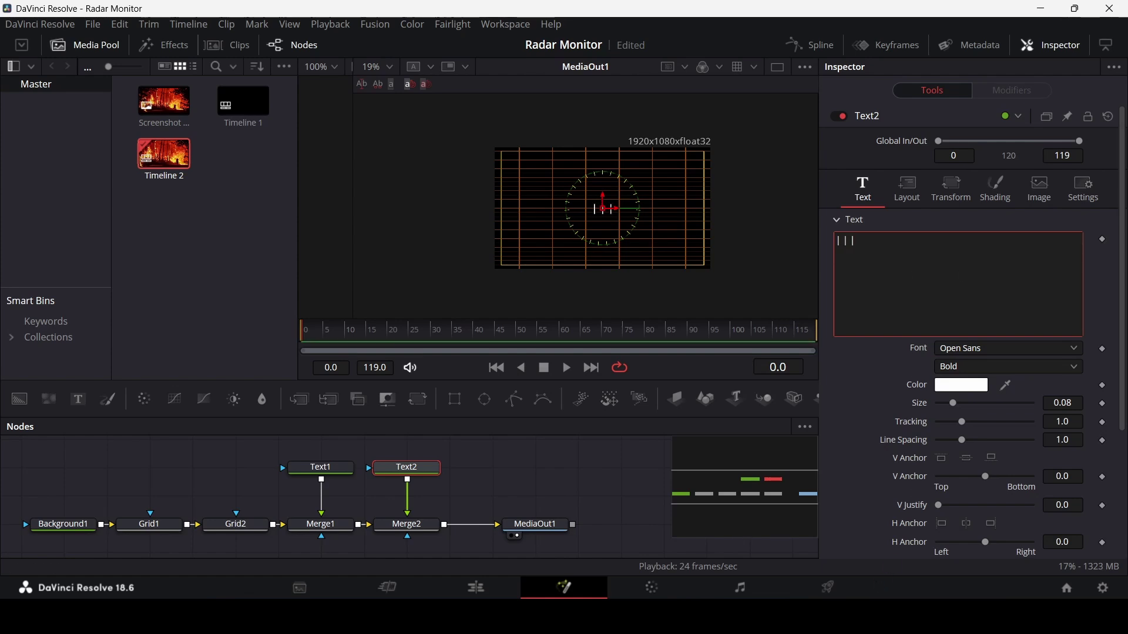
key(ctrl+a)
key(ctrl+v)
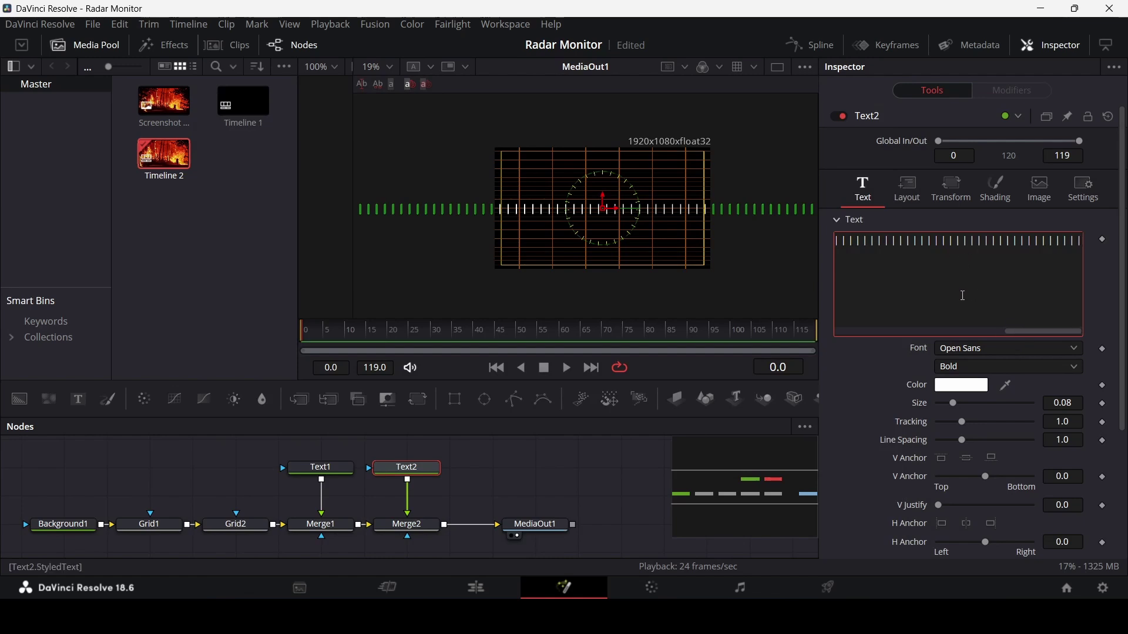
drag(1012, 331, 836, 333)
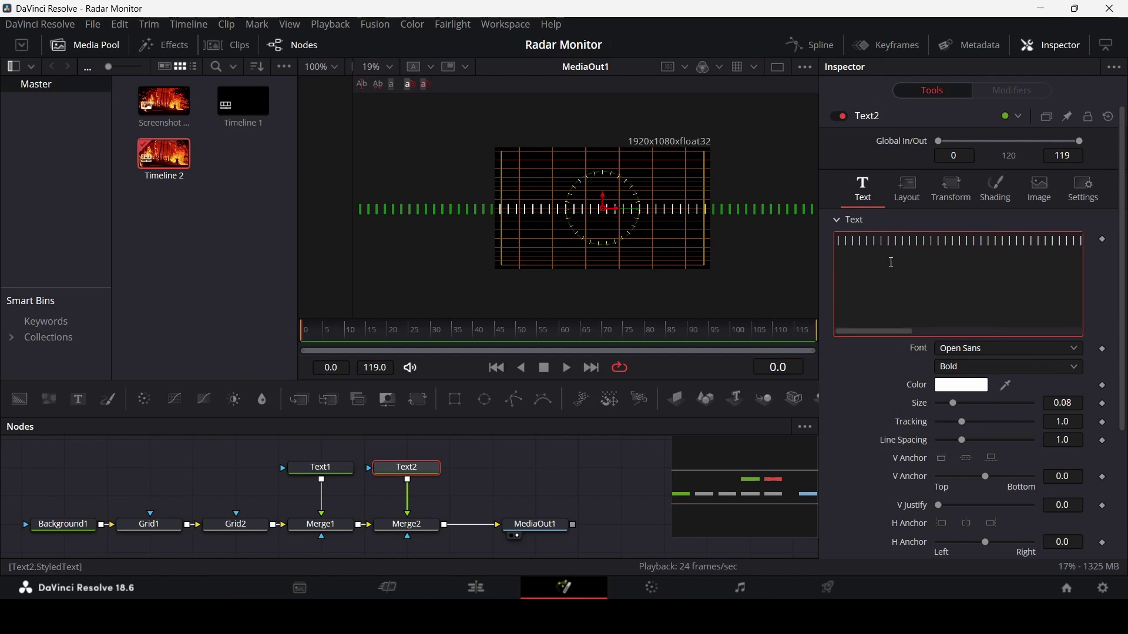
Set the Text2 text size to 0.03 and colour its marks yellow.
click(1081, 403)
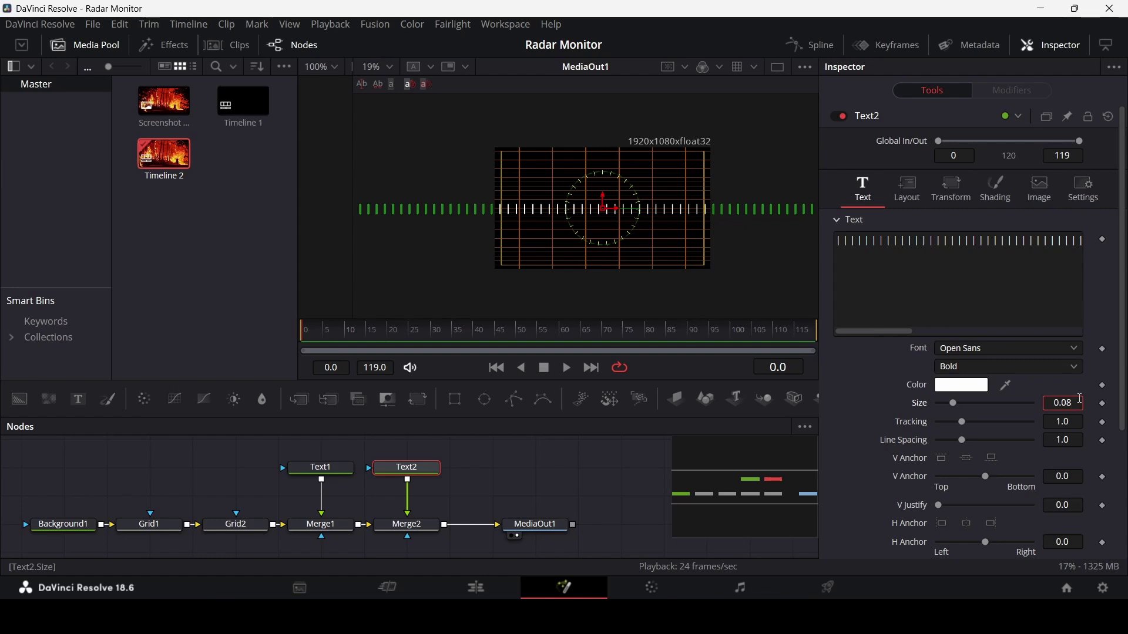
key(Tab)
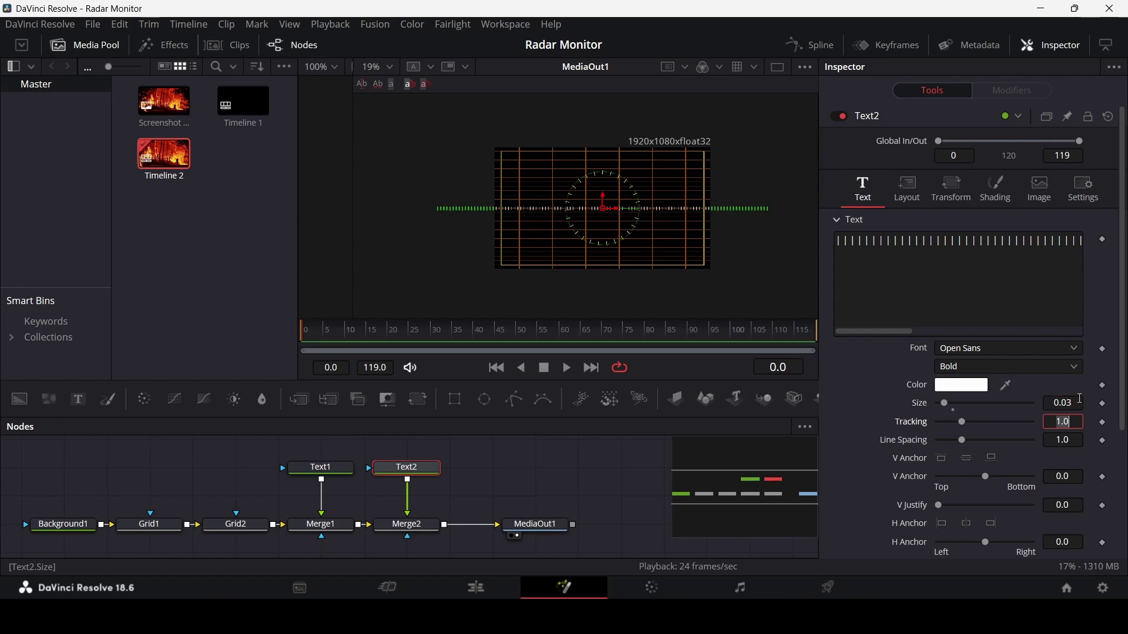
click(943, 387)
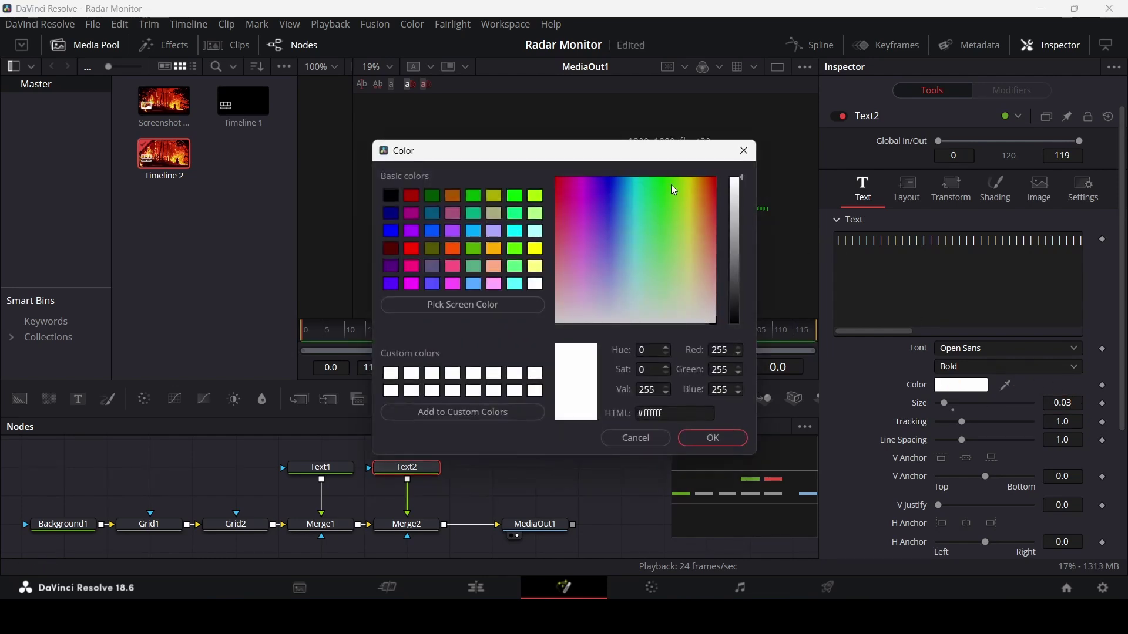
click(690, 185)
click(696, 434)
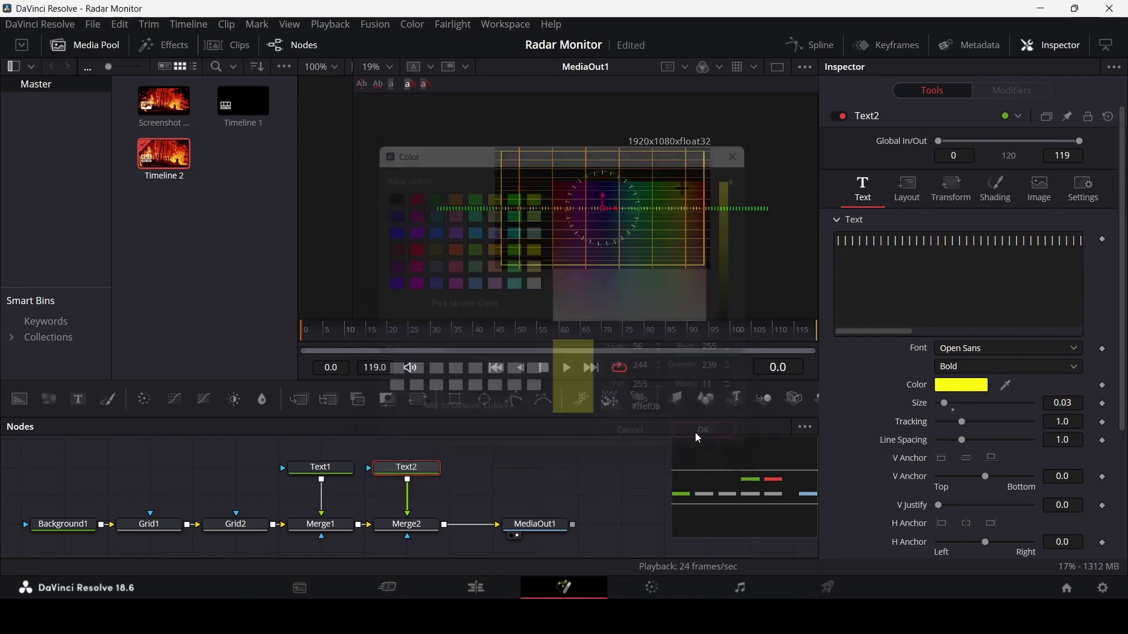
Lay out the Text2 marks as a circle with size 0.667 and width 0.504.
click(916, 194)
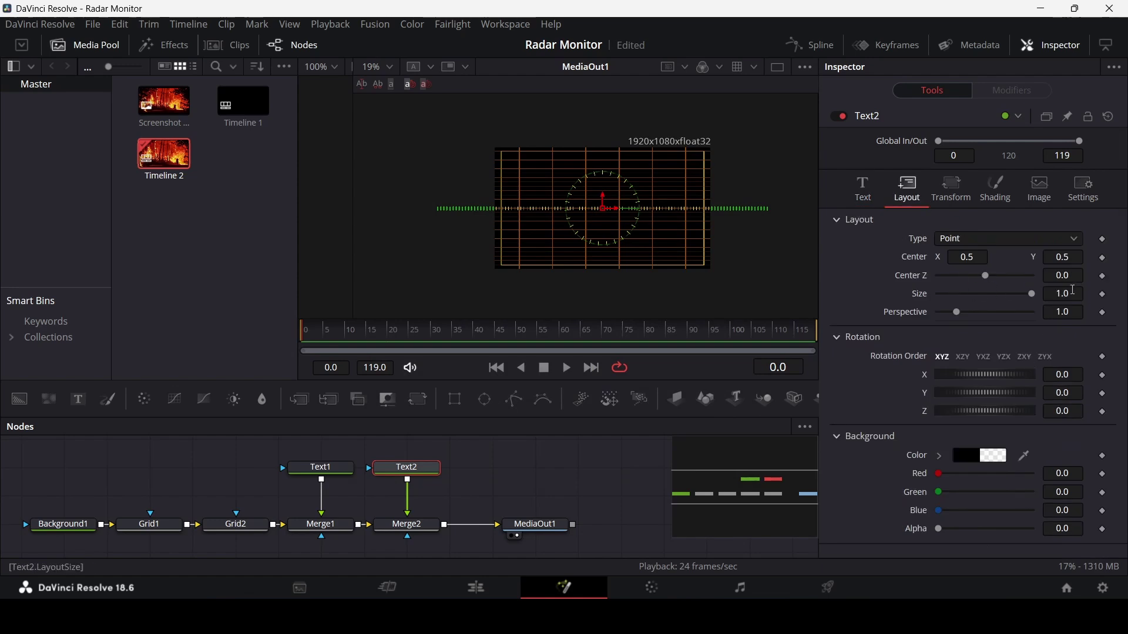
click(1032, 241)
click(986, 293)
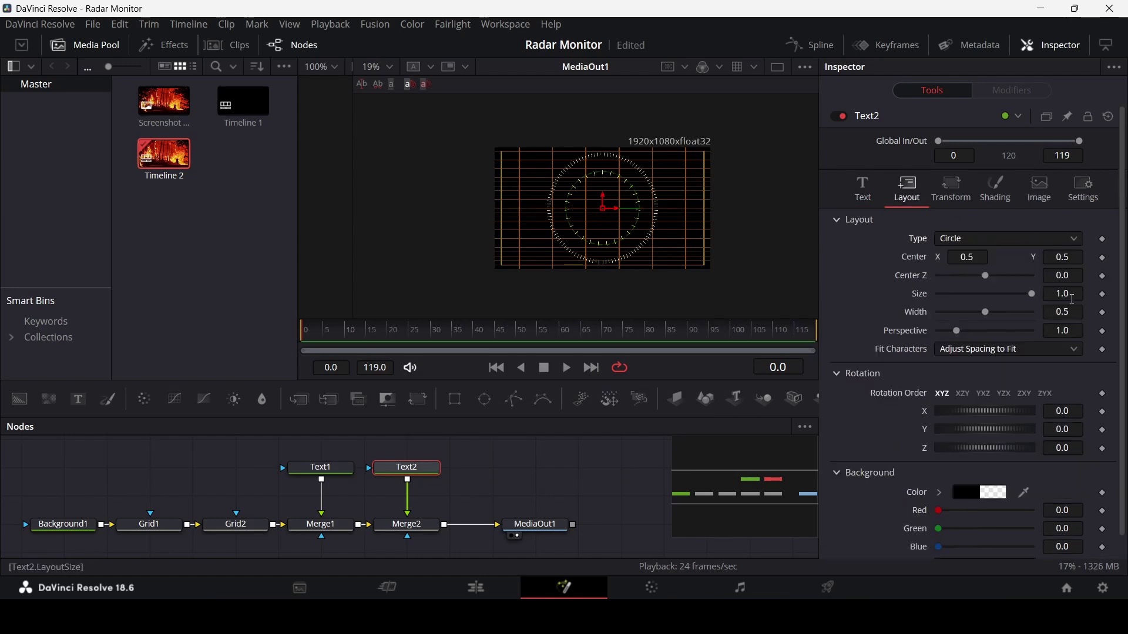
click(1072, 299)
key(Tab)
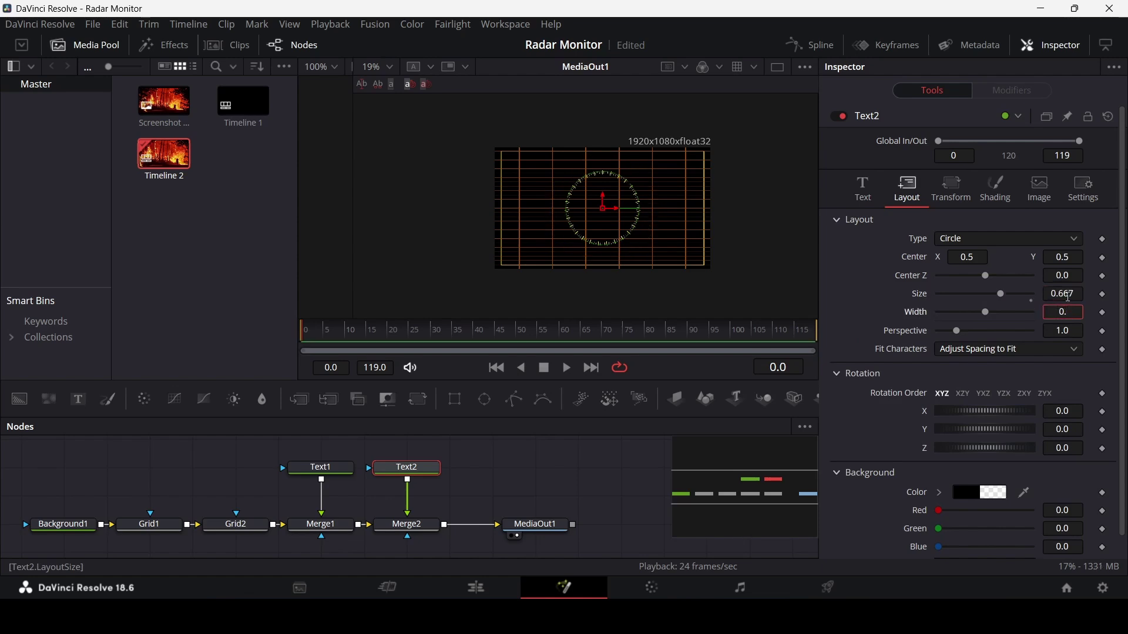
text(0.504)
key(Tab)
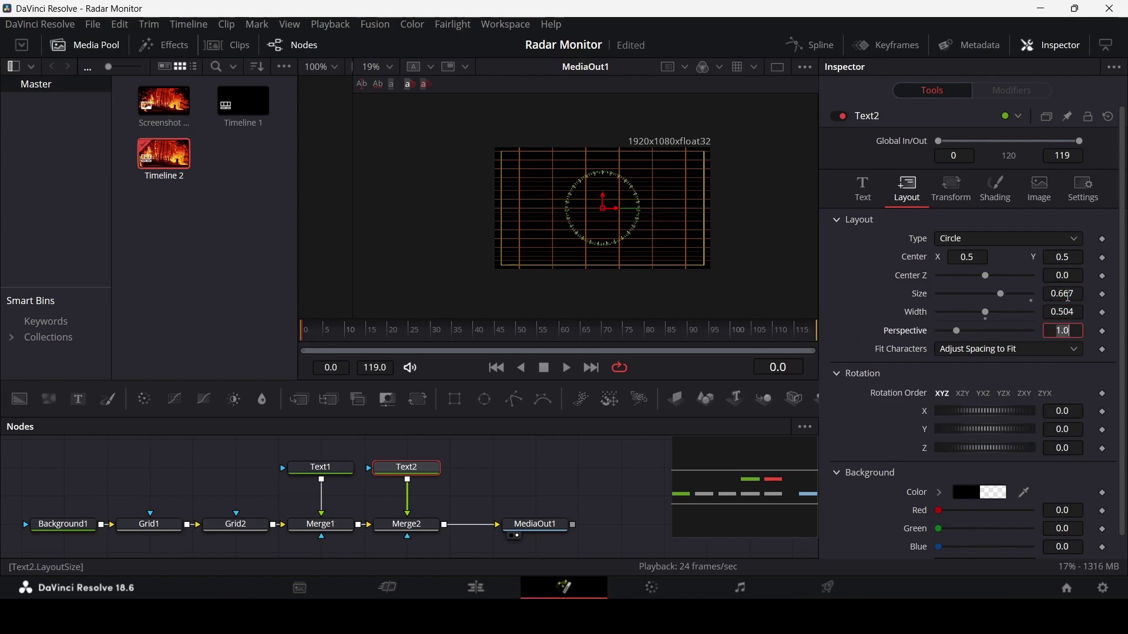
click(649, 449)
scroll(605, 237, up, 6)
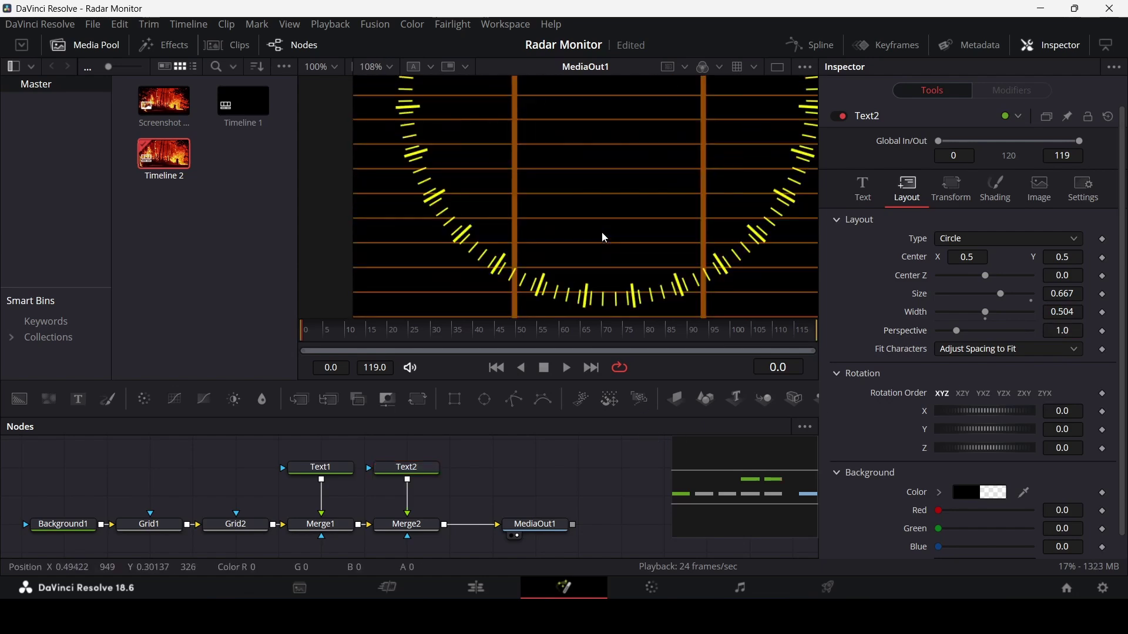
scroll(605, 207, up, 5)
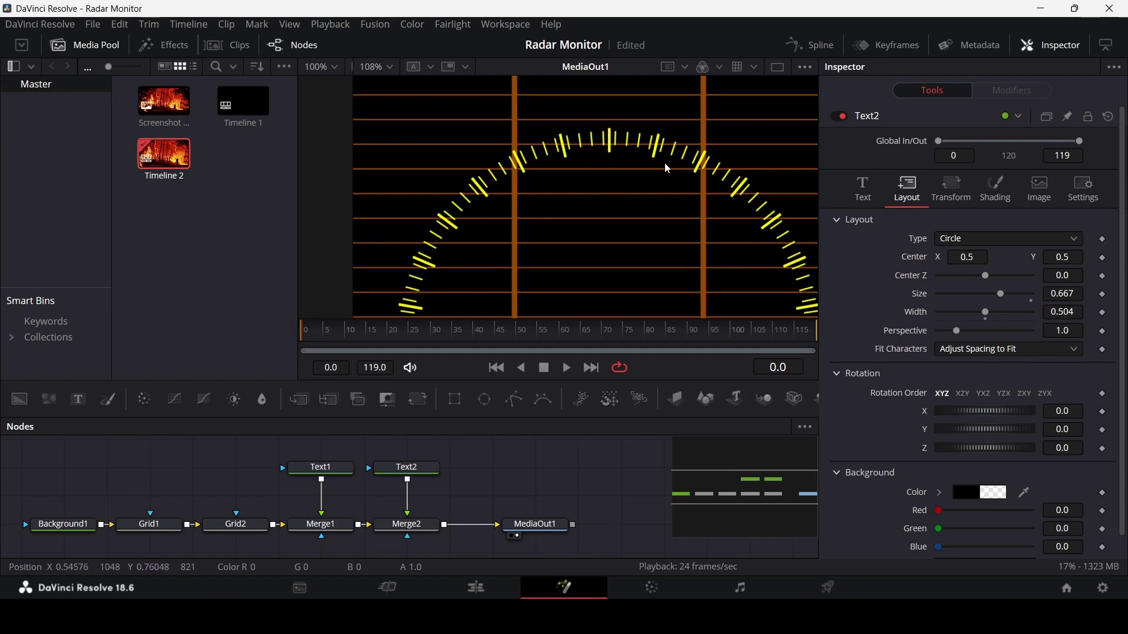
scroll(647, 226, down, 5)
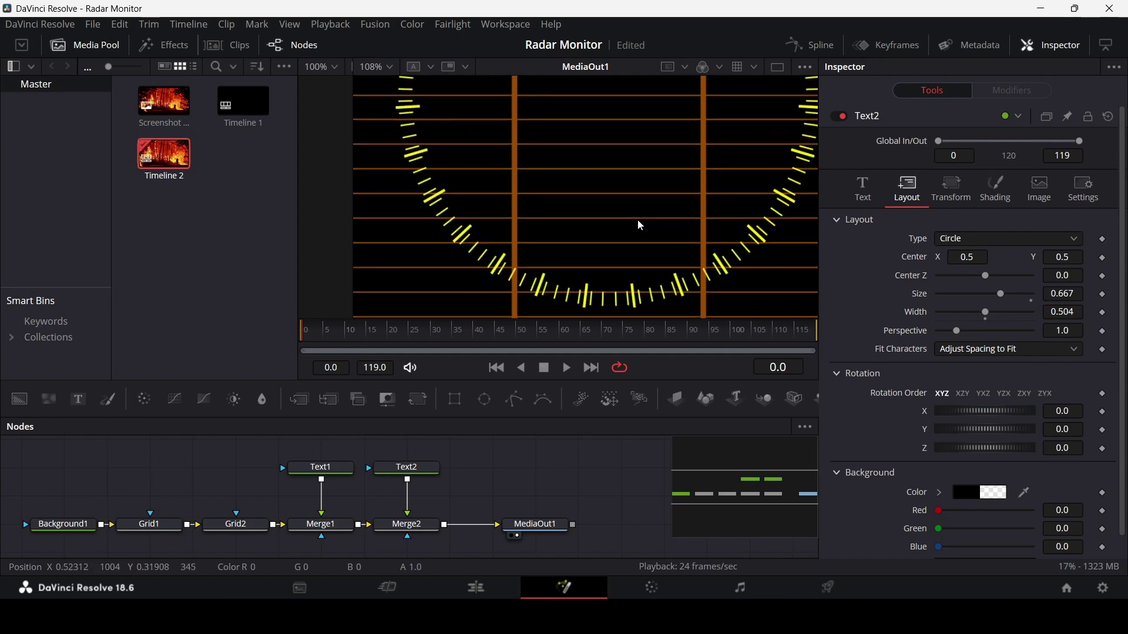
scroll(450, 187, up, 5)
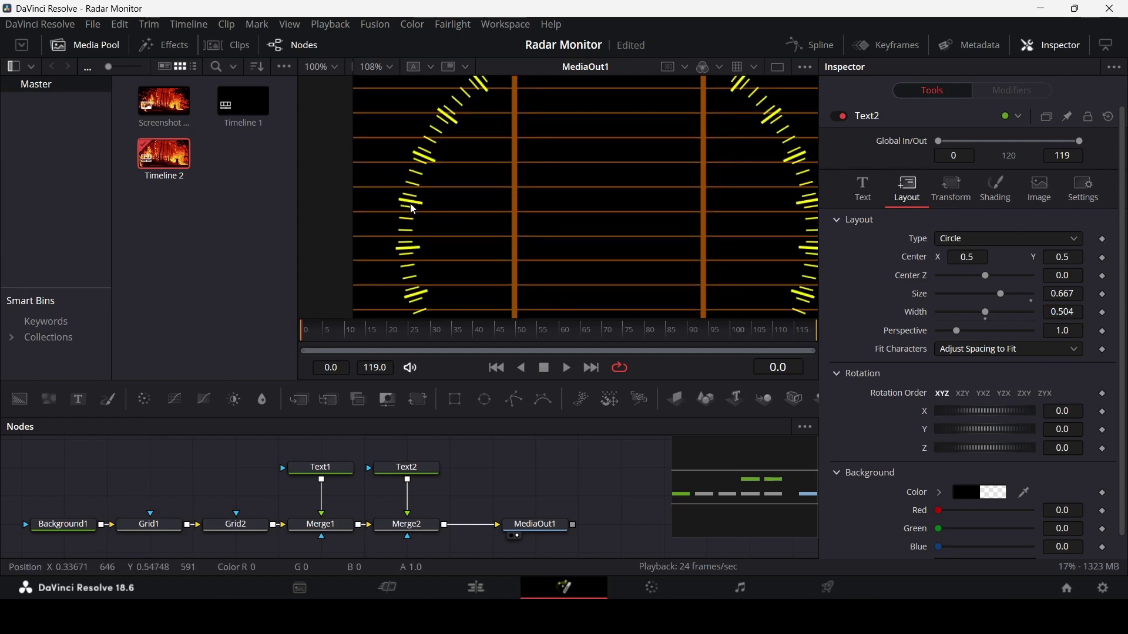
Make room before MediaOut1, add a Background node with an Ellipse mask, and merge it after Merge2.
drag(523, 523, 609, 523)
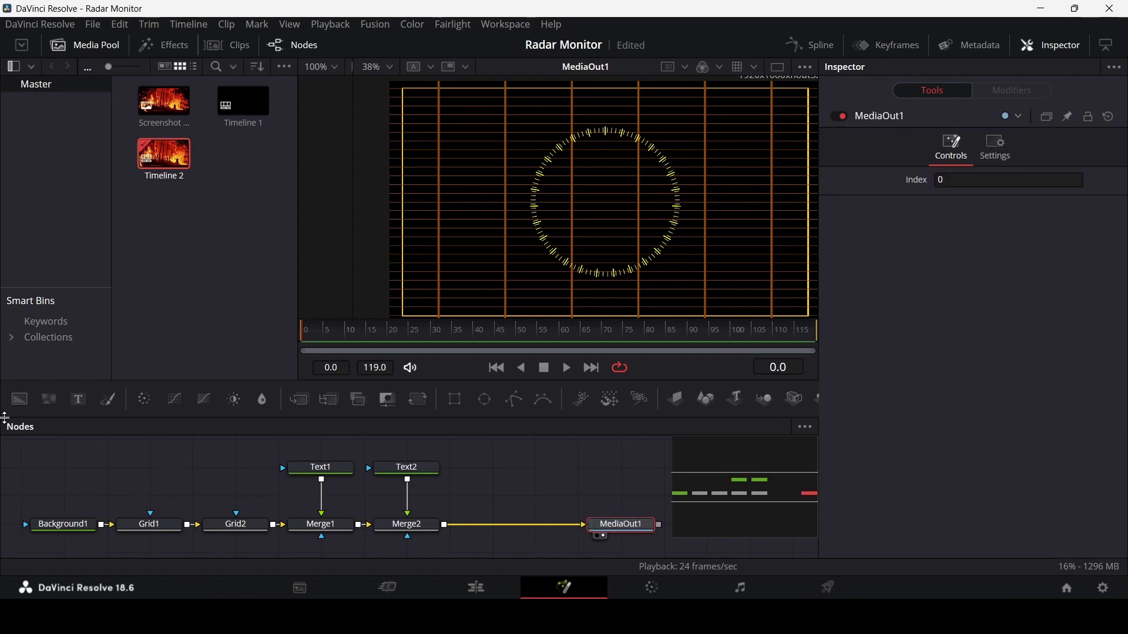
drag(19, 399, 467, 493)
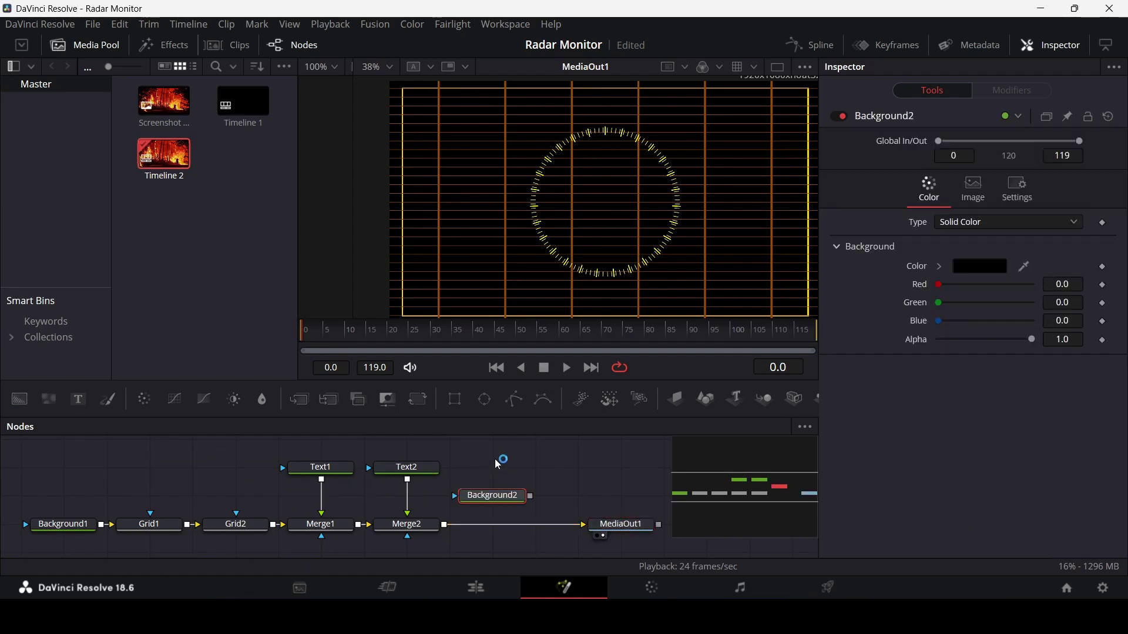
drag(479, 398, 464, 525)
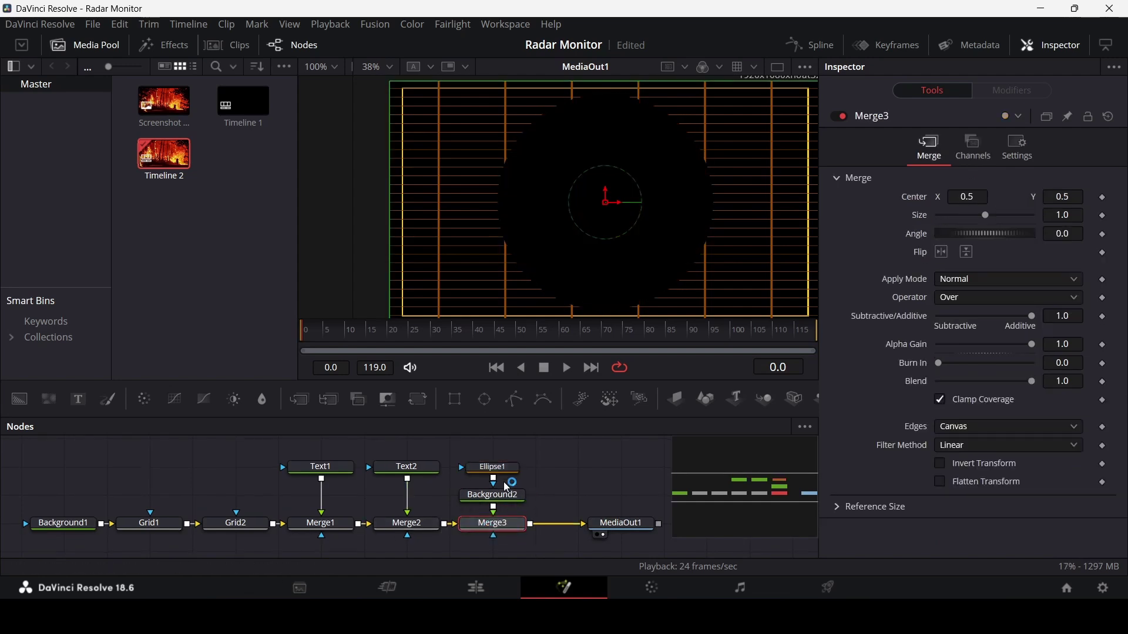
Turn off Solid on the Ellipse1 mask and set its border width to 0.01.
click(506, 476)
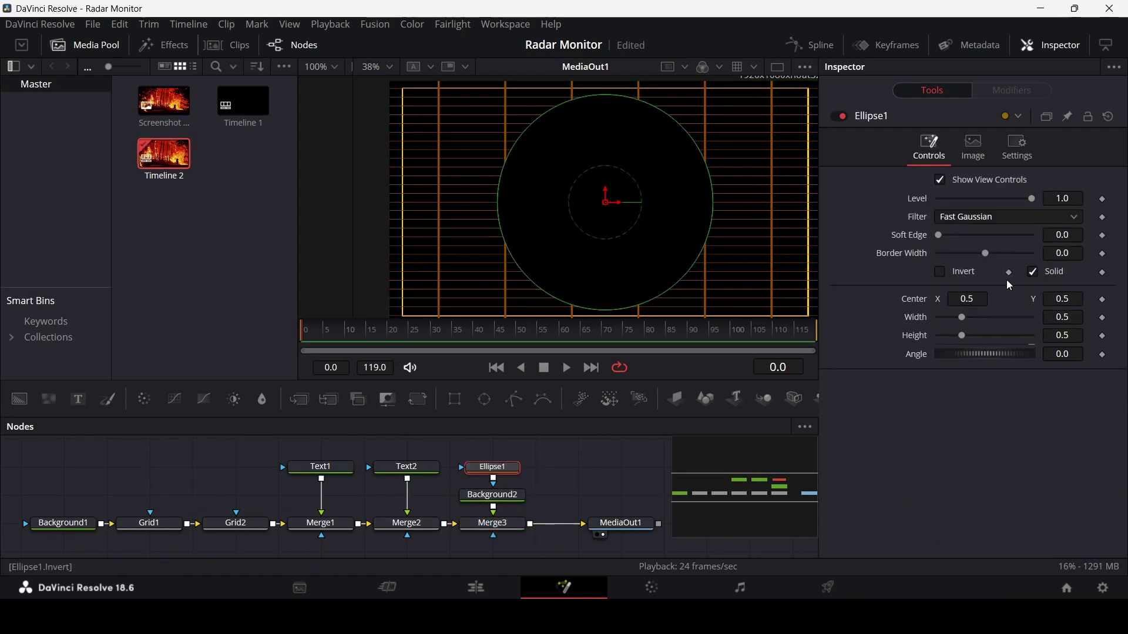
click(1034, 273)
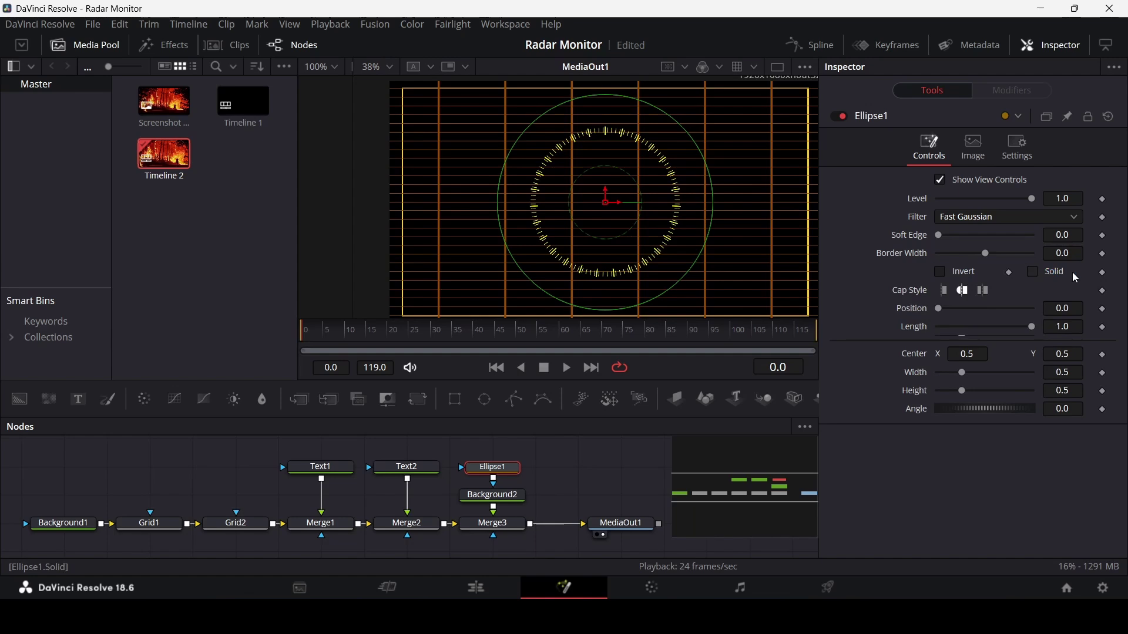
click(1080, 254)
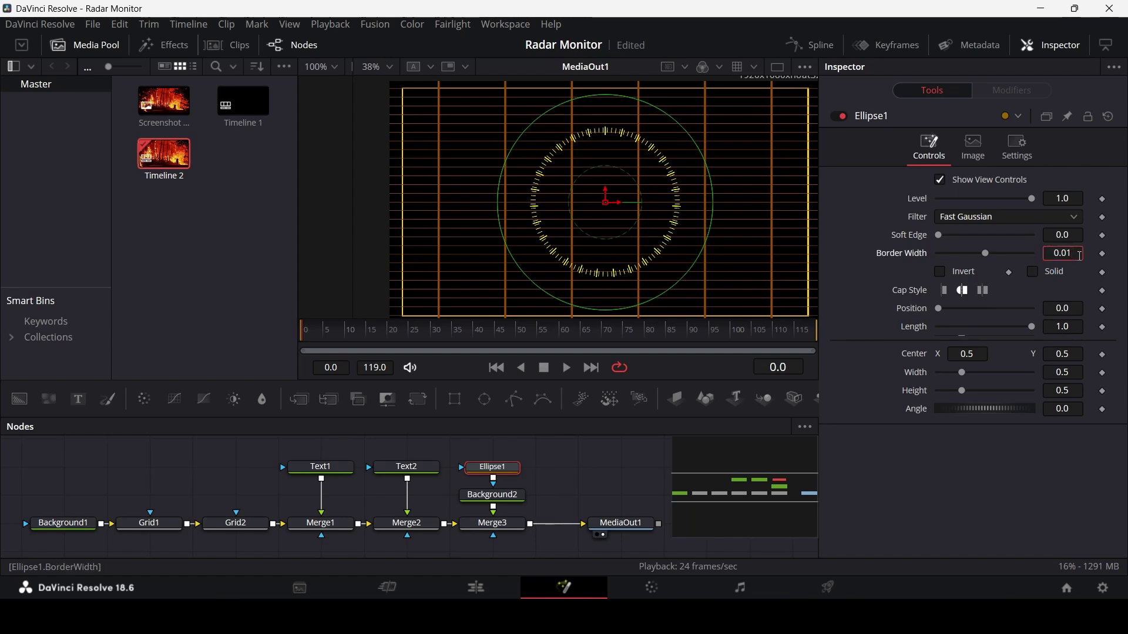
key(Tab)
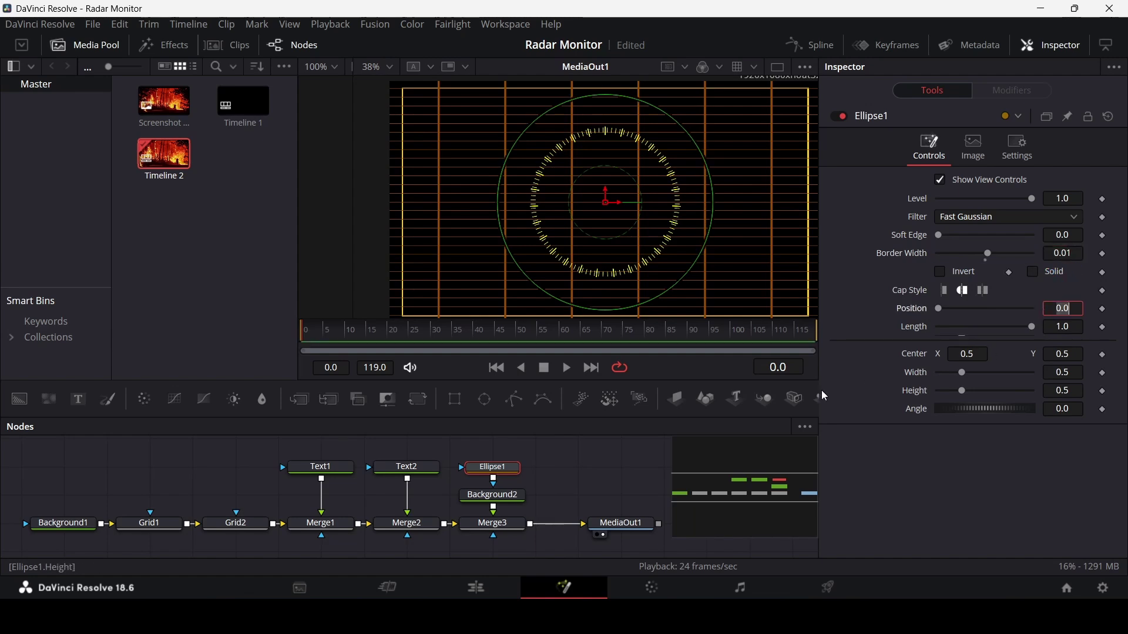
Colour Background2 yellow with red 1.0 and green 1.0.
click(494, 497)
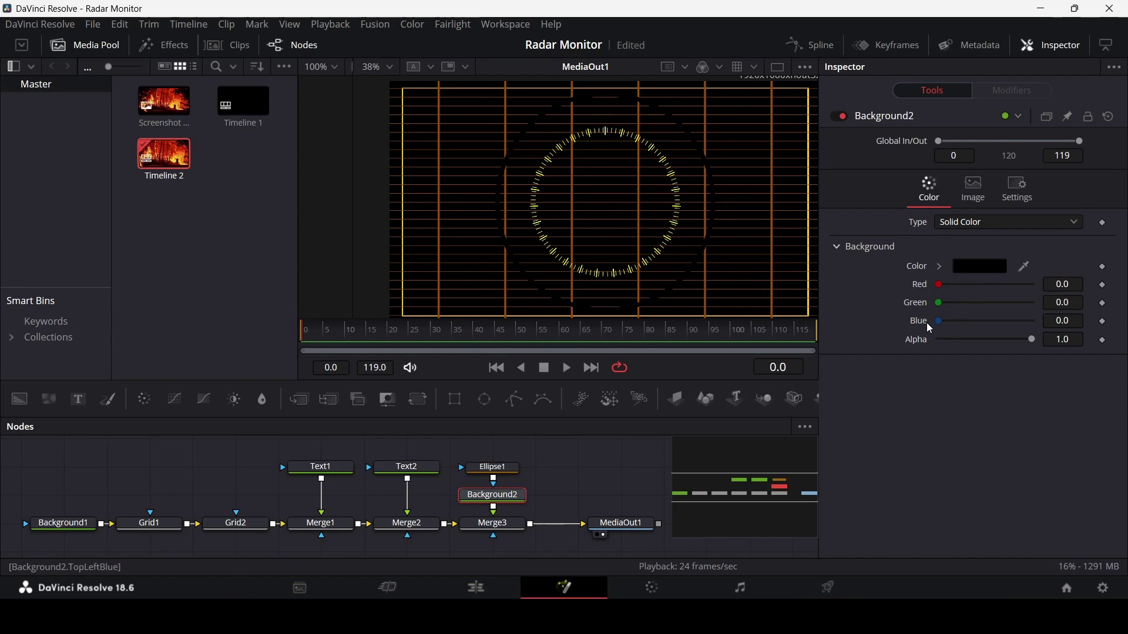
drag(940, 306, 1035, 304)
drag(939, 284, 1061, 285)
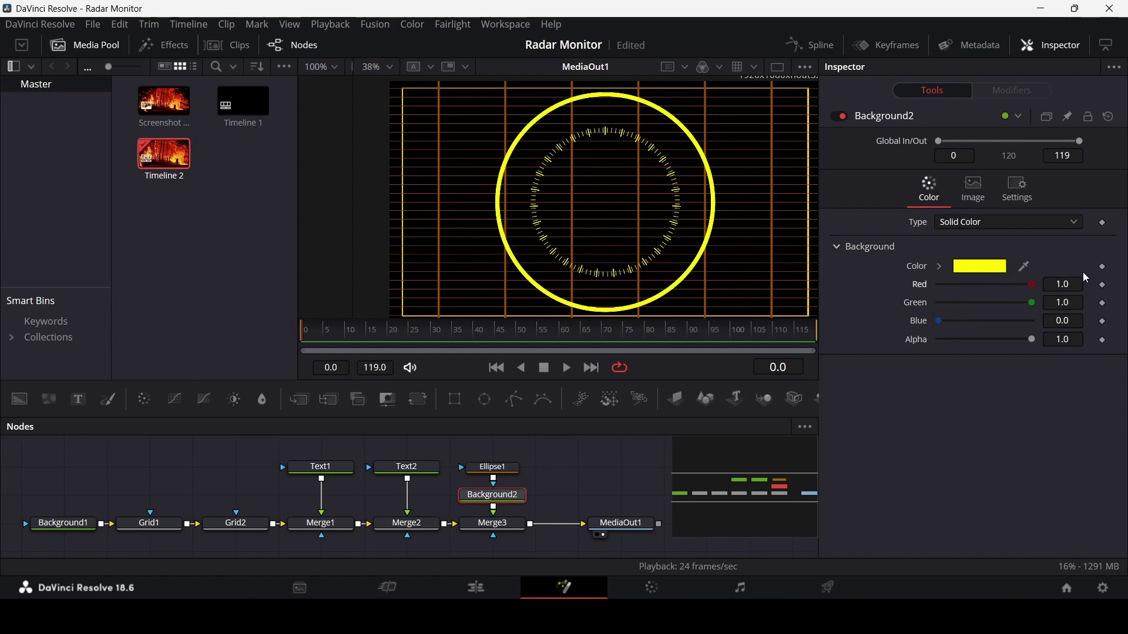
Thin the Ellipse1 ring by setting its border width to 0.005.
click(495, 468)
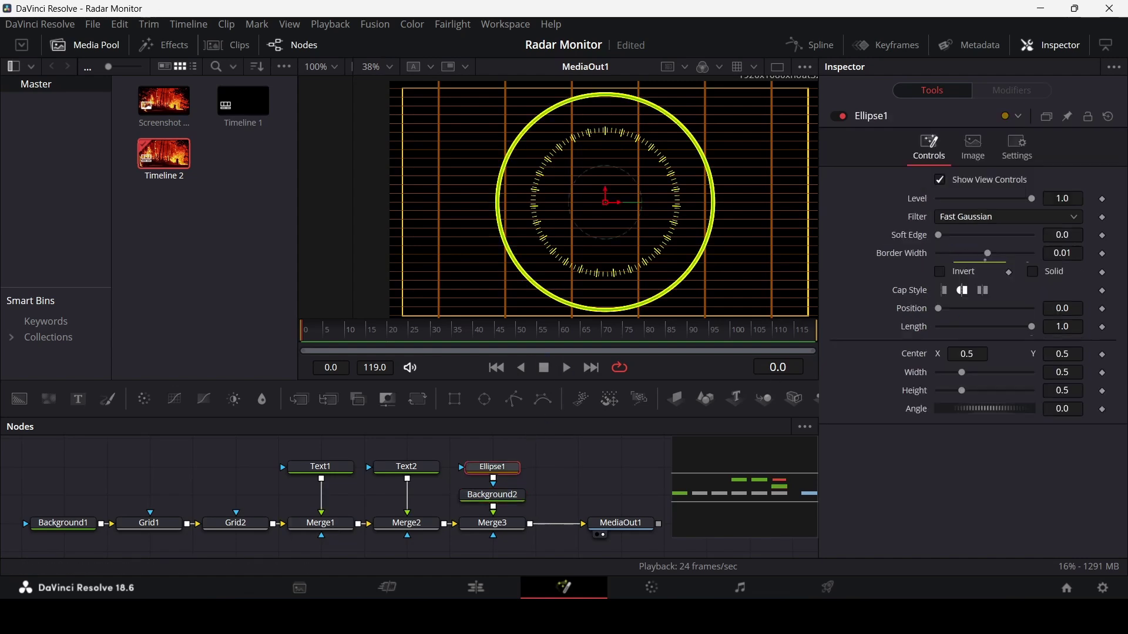
click(1082, 258)
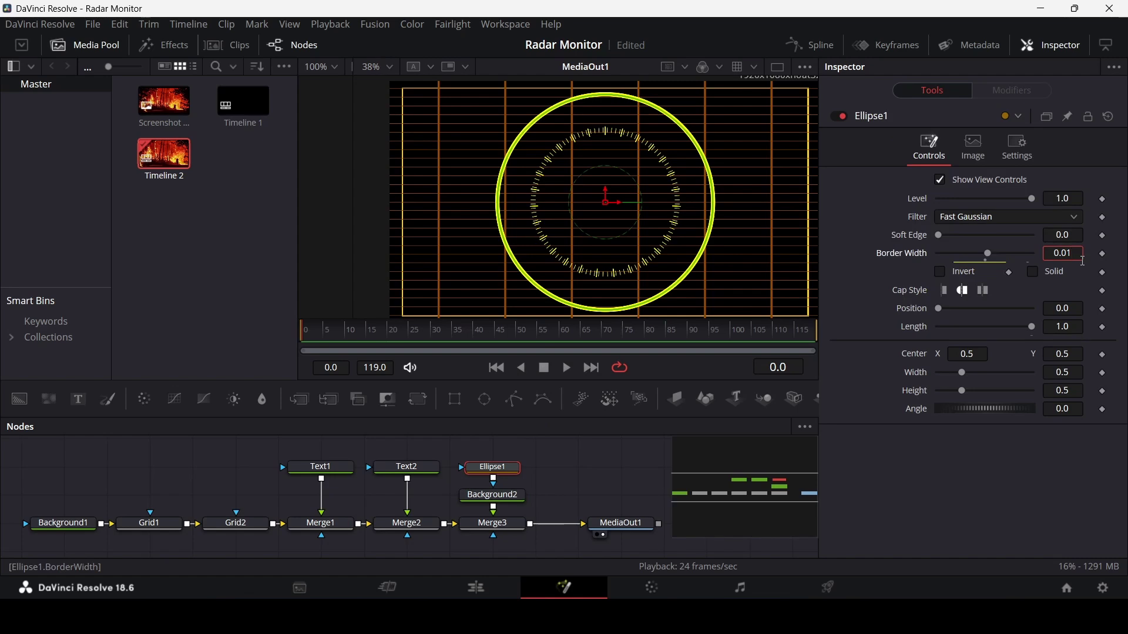
text(0.005)
key(Tab)
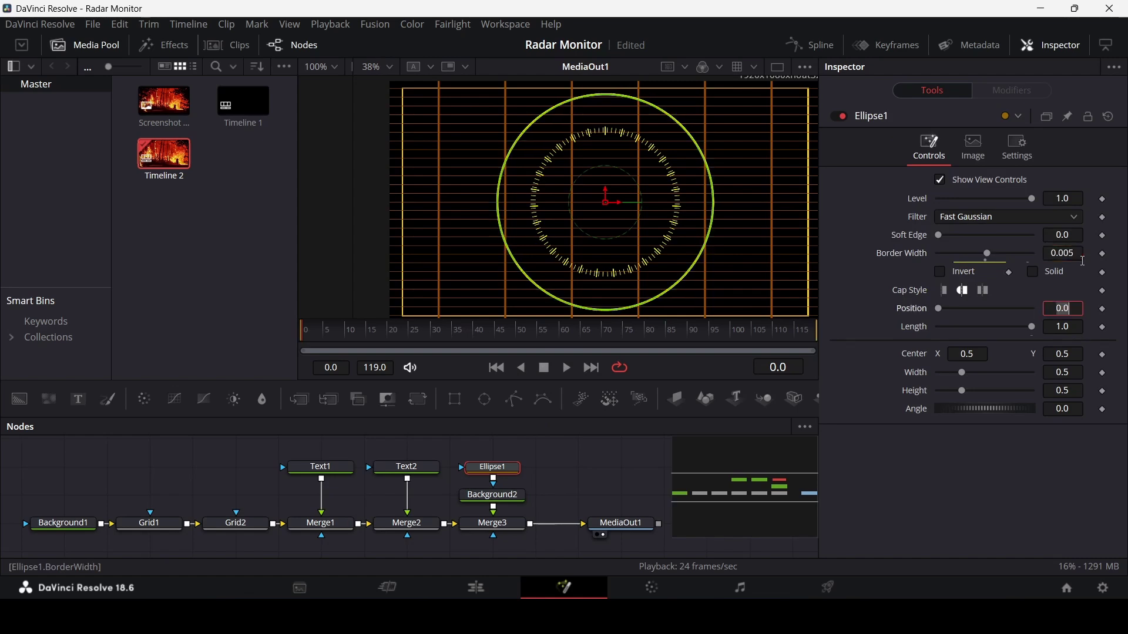
Link Ellipse1's width to its height with the expression "Height" and set the height to 0.3.
right_click(921, 376)
click(967, 545)
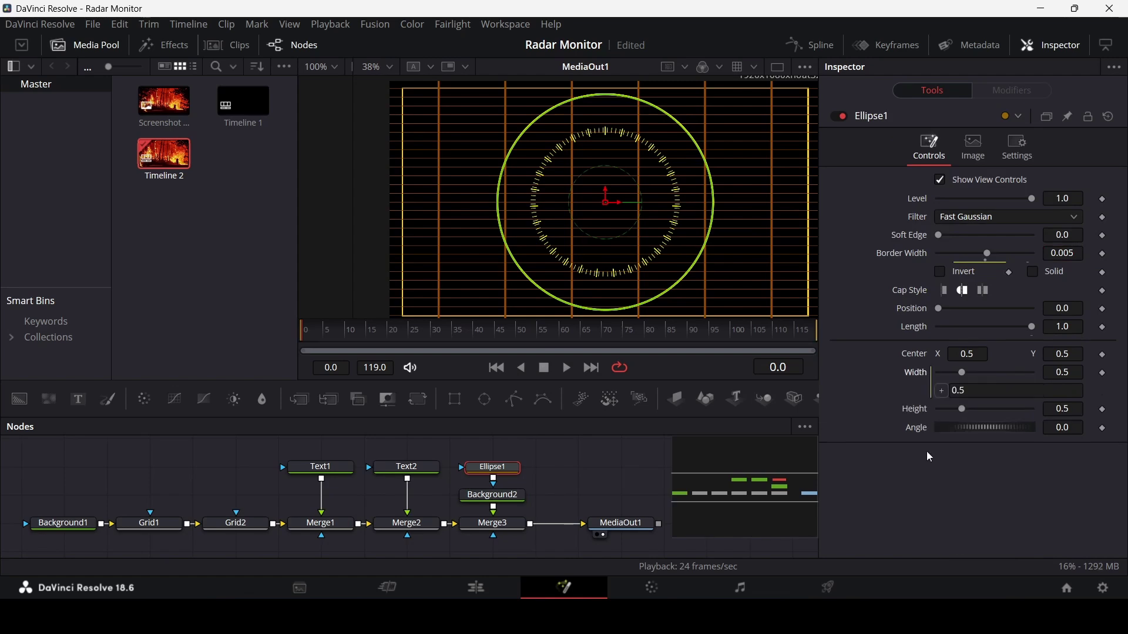
drag(942, 391, 1084, 410)
key(BackSpace)
text(3)
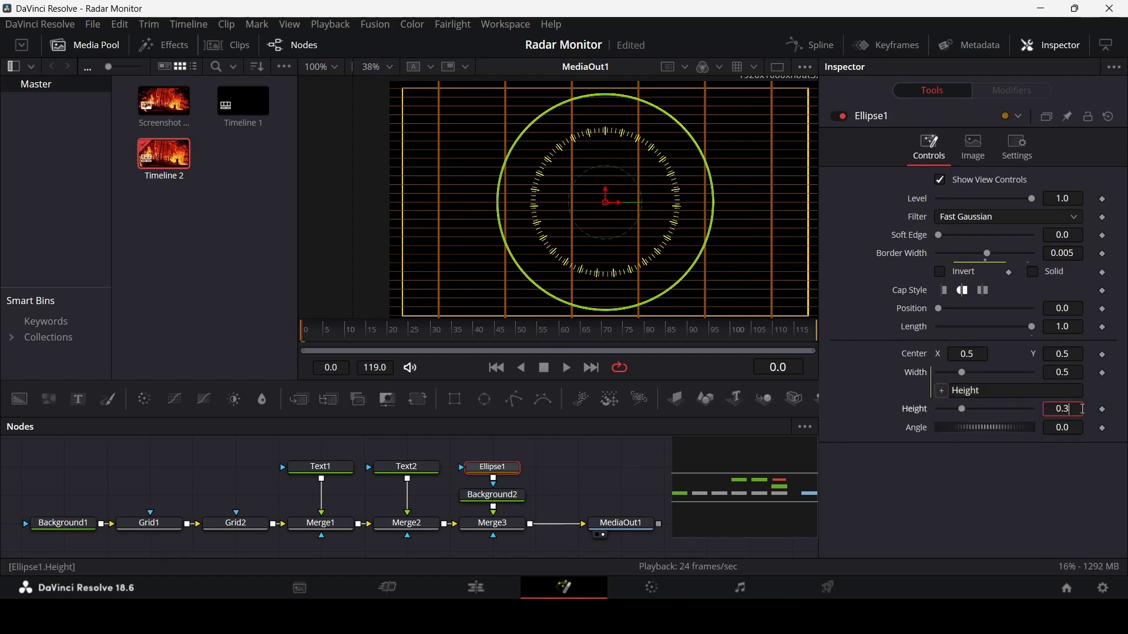
key(Tab)
Try a height of 0.35 for Ellipse1, and settle on 0.33 to run the ring through the tick marks.
click(1075, 409)
click(1076, 409)
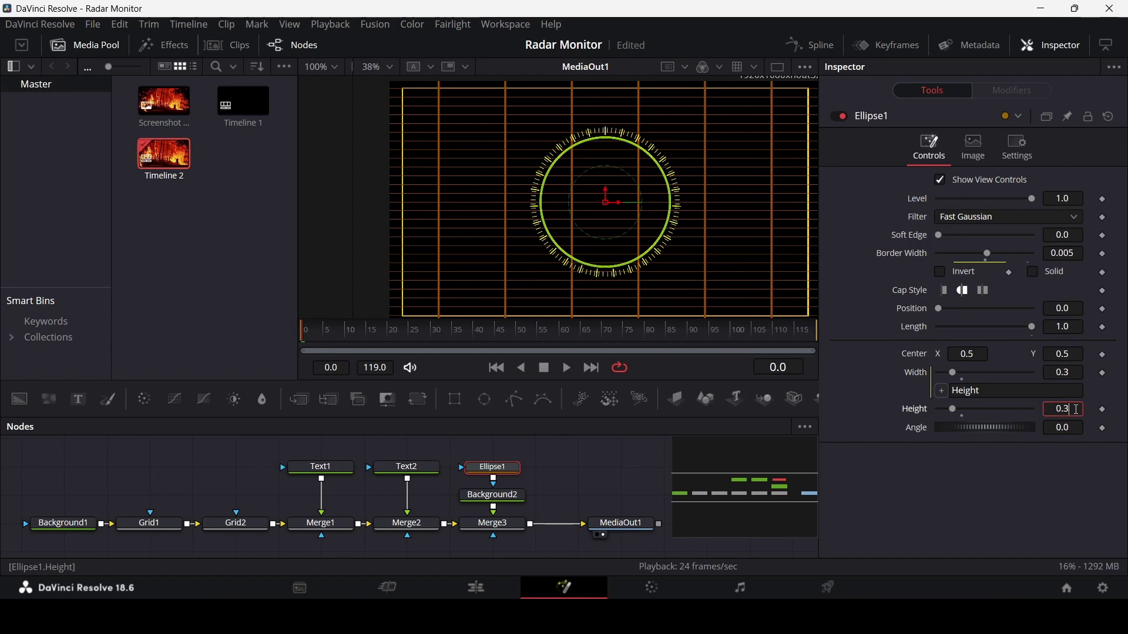
text(0.35)
key(Return)
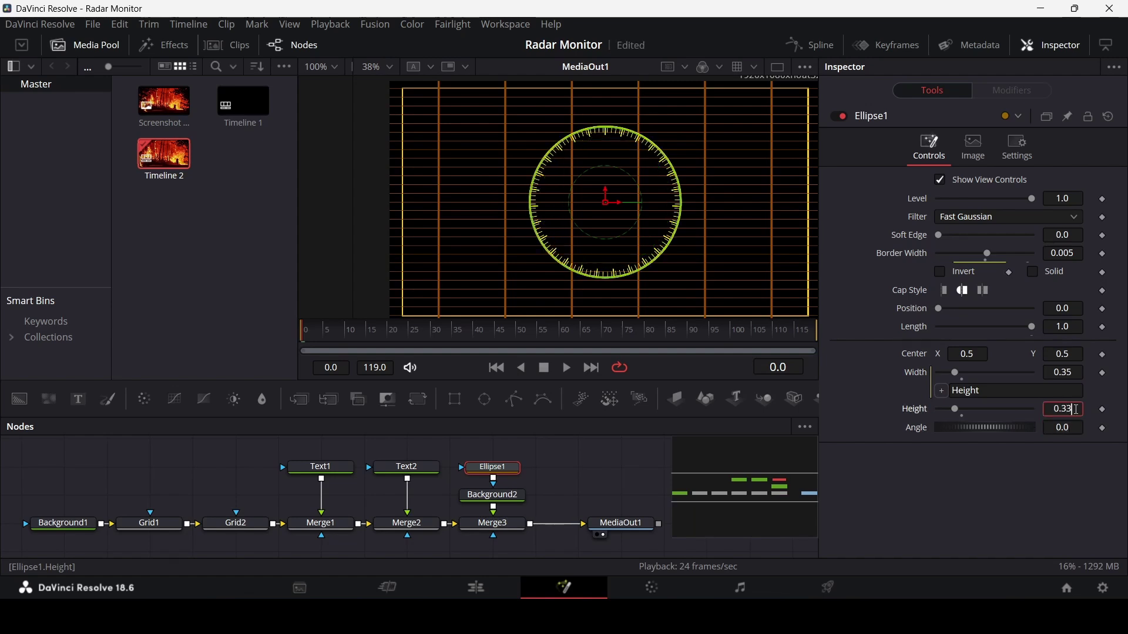
key(Tab)
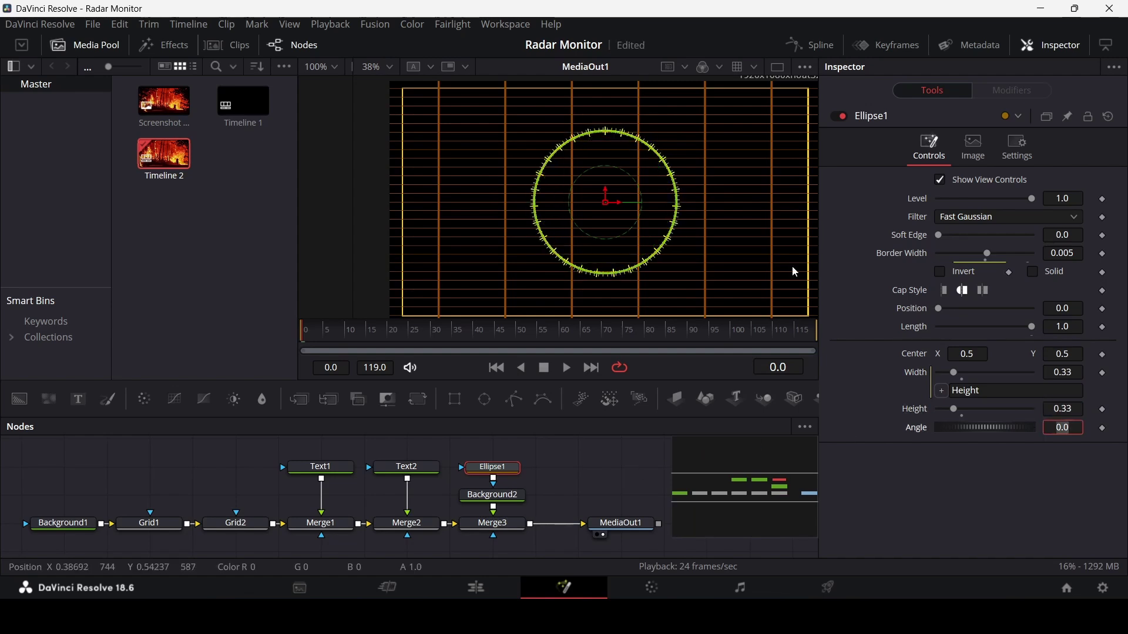
Reduce the Ellipse1 border width to 0.001.
click(1068, 253)
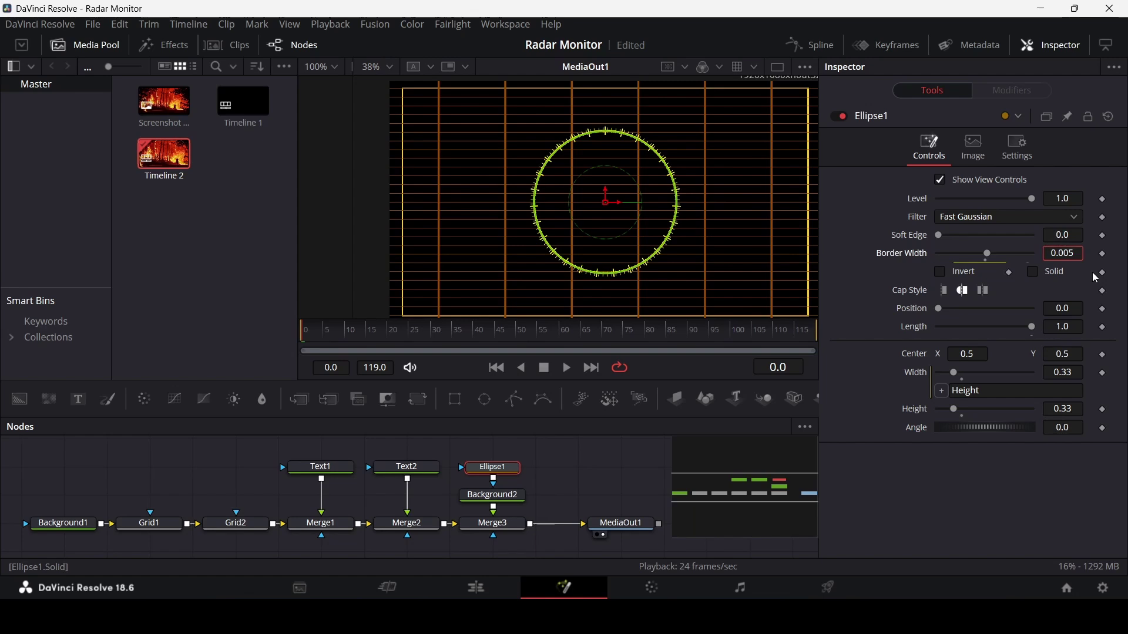
key(BackSpace)
text(1)
key(Tab)
Move MediaOut1 further along, add another Background node after Merge3, and set its type to Gradient.
drag(550, 543, 386, 530)
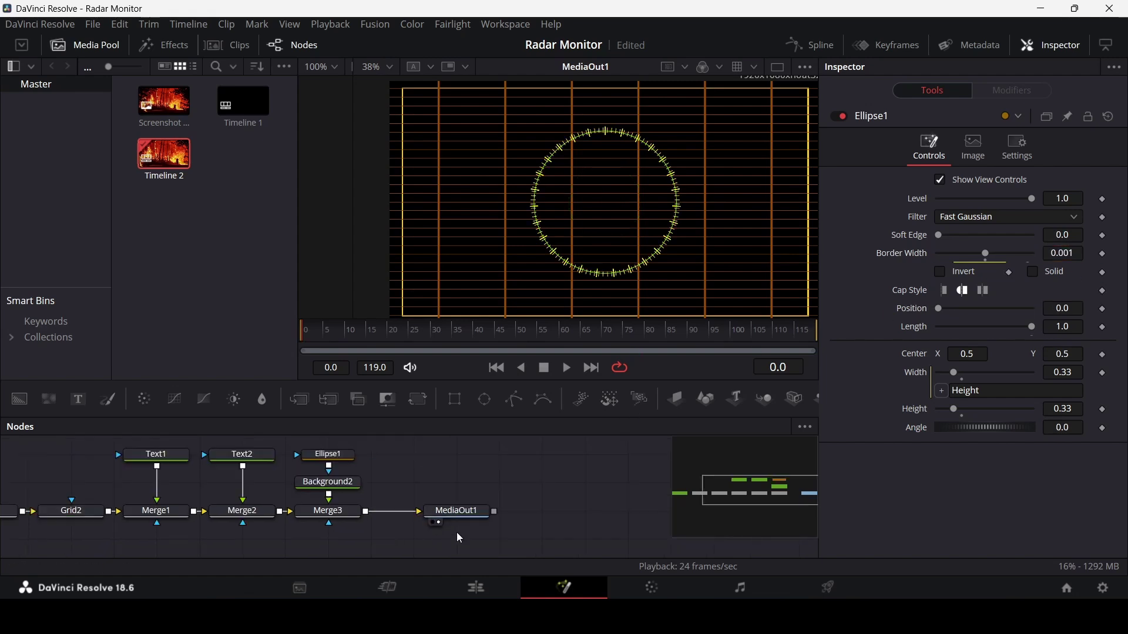
drag(470, 512, 594, 512)
scroll(458, 467, up, 2)
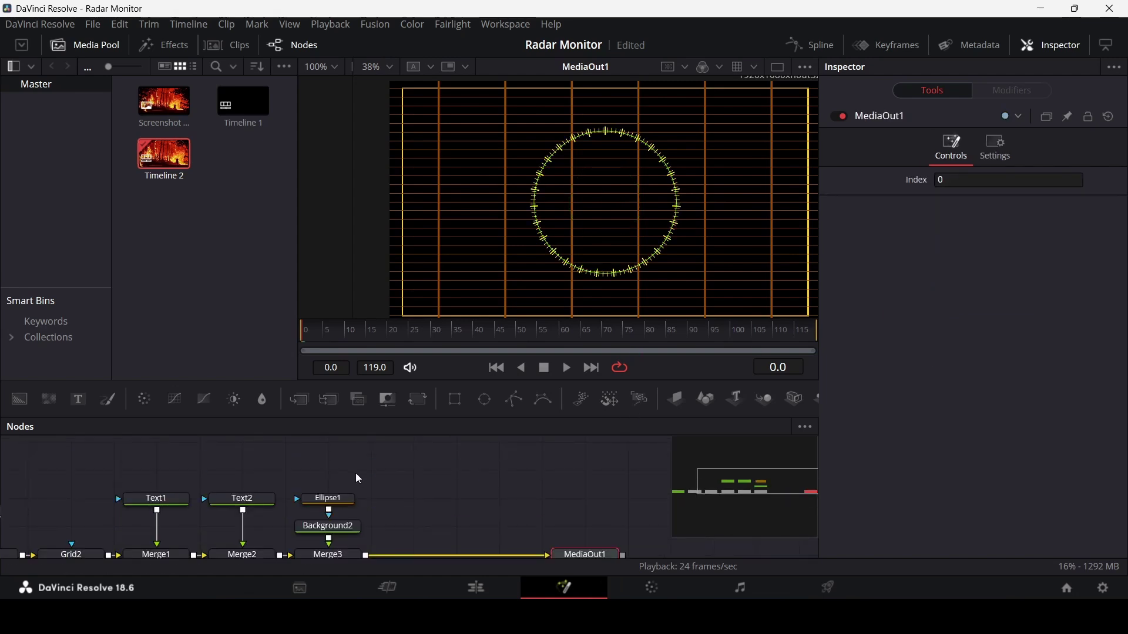
drag(20, 399, 432, 526)
scroll(430, 496, down, 2)
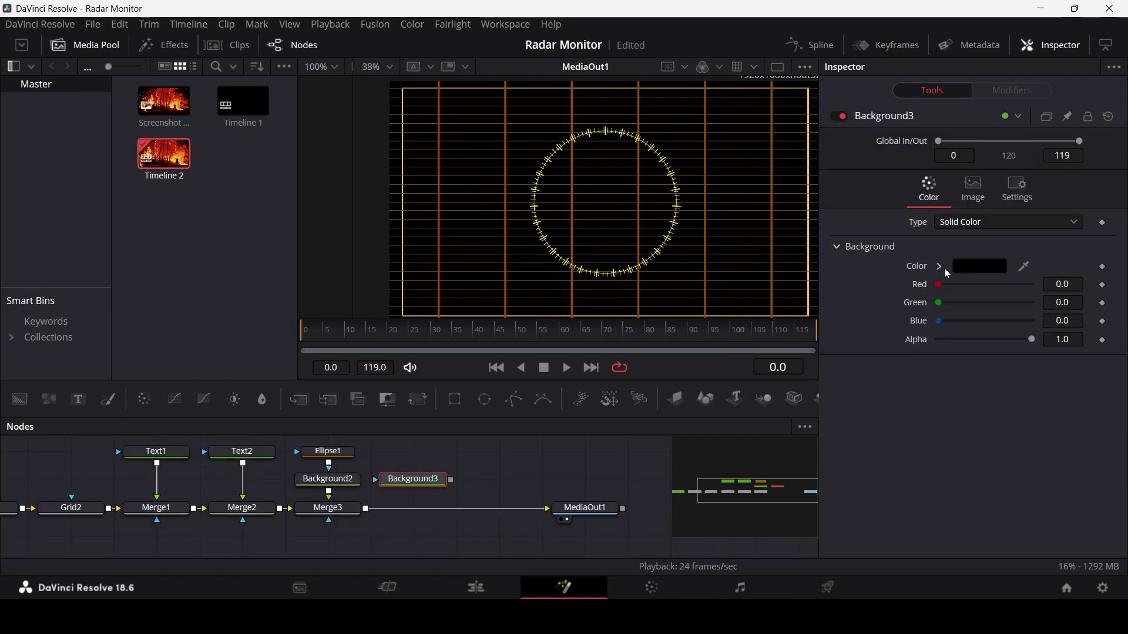
click(954, 226)
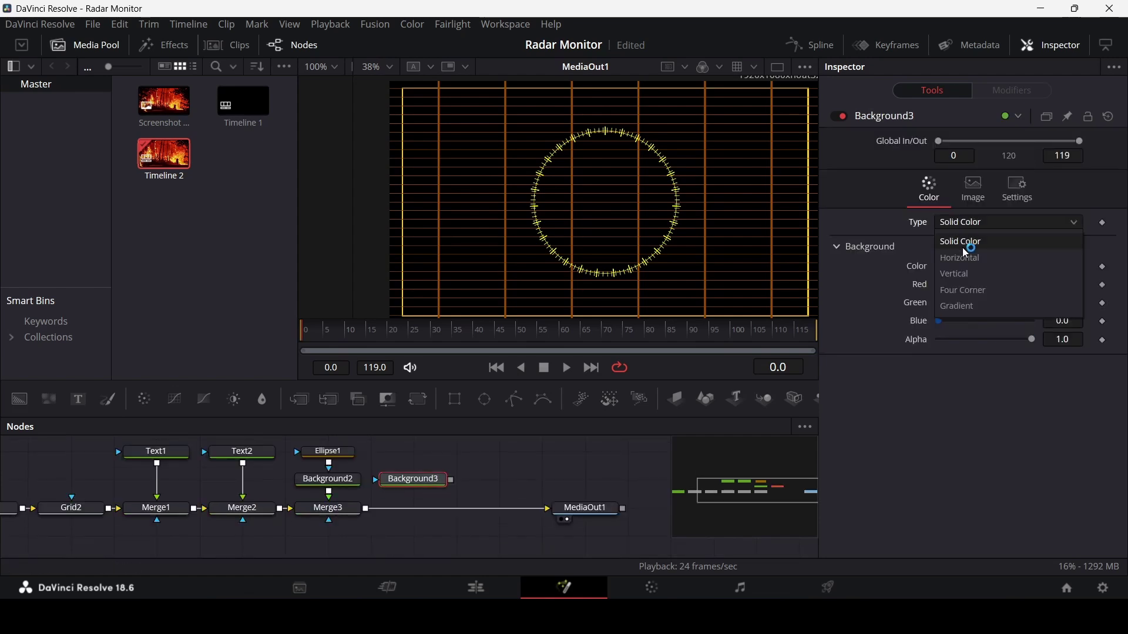
click(966, 306)
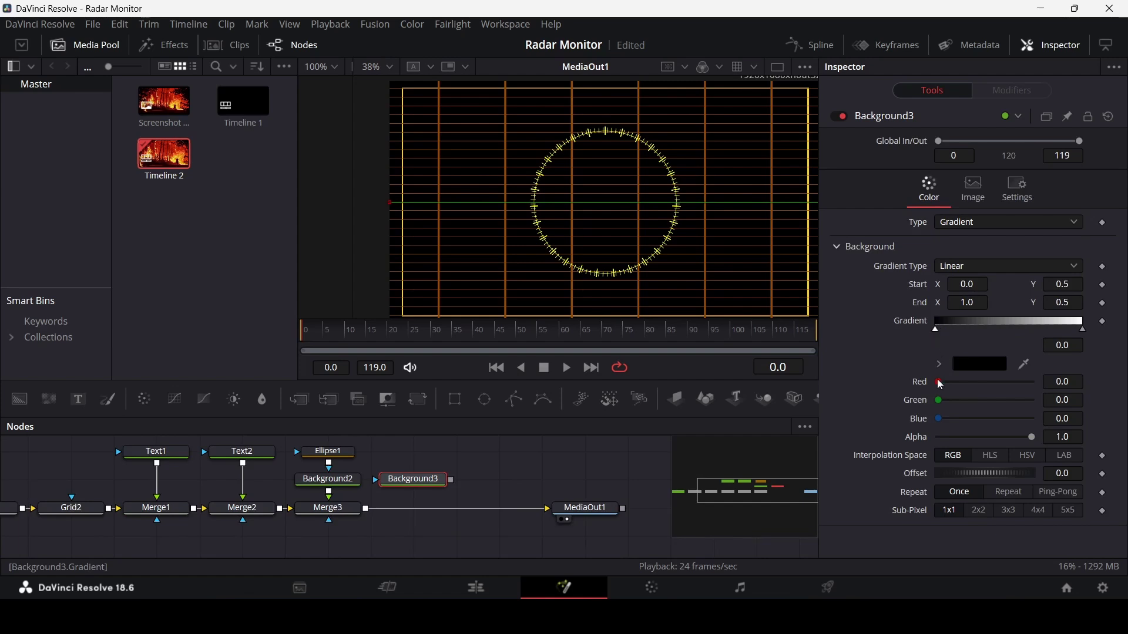
Colour Background3's gradient from red to orange (red 1.0, green 0.488, blue 0.0) and merge it after Merge3.
drag(939, 382, 1083, 389)
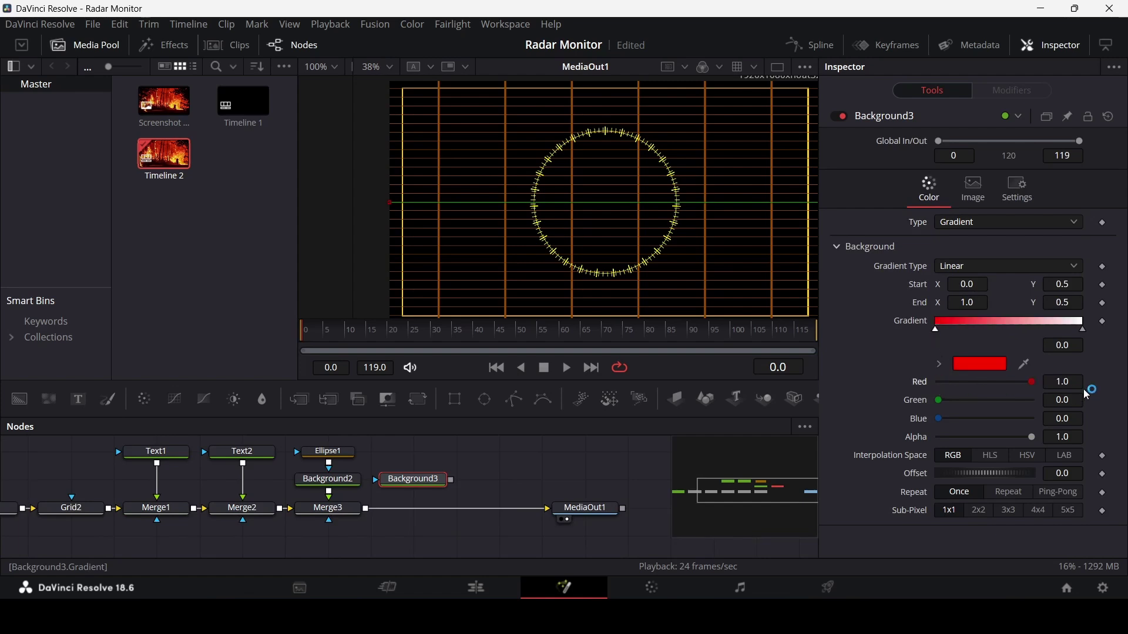
click(1084, 330)
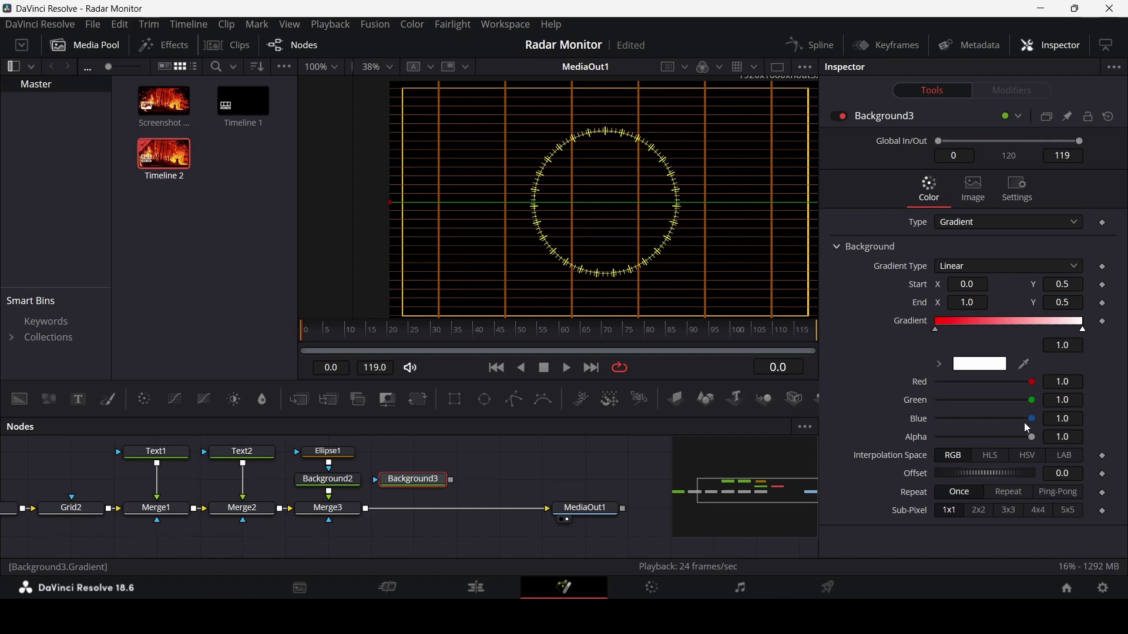
drag(1028, 422, 978, 407)
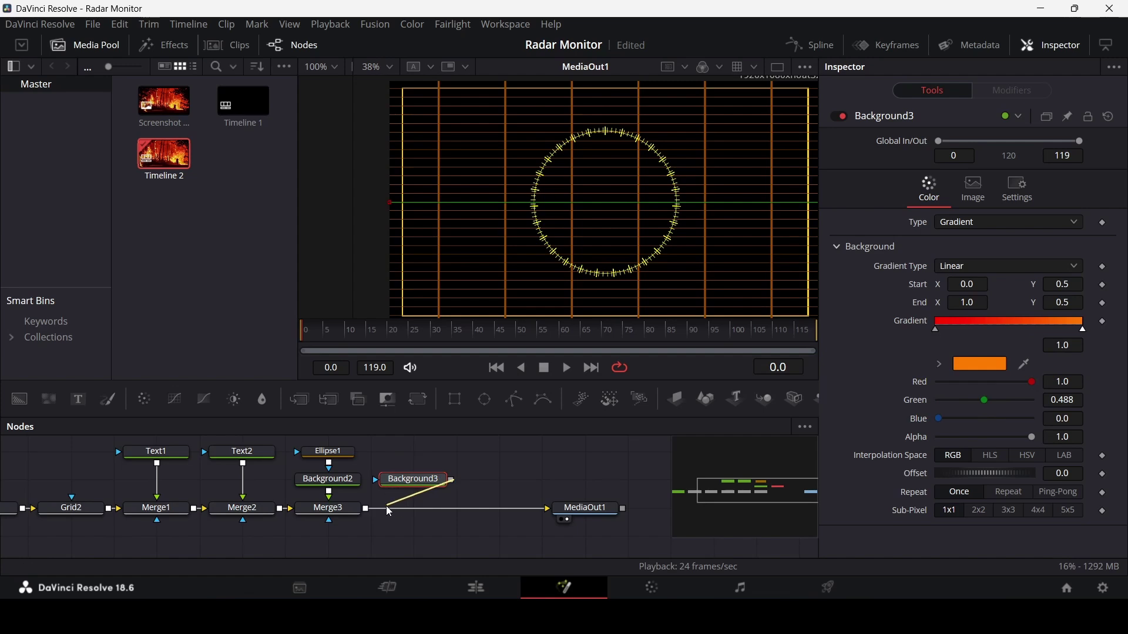
drag(386, 506, 362, 510)
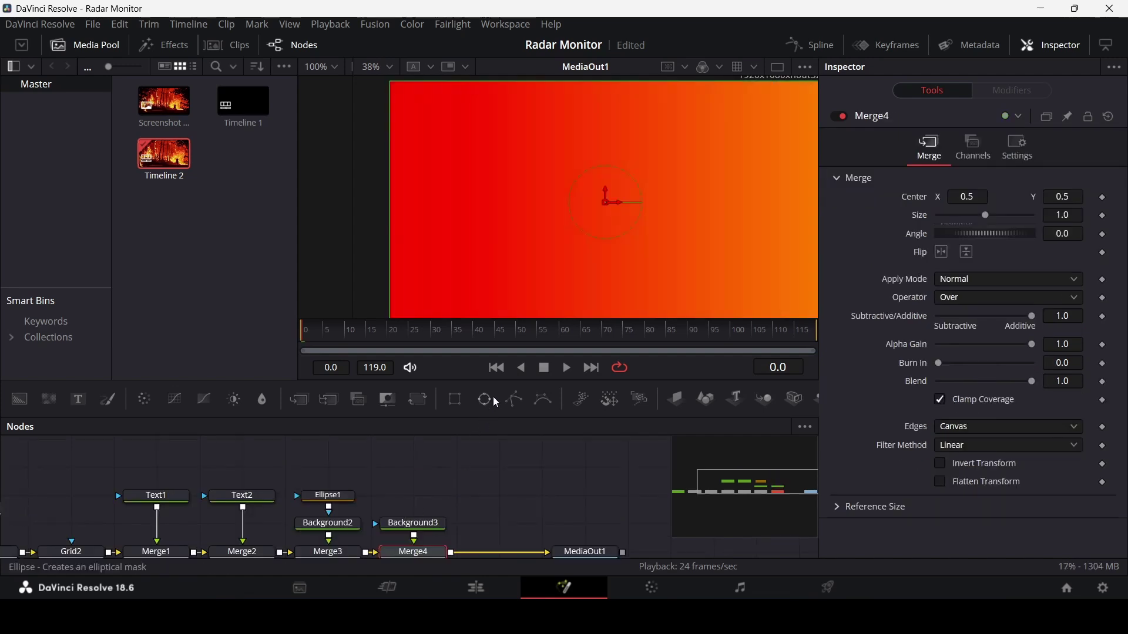
Add a second Ellipse mask, paste Ellipse1's settings onto it, and connect it to Background3.
drag(496, 403, 414, 497)
right_click(343, 499)
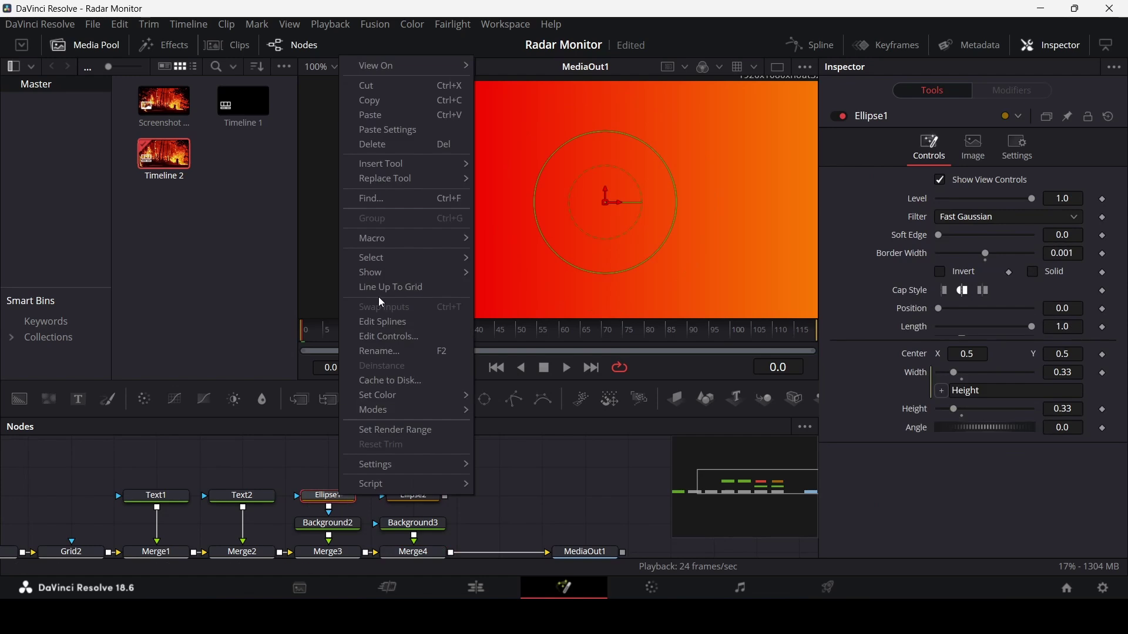
click(398, 100)
right_click(427, 499)
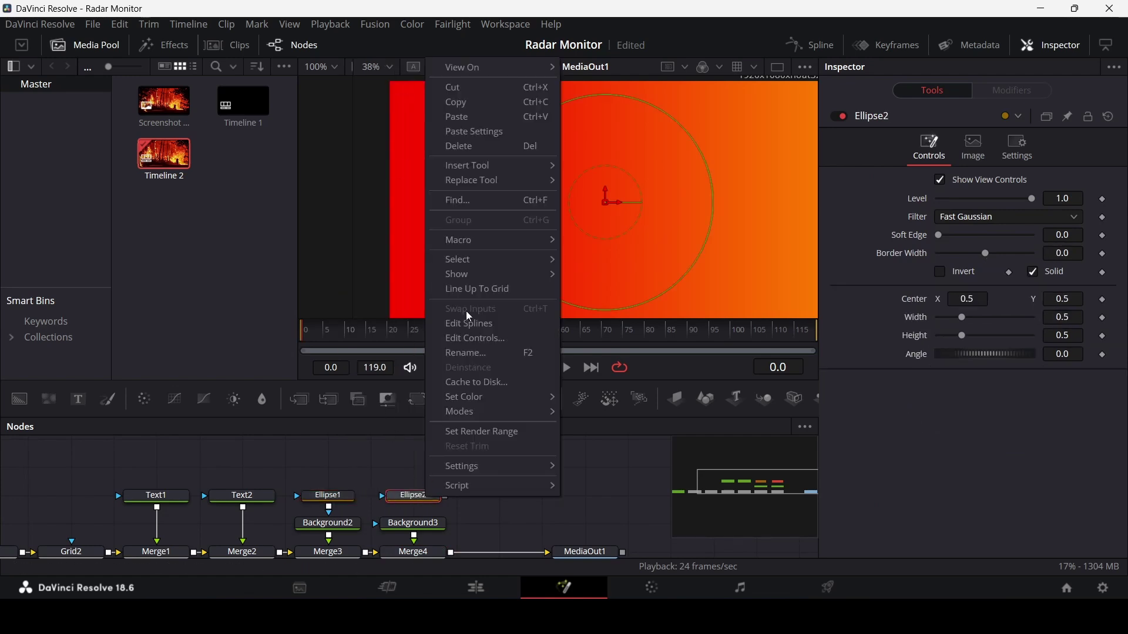
click(500, 133)
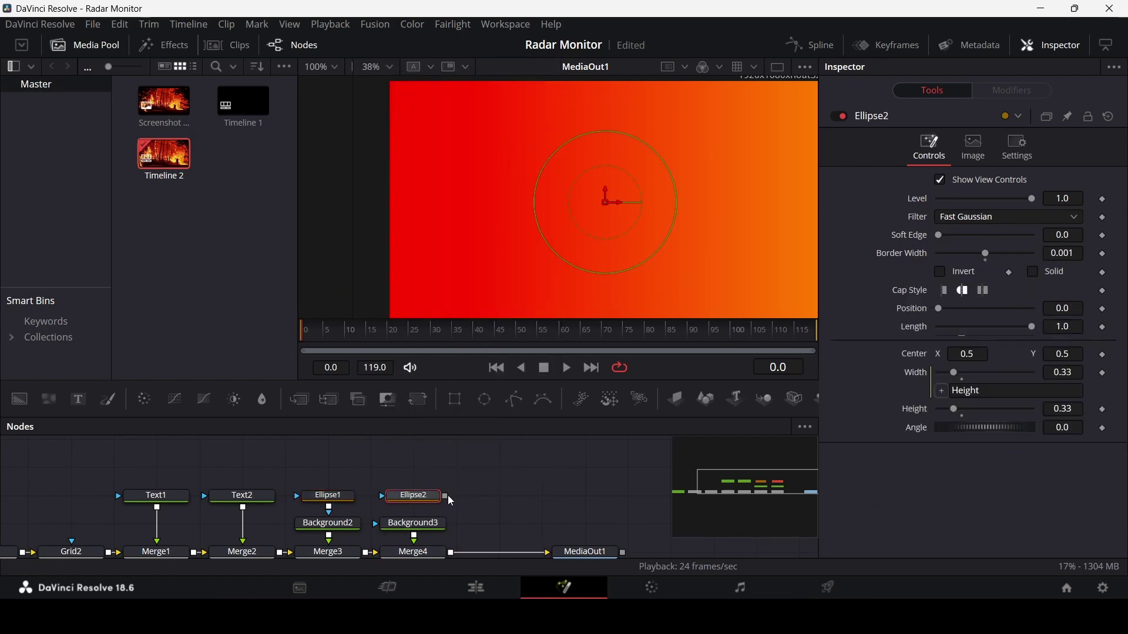
drag(446, 497, 433, 523)
scroll(447, 503, down, 1)
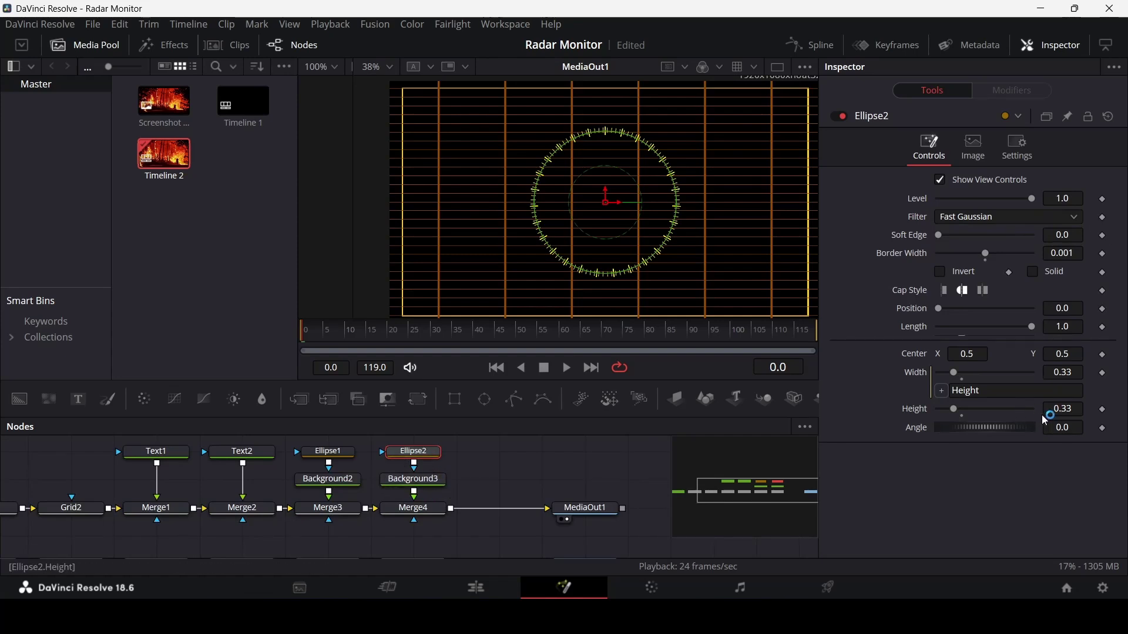
Set the linked width and height of Ellipse2 to 0.25.
click(1068, 409)
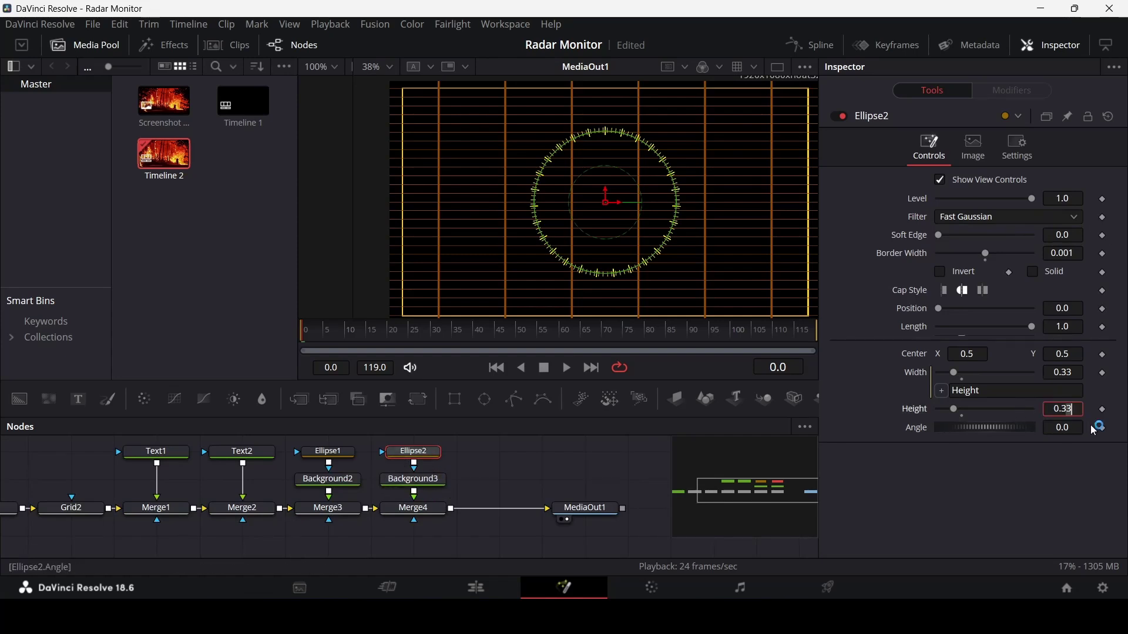
text(0.25)
key(Tab)
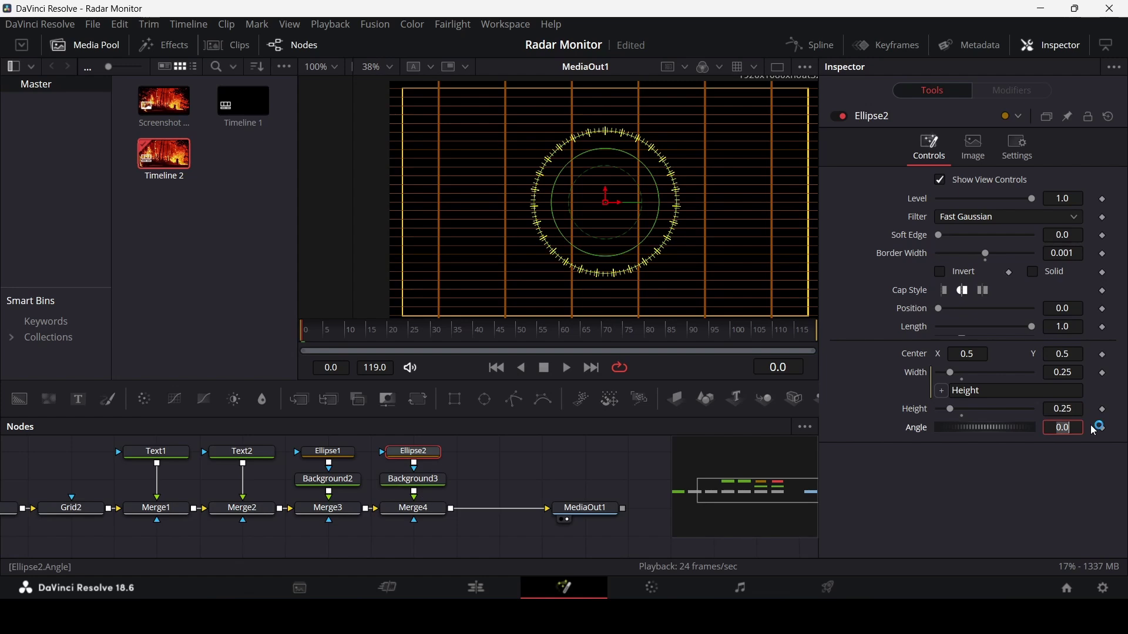
Add a third Ellipse mask feeding Ellipse2 and paste Ellipse1's settings onto it.
click(487, 464)
scroll(486, 464, up, 2)
drag(484, 400, 429, 497)
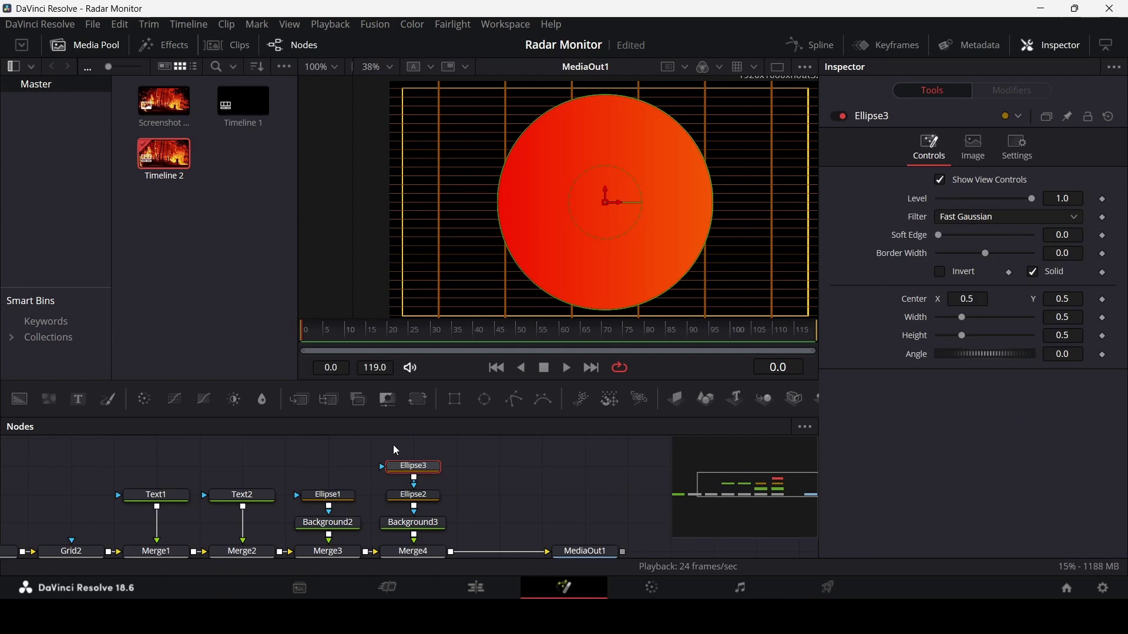
right_click(410, 467)
click(497, 95)
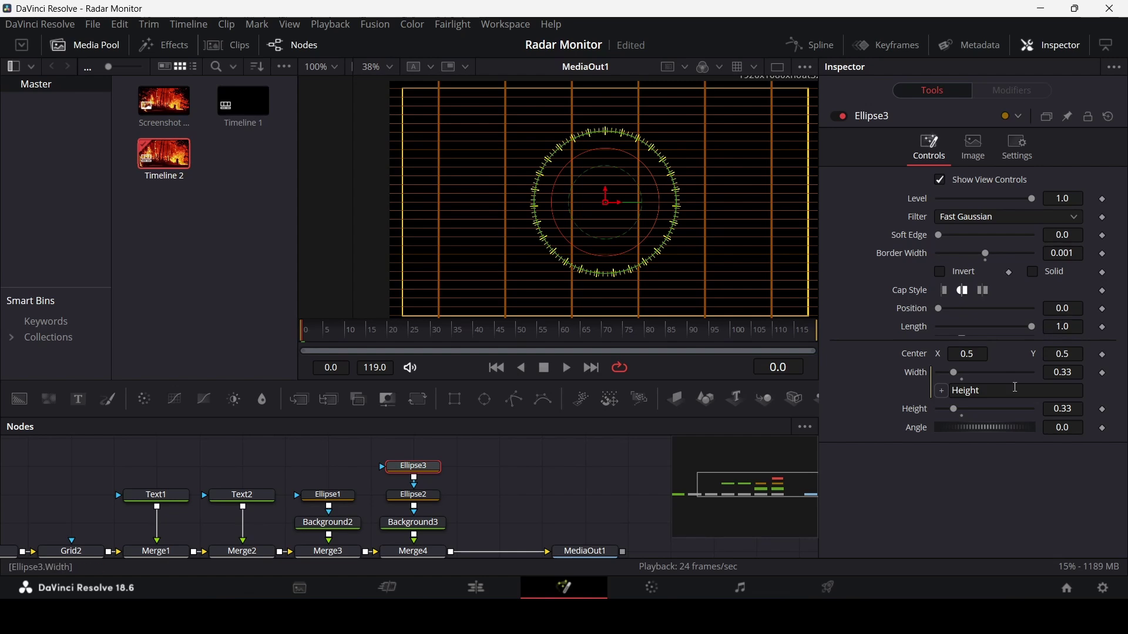
Set the linked width and height of Ellipse3 to 0.25.
key(BackSpace)
key(Tab)
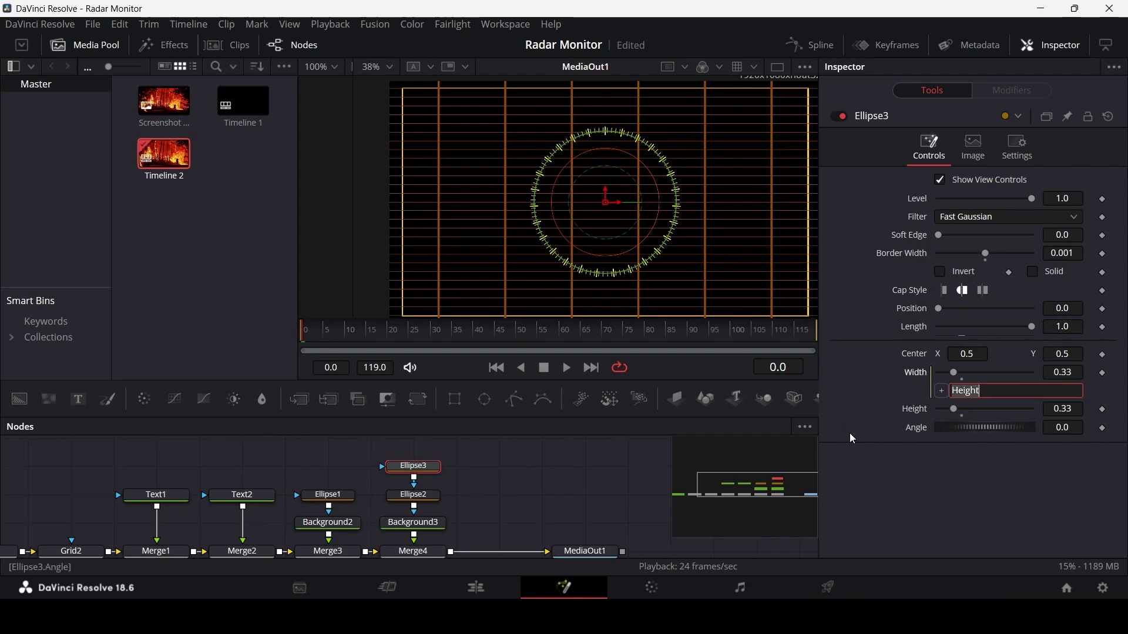
click(1073, 410)
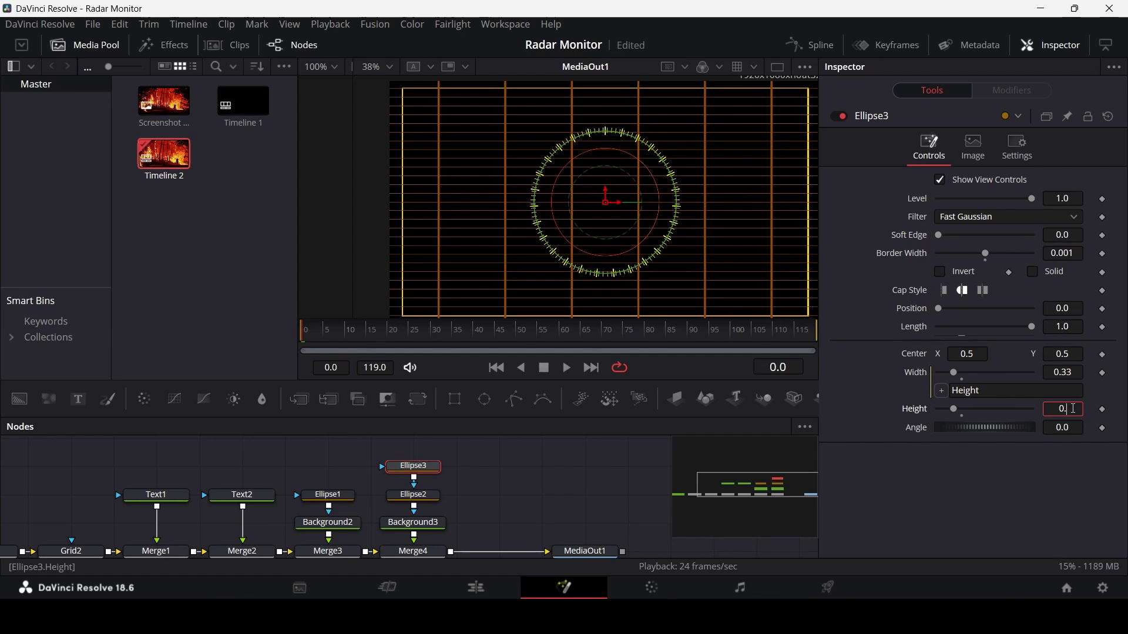
text(0.25)
key(Return)
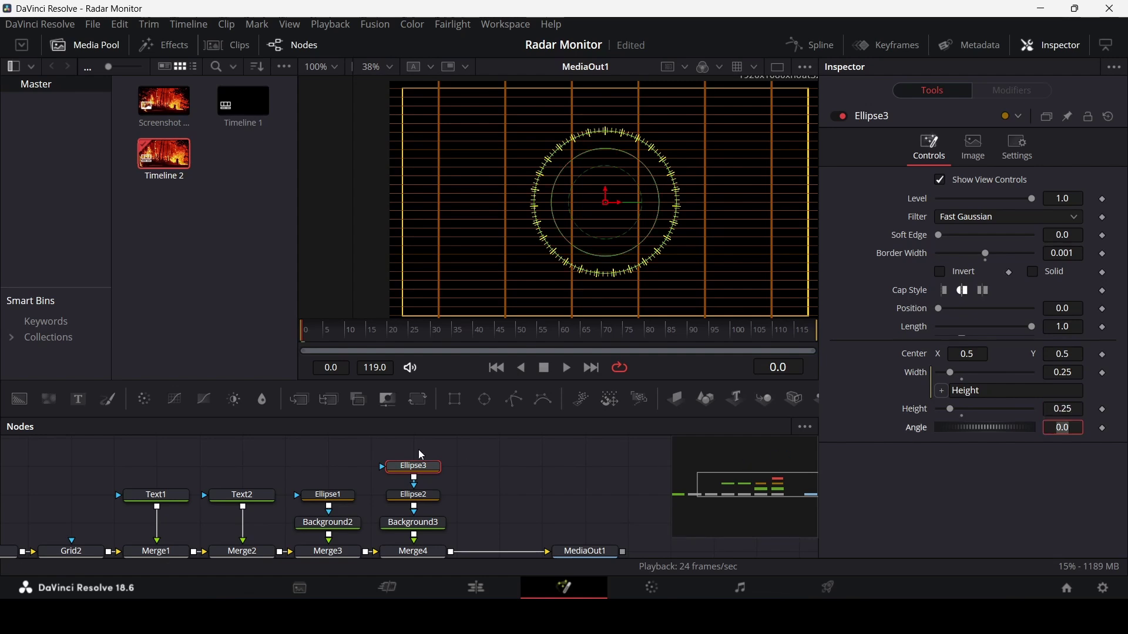
Add a fourth Ellipse mask above Ellipse3, paste Ellipse1's settings onto it, and connect it to Ellipse3.
scroll(496, 505, up, 2)
scroll(497, 506, up, 2)
drag(485, 402, 417, 527)
right_click(417, 527)
click(473, 165)
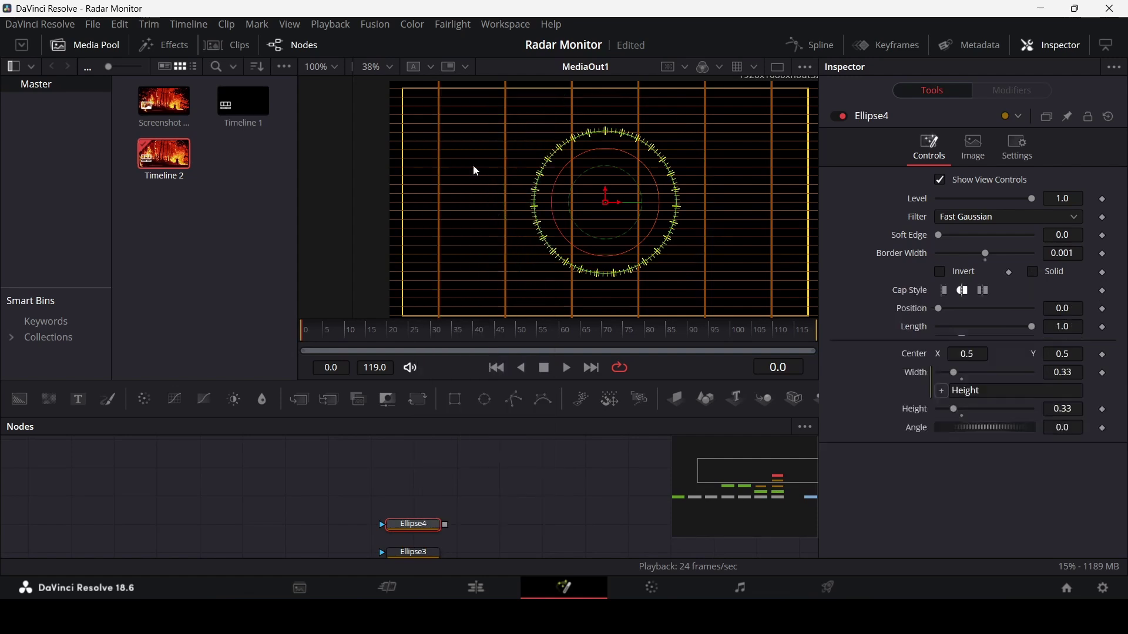
scroll(452, 451, down, 2)
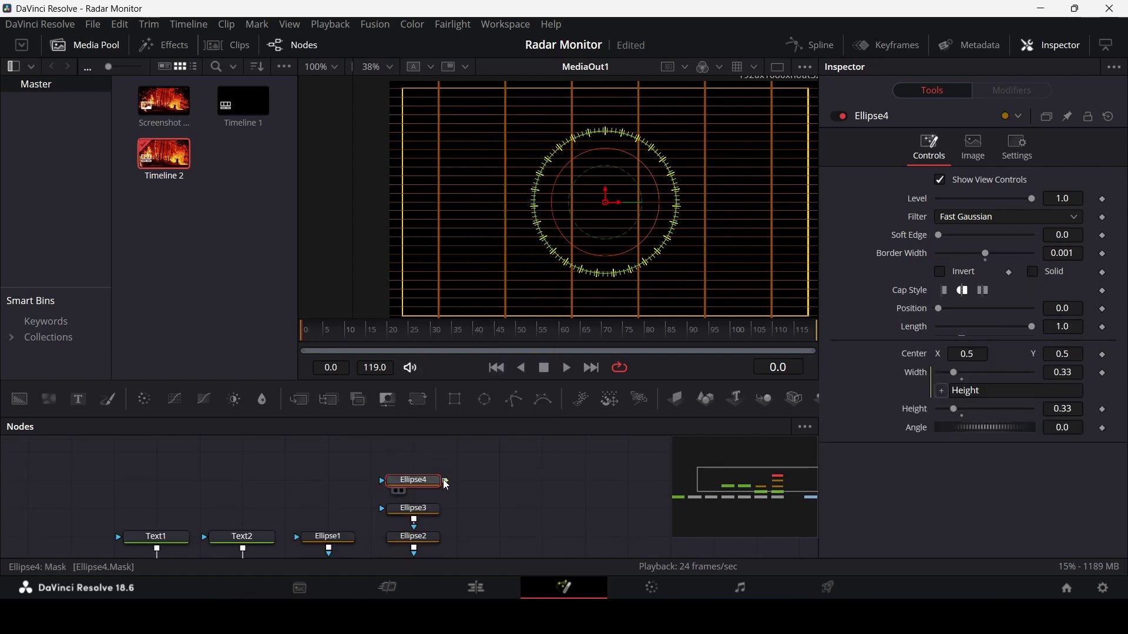
drag(446, 481, 431, 516)
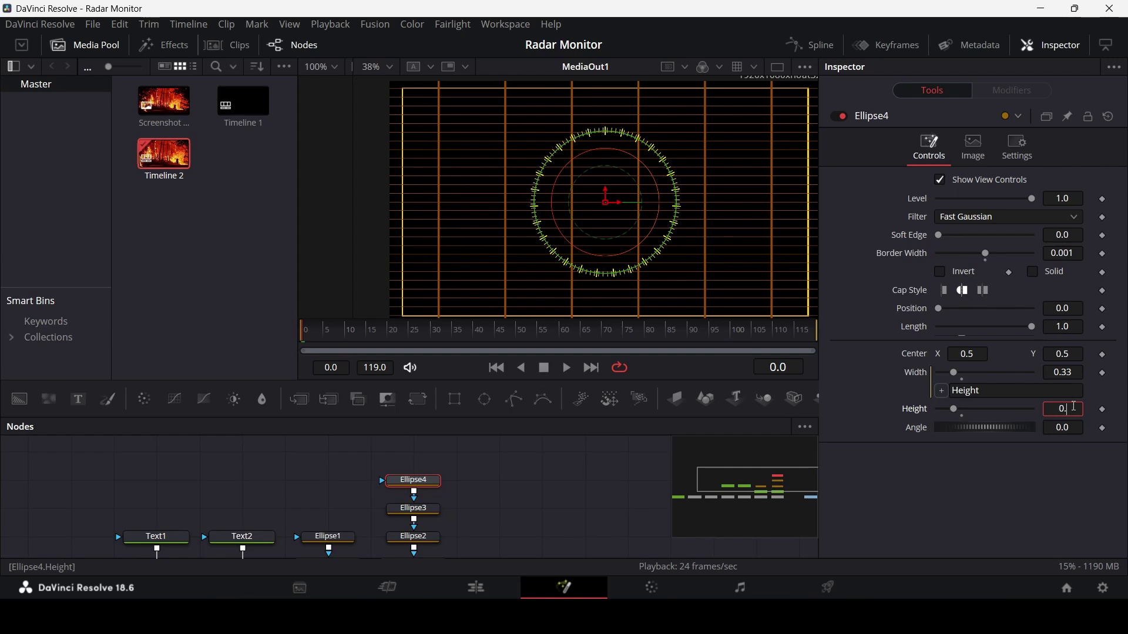
Set the linked width and height of Ellipse4 to 0.2.
click(1075, 406)
text(0.2)
key(Tab)
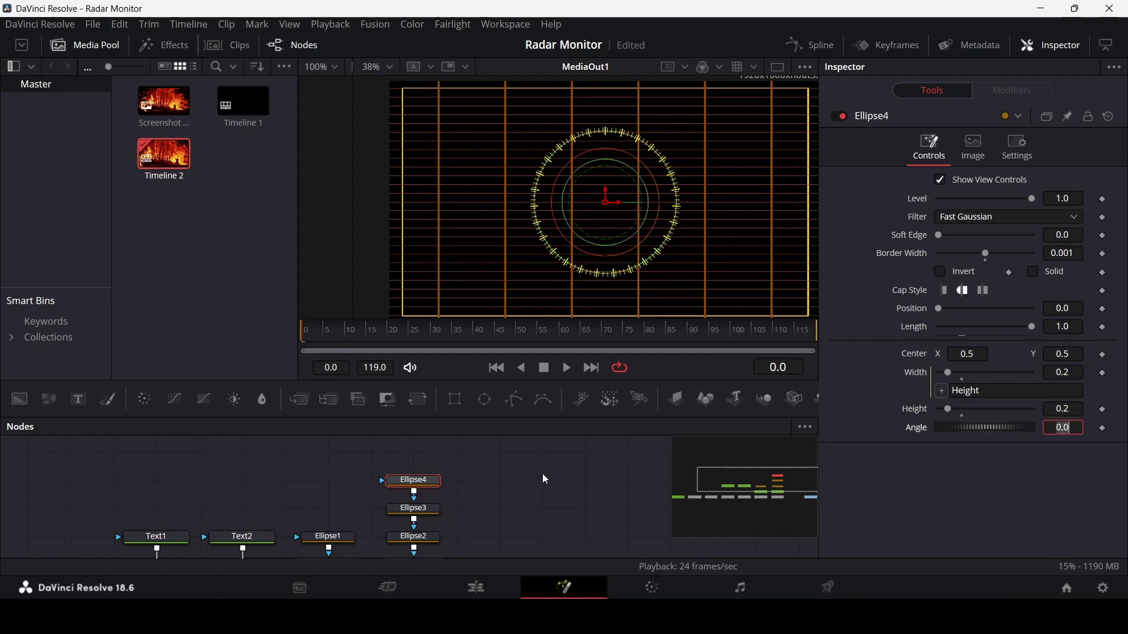
Add a fifth Ellipse mask feeding Ellipse4 and paste Ellipse1's settings onto it without replacing the node.
click(545, 479)
scroll(546, 493, up, 2)
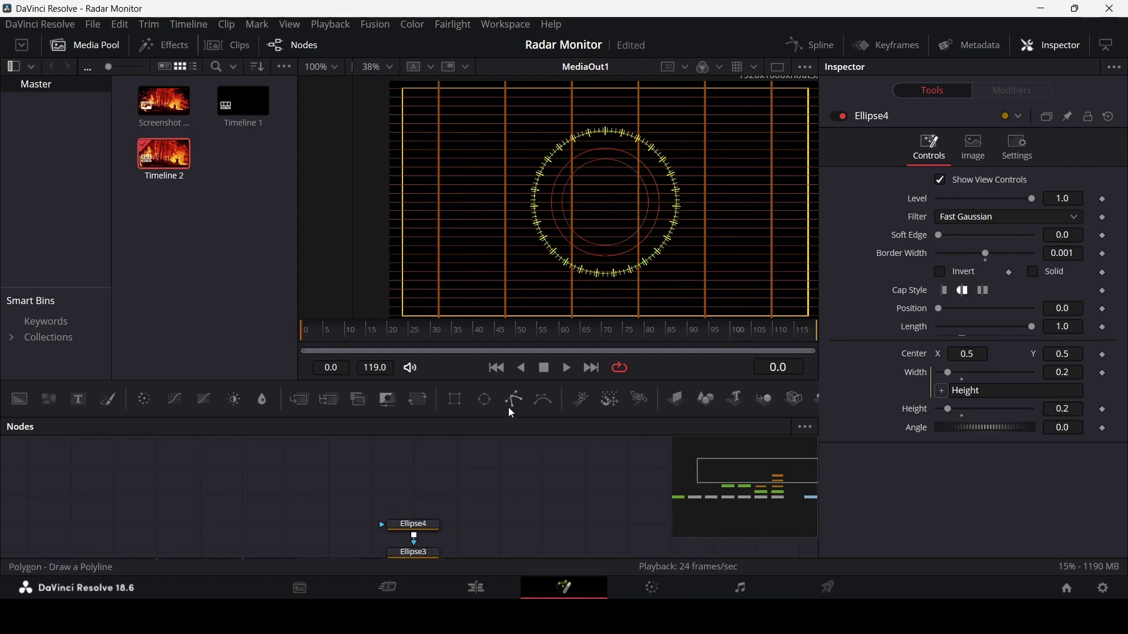
drag(485, 400, 420, 526)
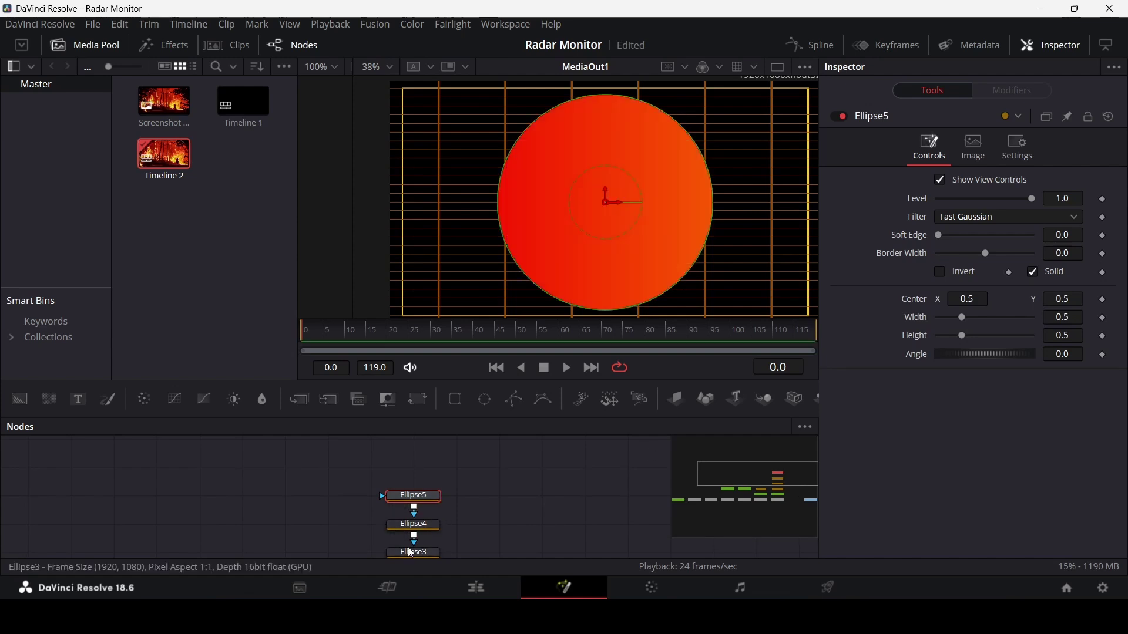
right_click(415, 496)
click(488, 119)
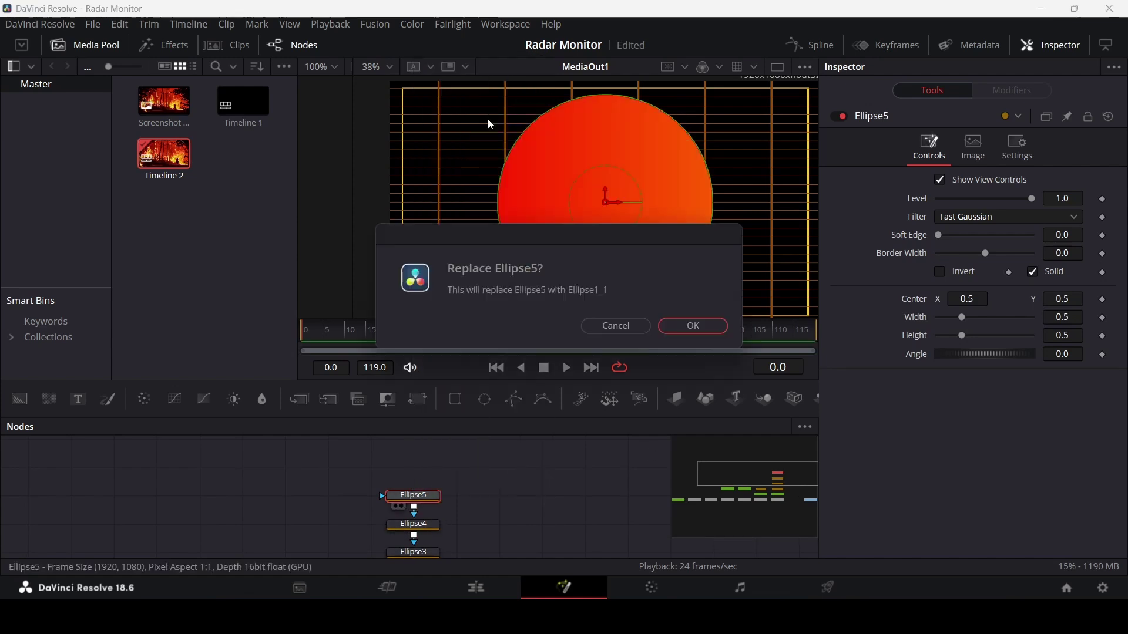
click(616, 326)
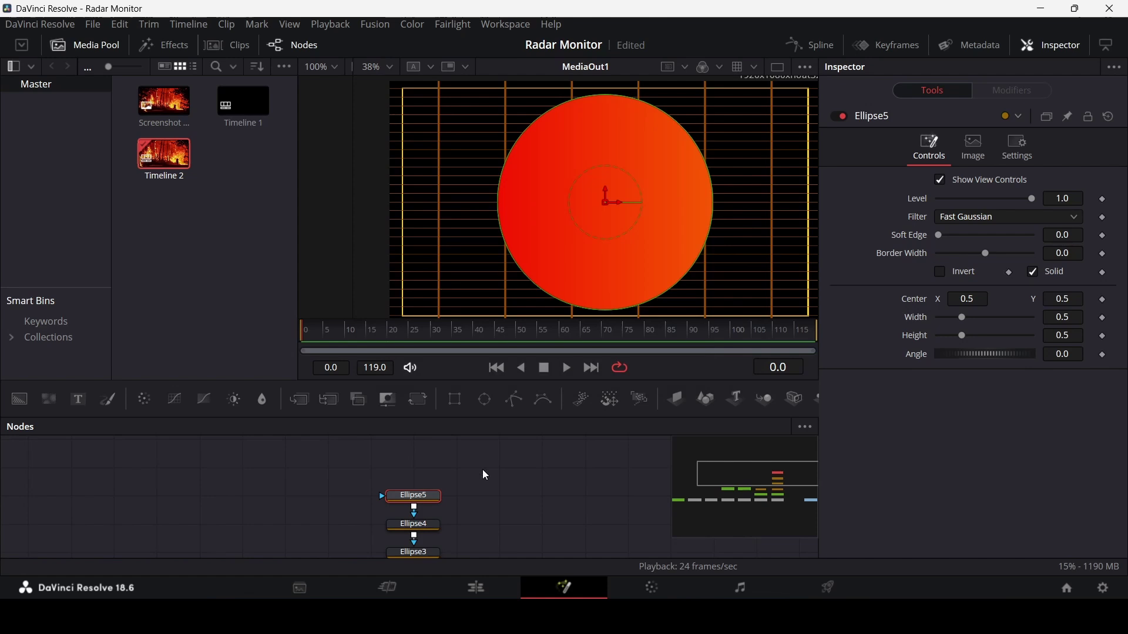
right_click(433, 511)
click(470, 151)
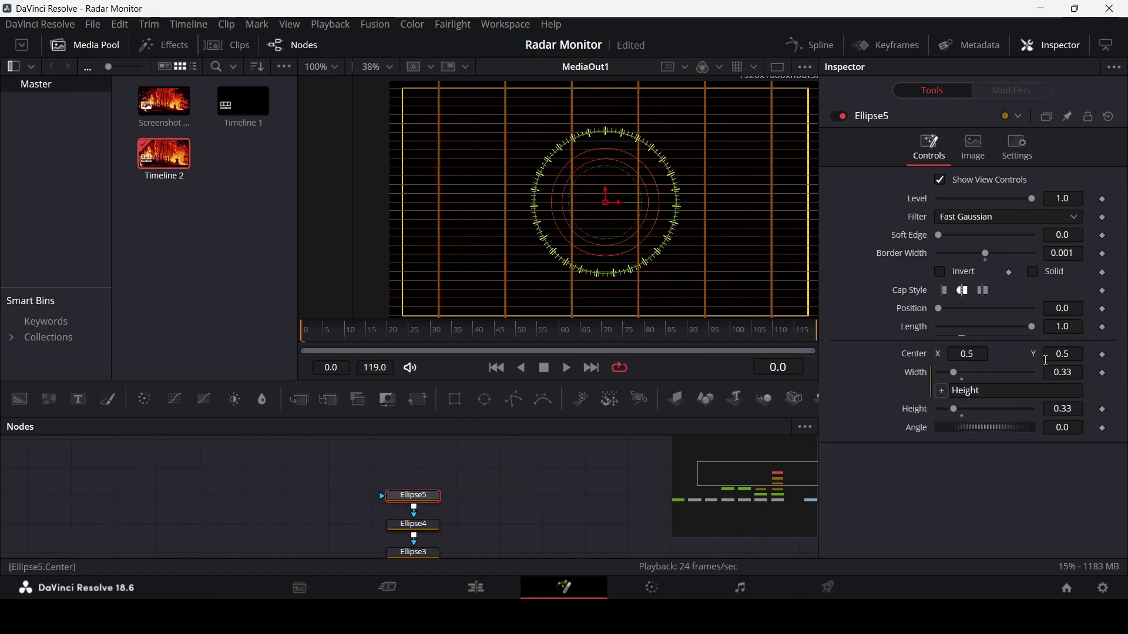
Set the linked width and height of Ellipse5 to 0.15.
click(1082, 409)
text(15)
key(Tab)
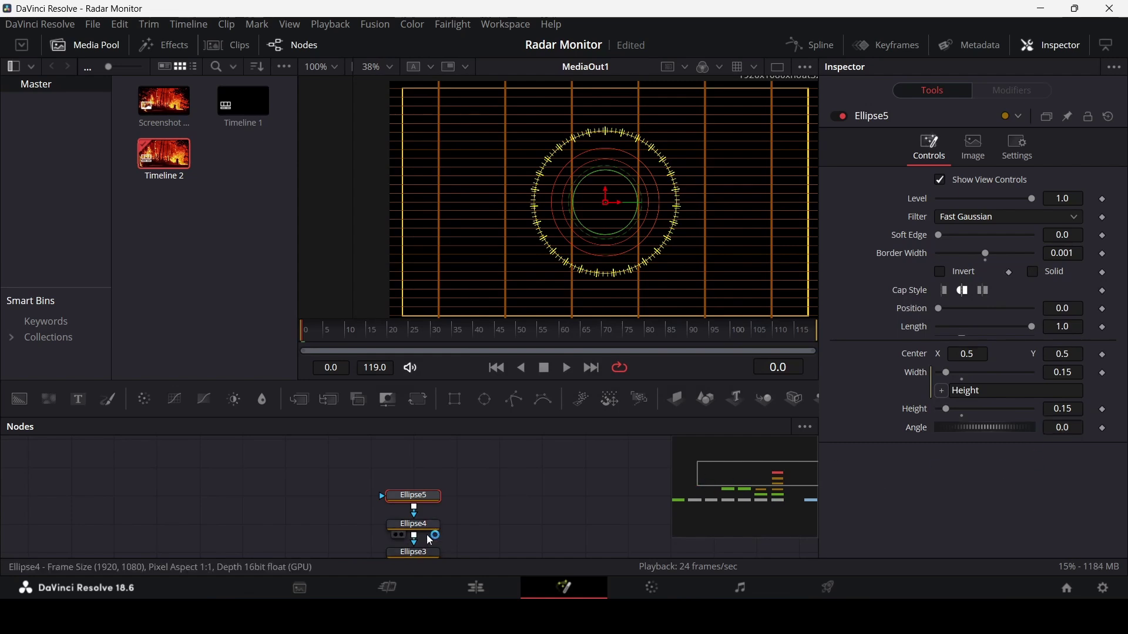
Set the linked width and height of Ellipse4 to 0.15.
click(429, 532)
click(433, 496)
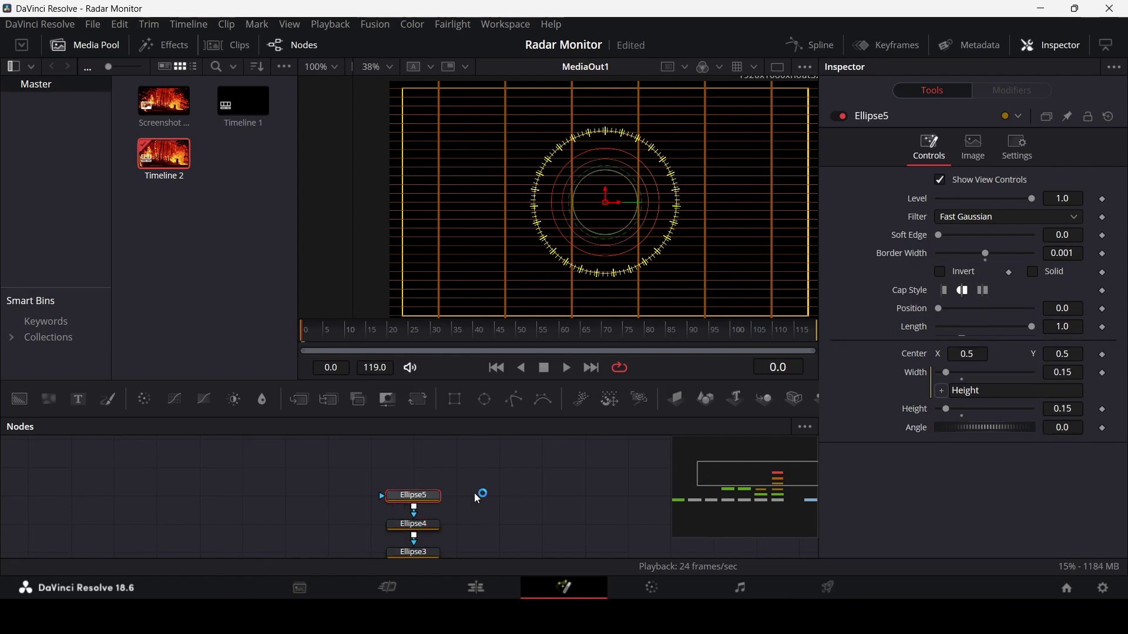
scroll(489, 489, down, 2)
click(433, 488)
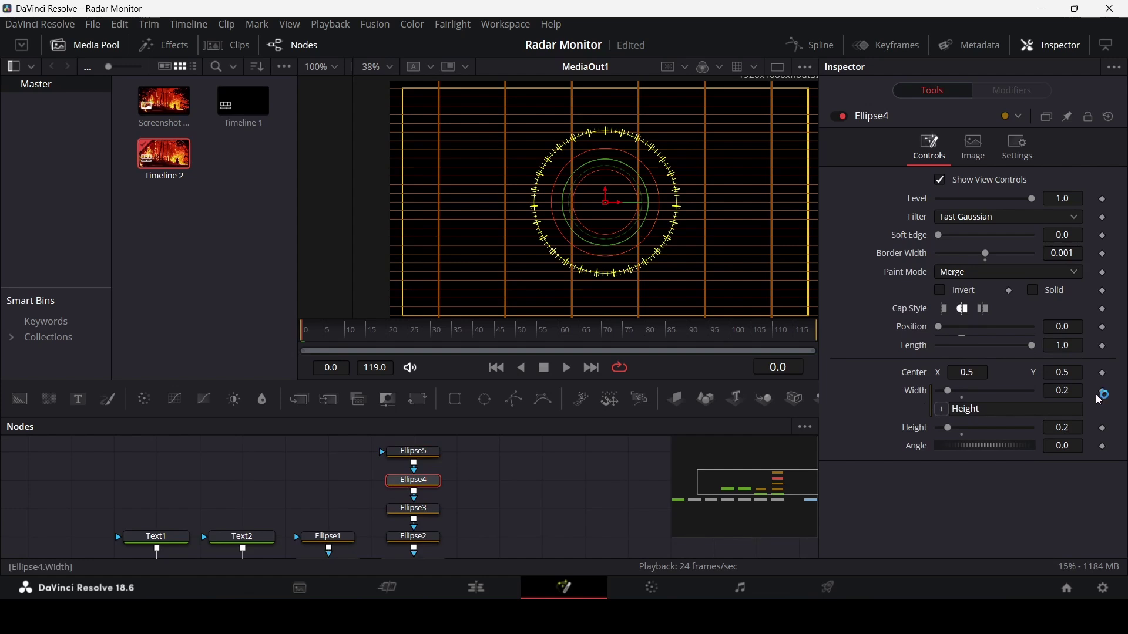
drag(1068, 430, 1073, 430)
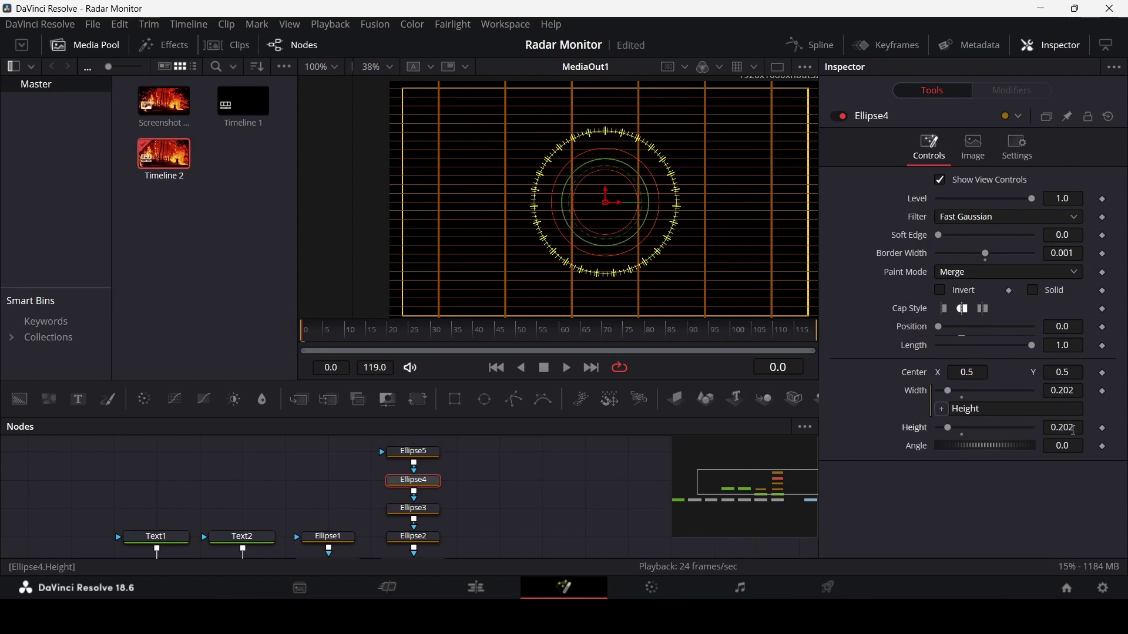
text(15)
key(Return)
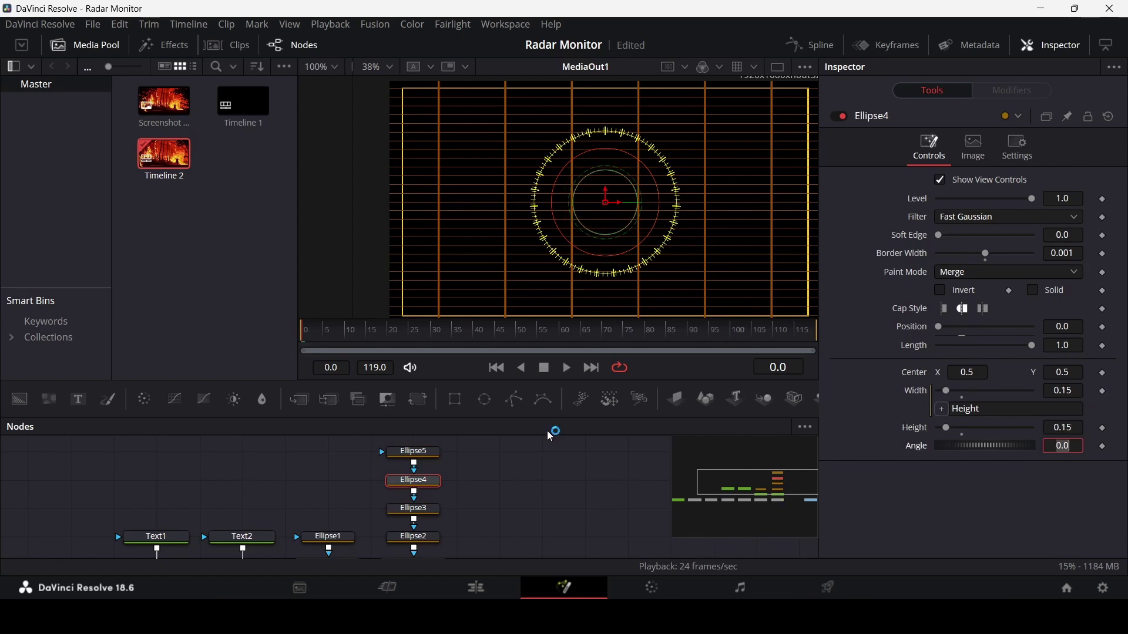
Set the linked width and height of Ellipse5 to 0.1.
click(415, 452)
click(1077, 410)
key(BackSpace)
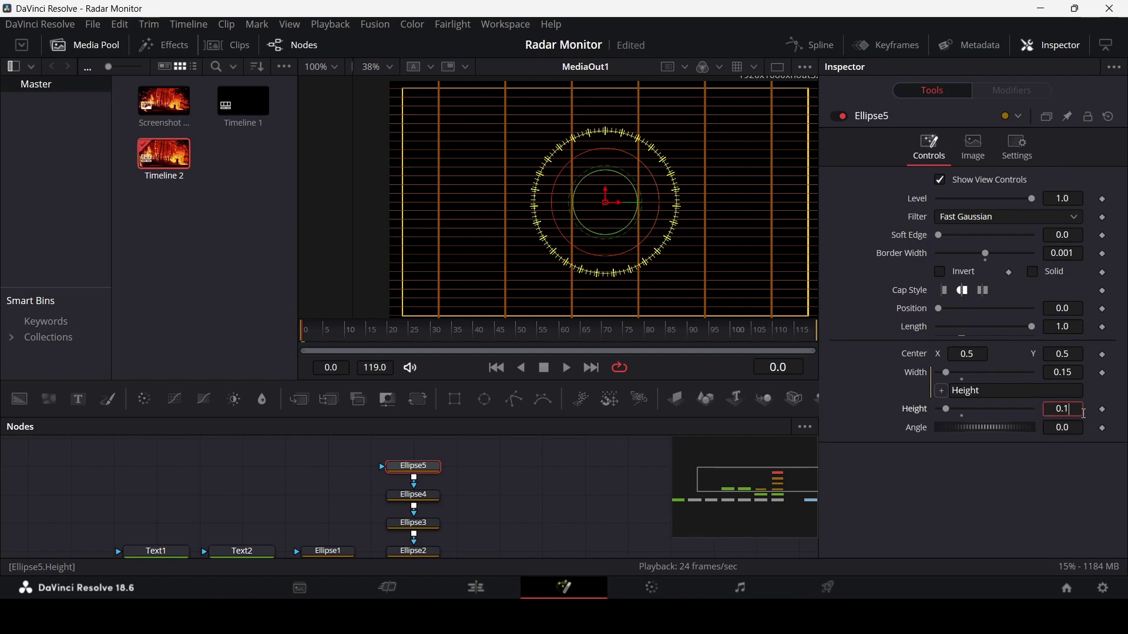
key(Tab)
click(546, 508)
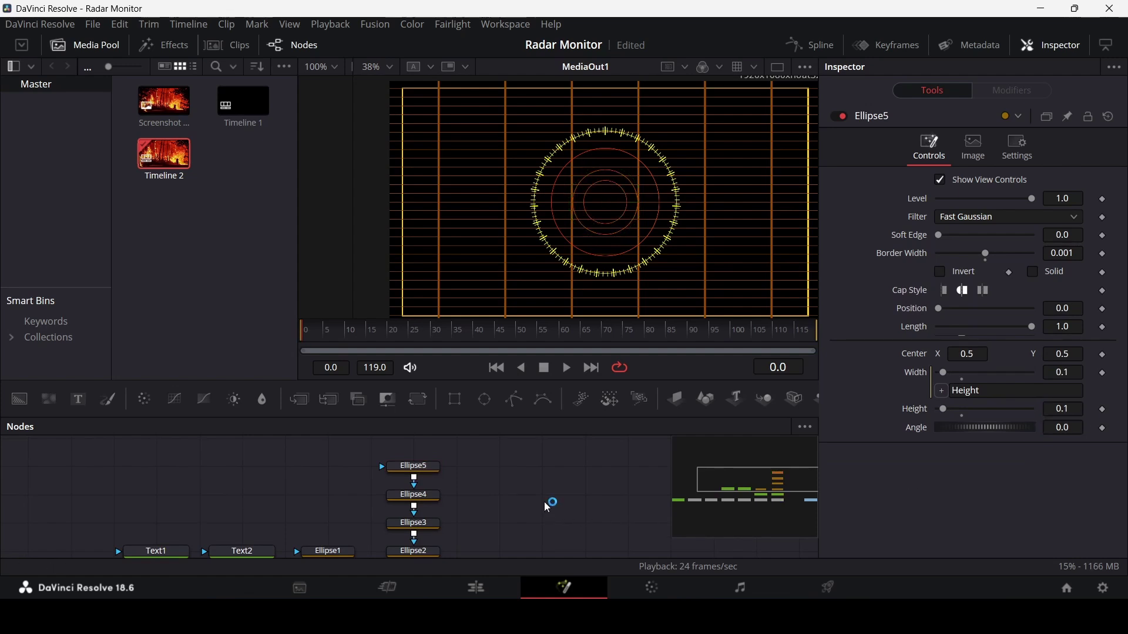
Add a FastNoise node below Merge4, connect it as Merge4's effect mask, and check the rings' uneven fade.
scroll(544, 502, down, 3)
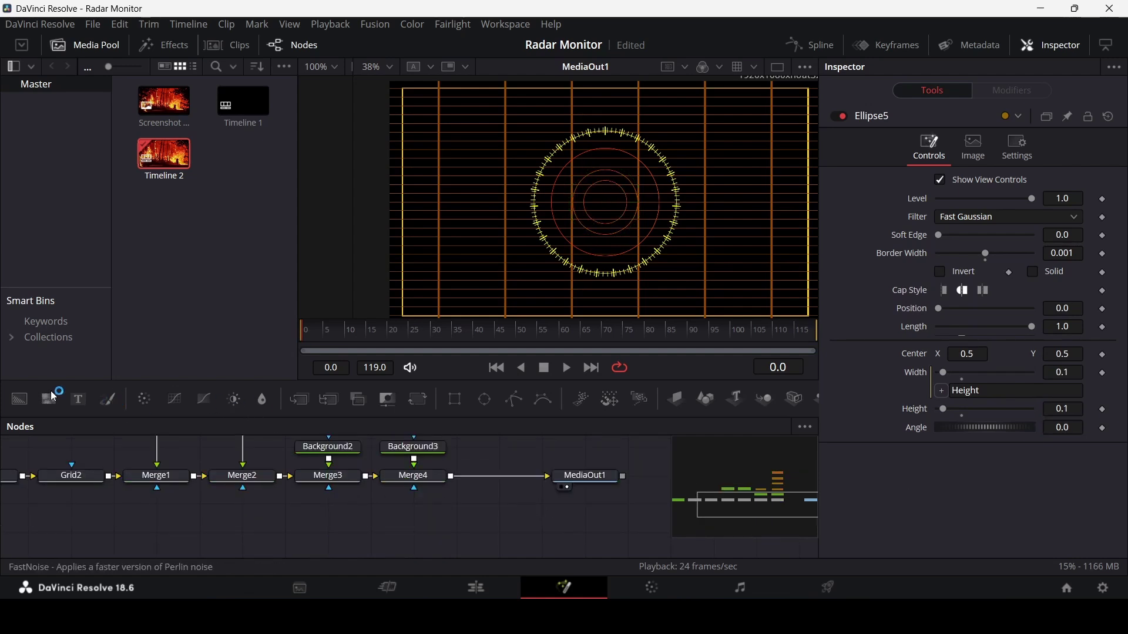
drag(53, 397, 401, 506)
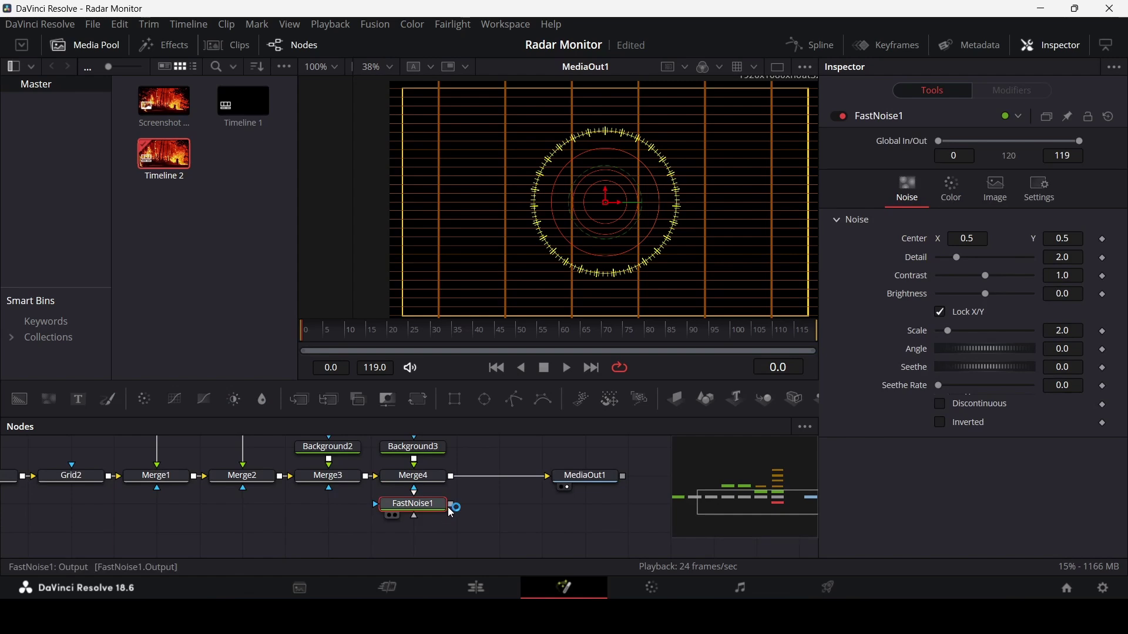
click(492, 517)
scroll(588, 242, up, 2)
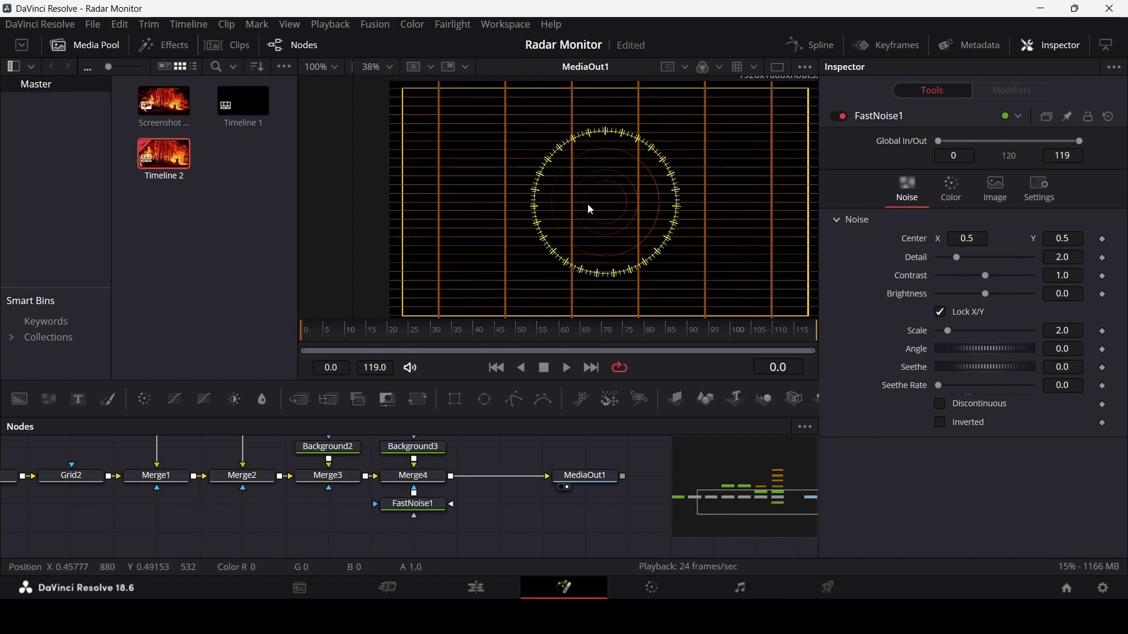
scroll(591, 209, up, 4)
scroll(605, 209, down, 2)
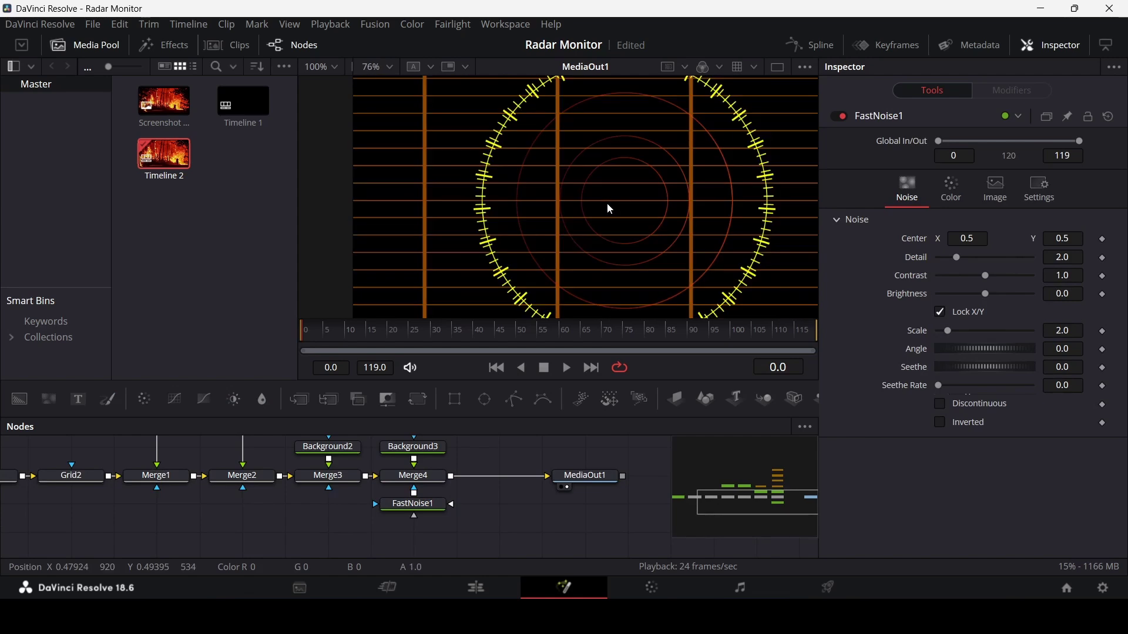
scroll(610, 209, down, 2)
scroll(540, 473, up, 2)
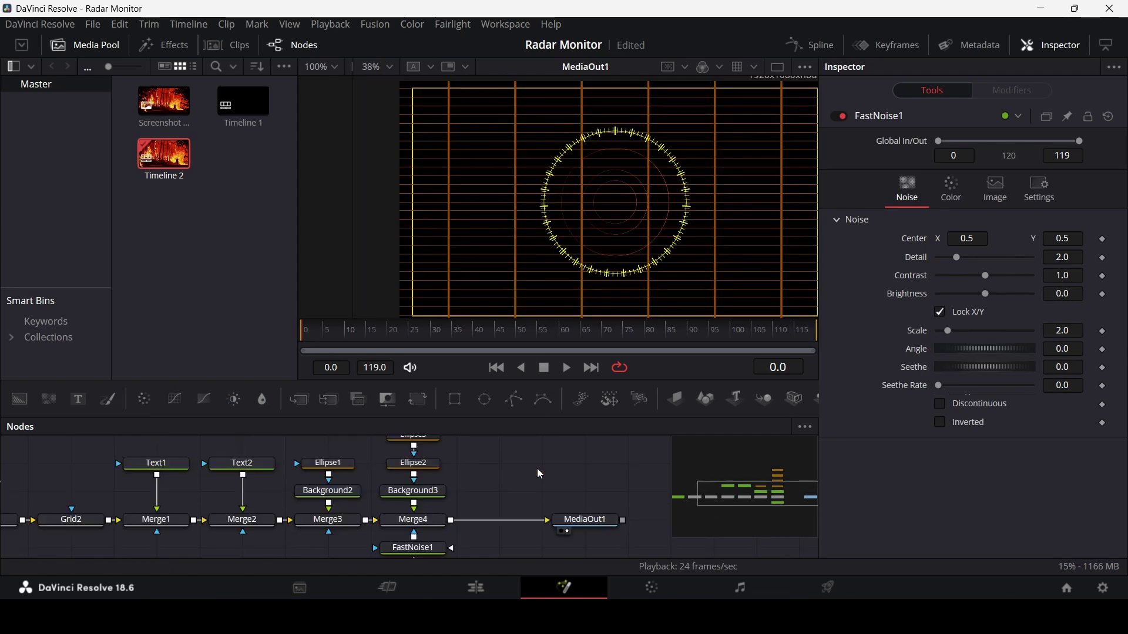
Add a solid yellow Background node beside Background3 (red 1.0, green 1.0, blue 0.0) and move MediaOut1 further along.
drag(19, 399, 502, 492)
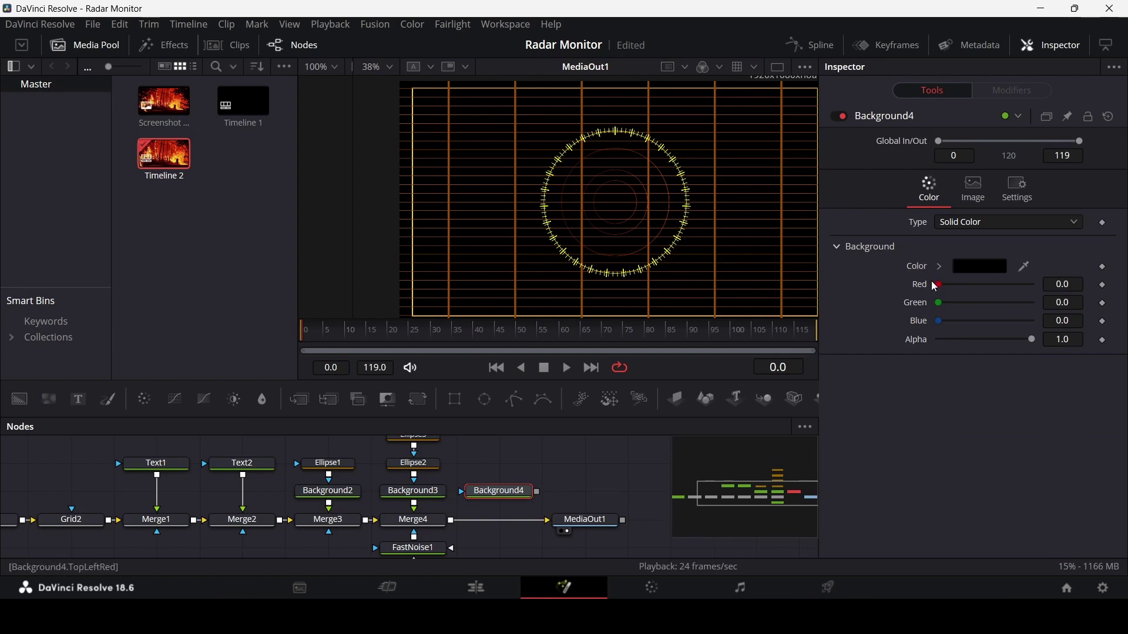
drag(948, 287, 1037, 286)
drag(942, 303, 1098, 304)
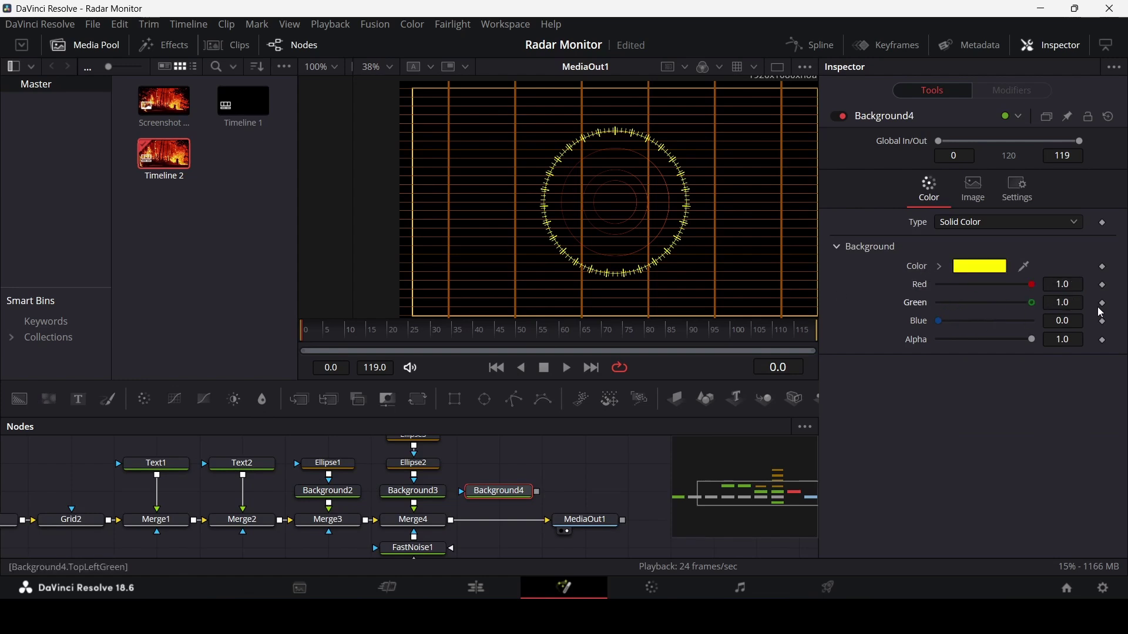
drag(576, 518, 663, 519)
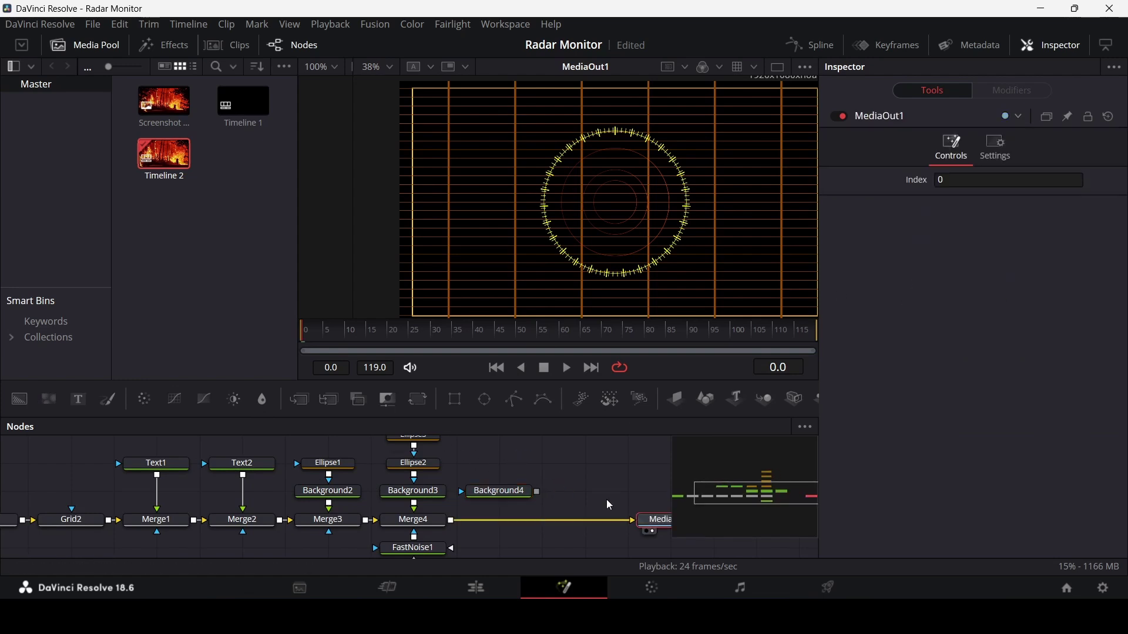
Mask Background4 with a Polygon and draw a closed triangular wedge from the rings' centre to the dial's upper-left and left rim.
scroll(606, 500, up, 1)
drag(520, 407, 501, 537)
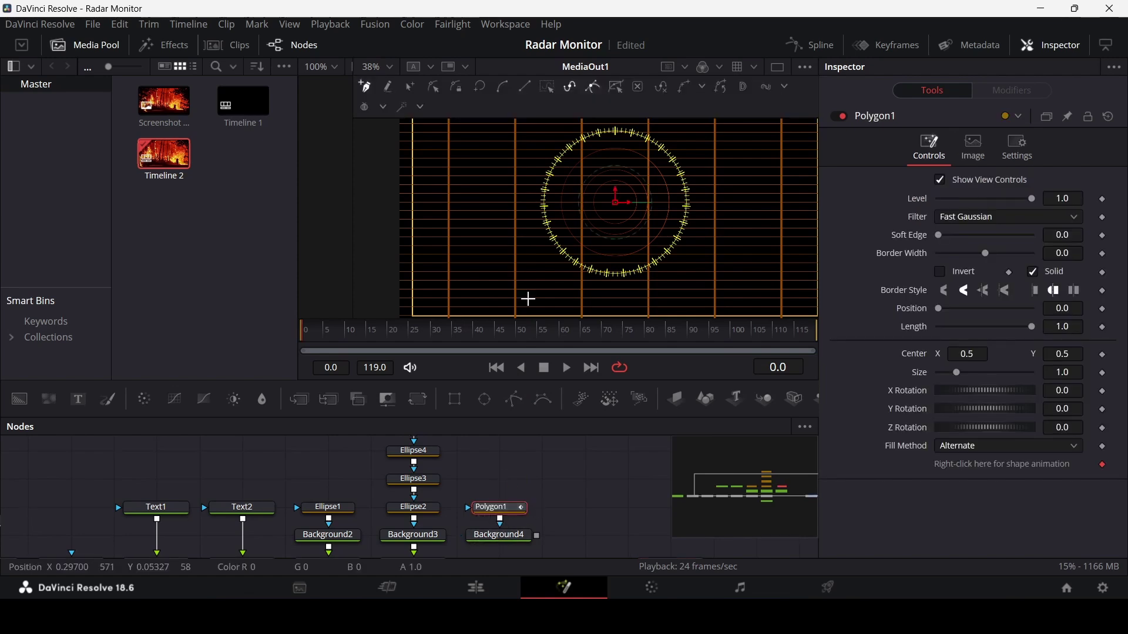
scroll(584, 221, up, 5)
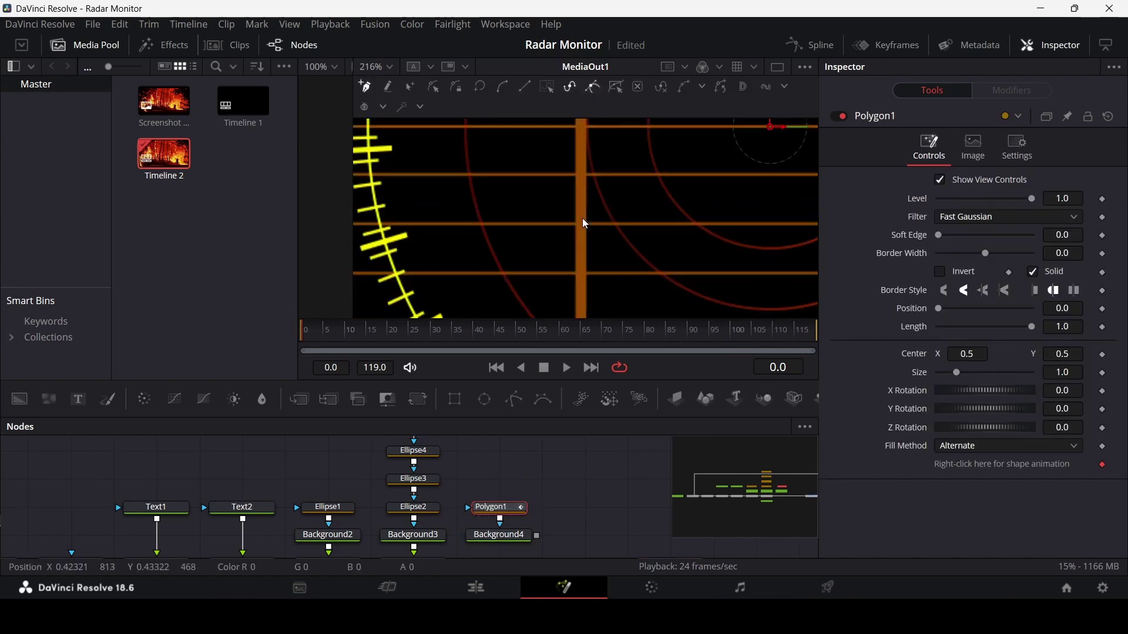
scroll(460, 201, left, 2)
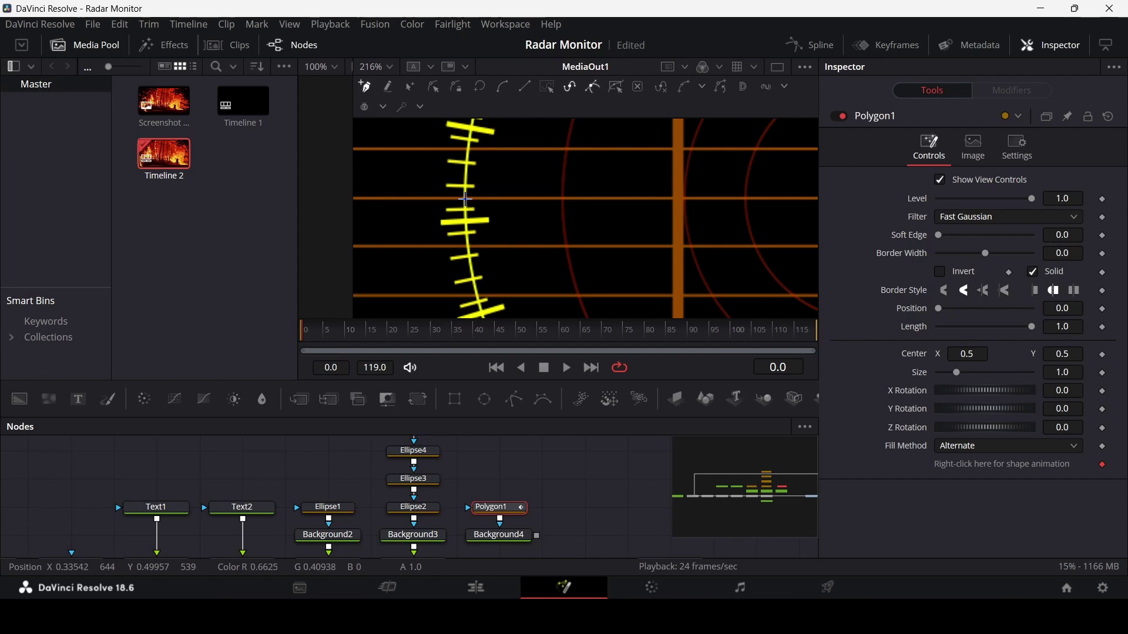
click(466, 199)
scroll(496, 218, down, 5)
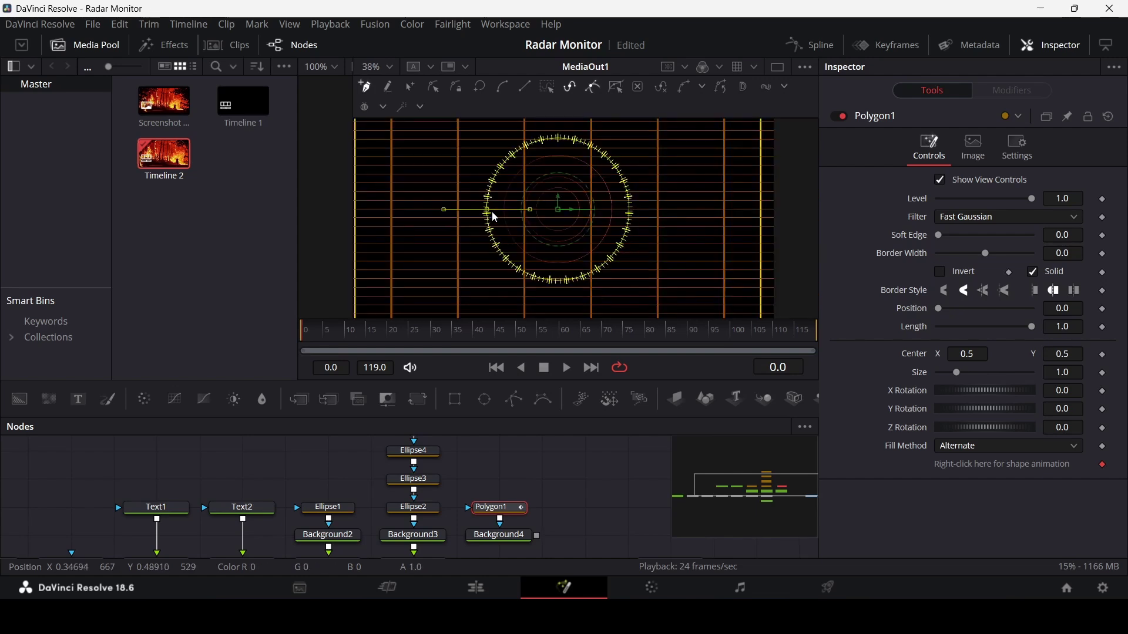
scroll(502, 158, up, 7)
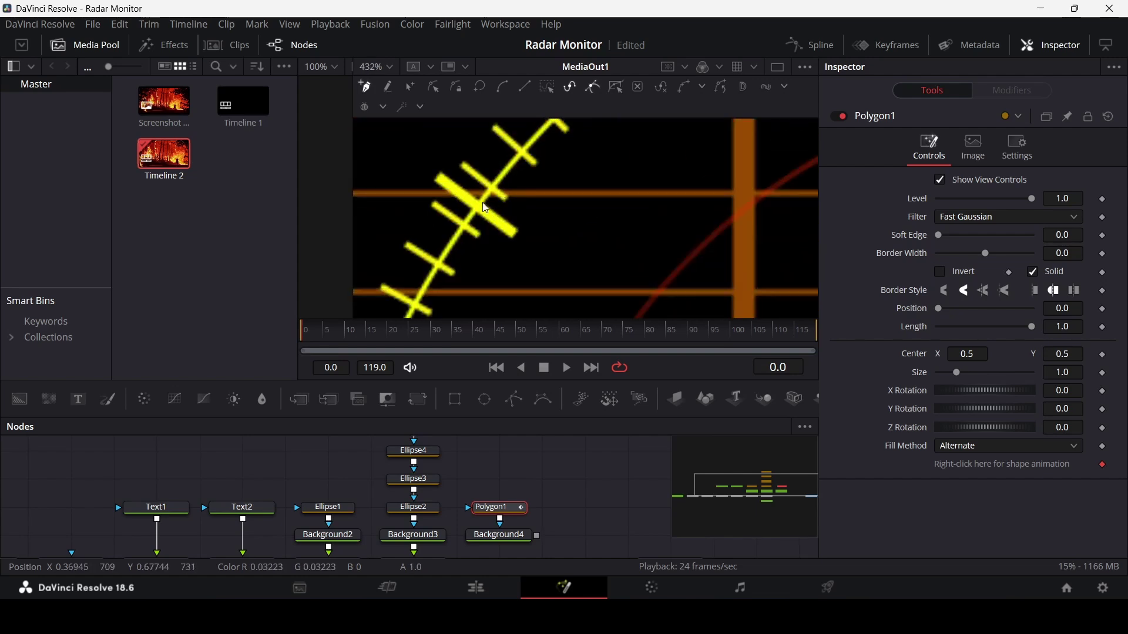
scroll(505, 224, down, 5)
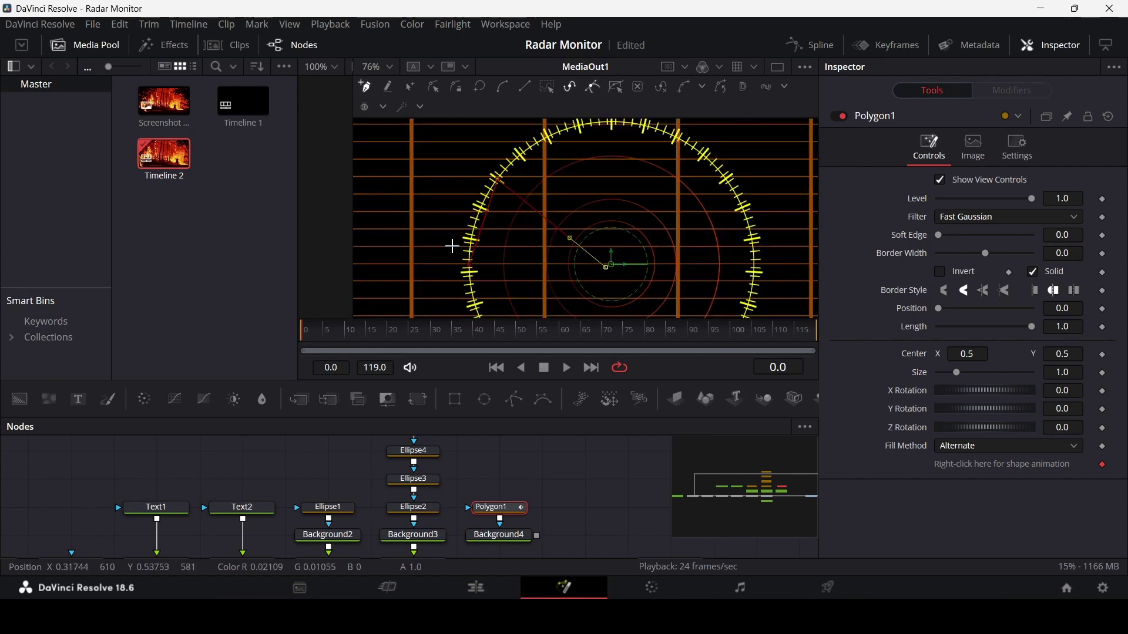
click(473, 268)
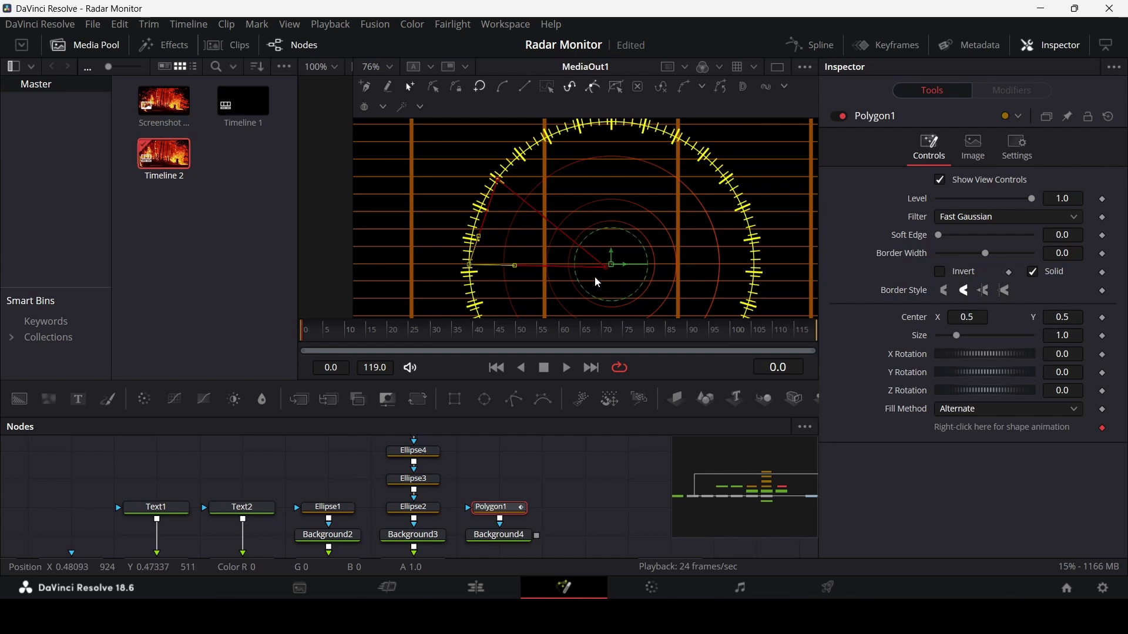
Move the wedge's inner polygon point exactly onto the centre of the rings.
scroll(598, 283, up, 4)
drag(639, 265, 659, 251)
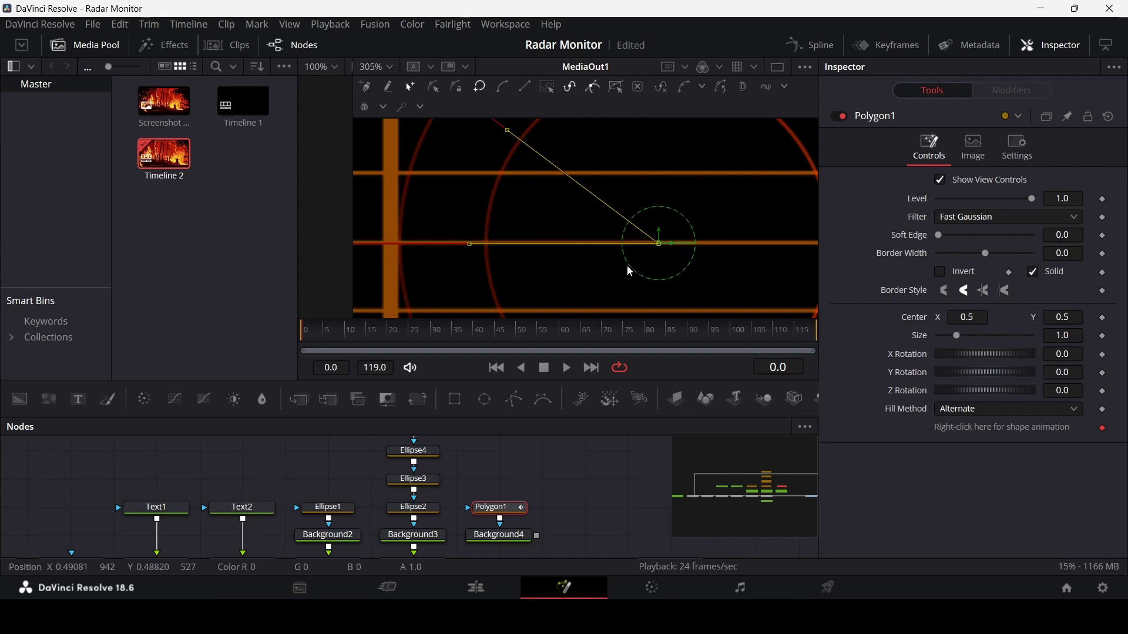
scroll(601, 254, down, 5)
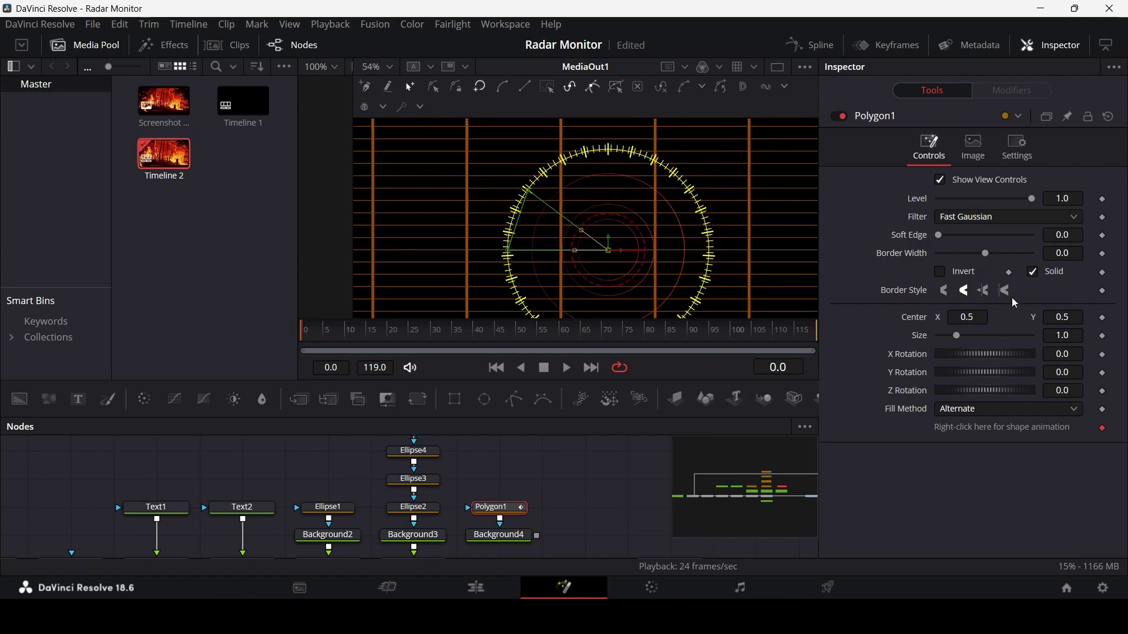
Merge the masked Background4 over the output of Merge4.
click(502, 535)
scroll(530, 464, down, 3)
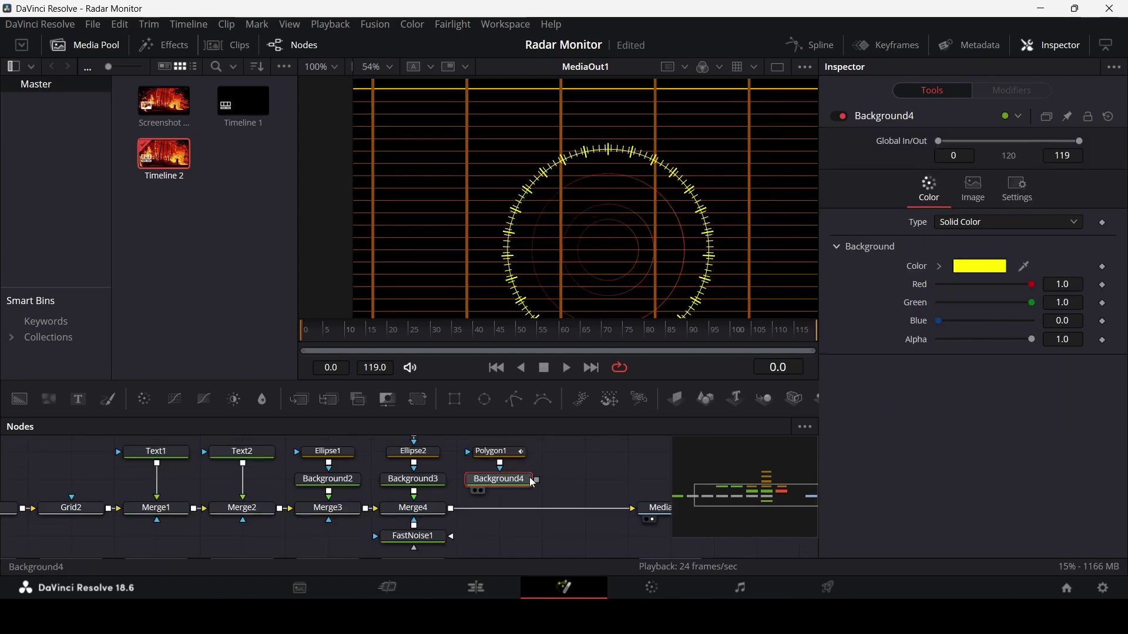
drag(535, 481, 450, 509)
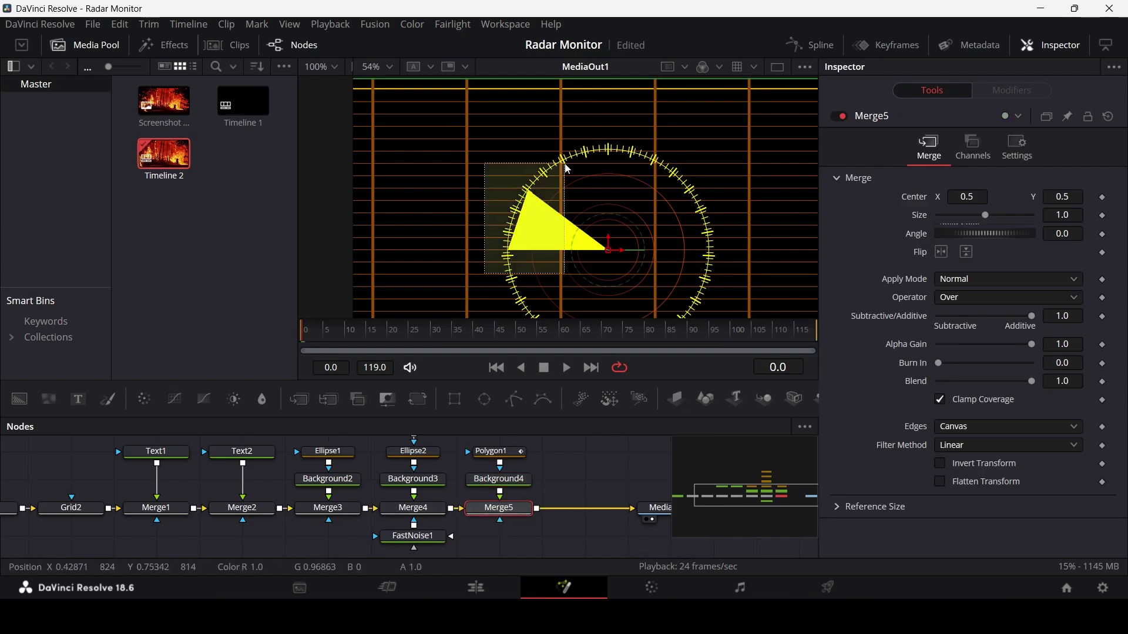
Select the two outer points of Polygon1's wedge and smooth them so its outer edge is curved.
click(488, 452)
scroll(488, 452, up, 1)
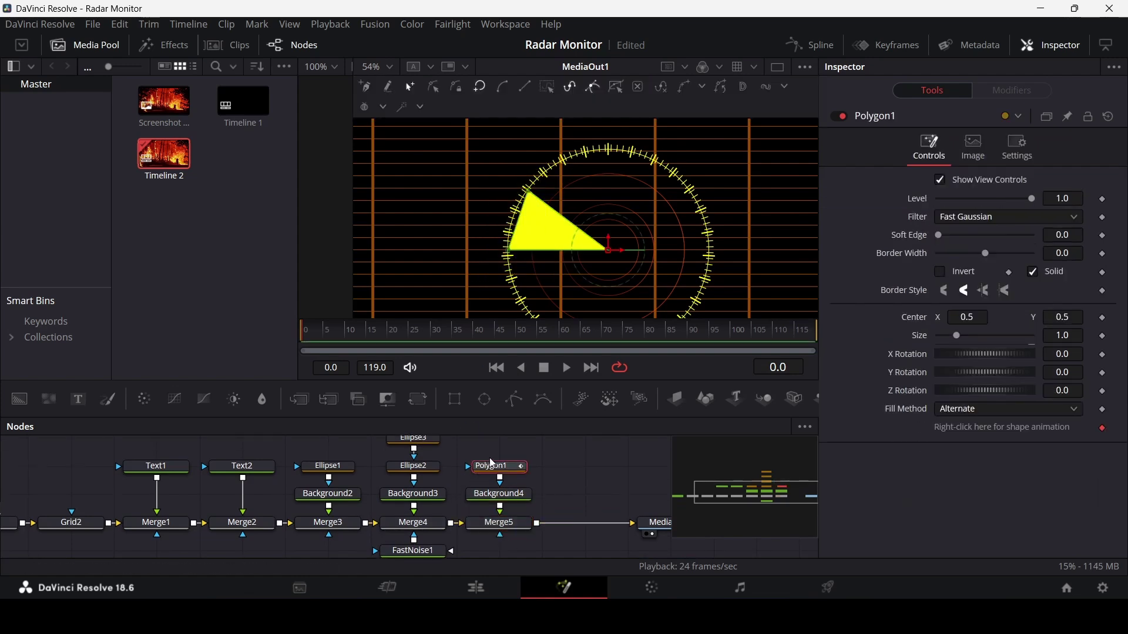
drag(502, 270, 541, 189)
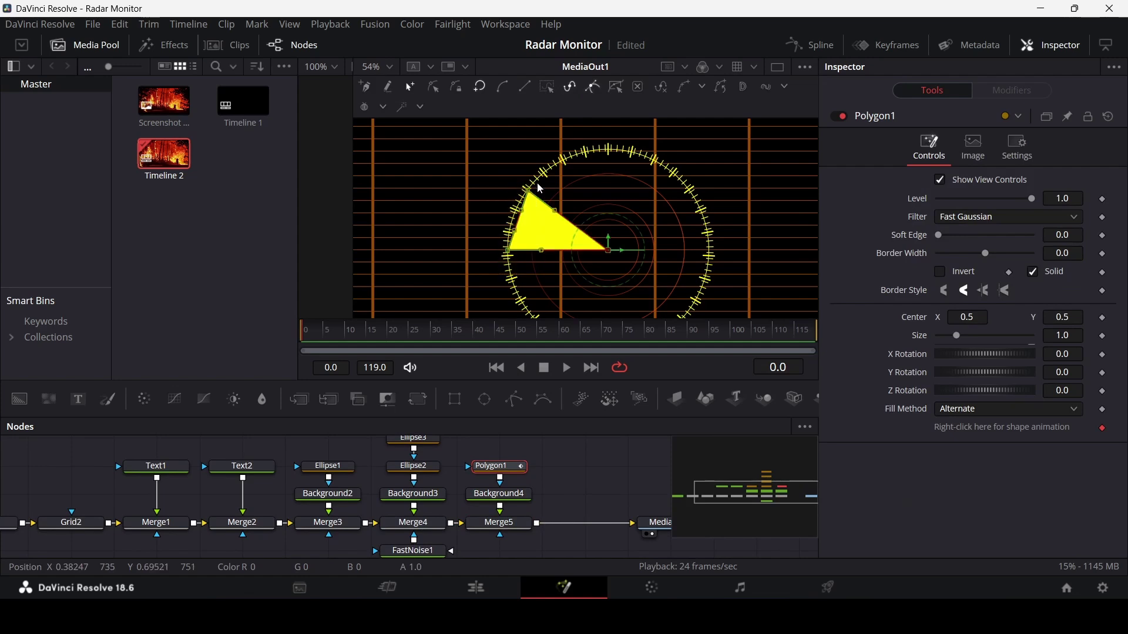
click(502, 87)
scroll(511, 253, up, 4)
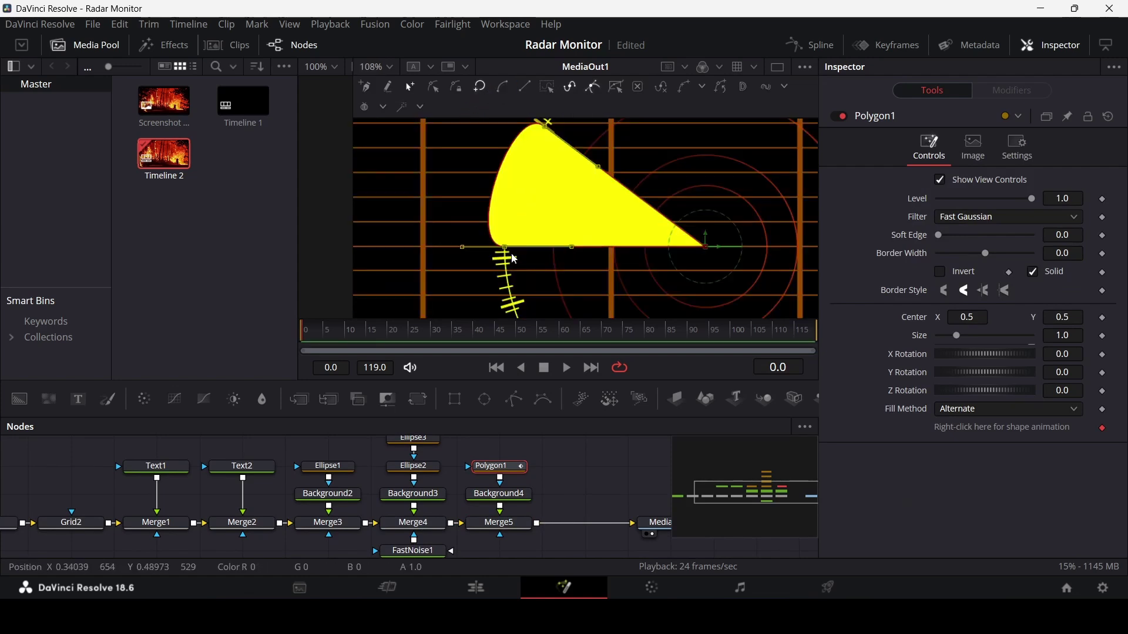
scroll(522, 197, down, 1)
scroll(521, 198, up, 2)
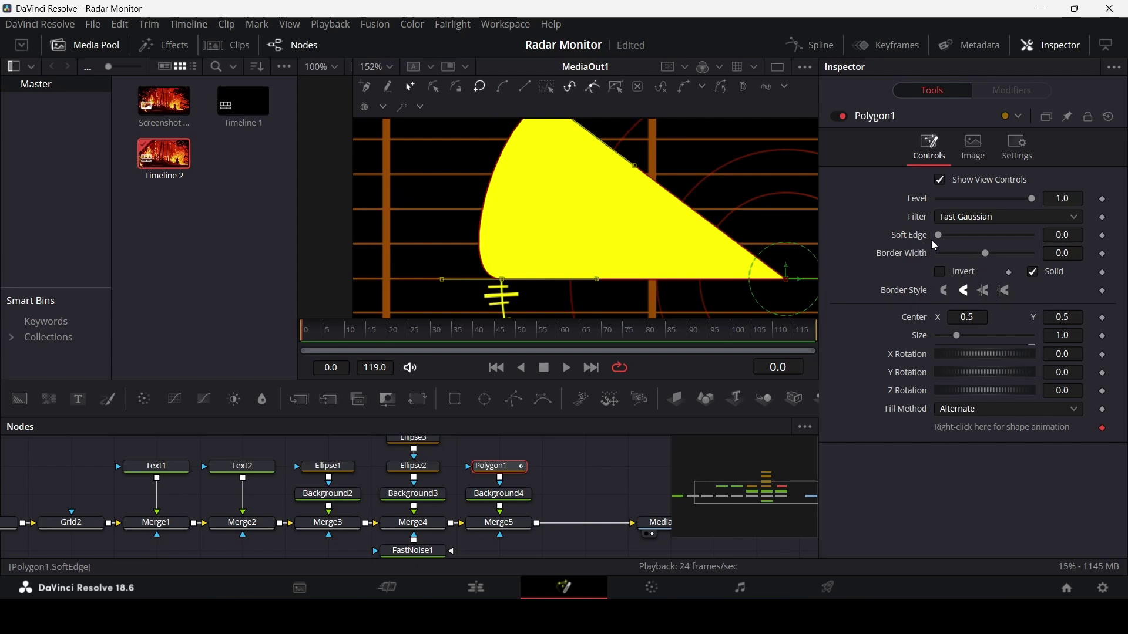
Set Polygon1's Soft Edge to 0.0236 and reshape the wedge's outer points and handles to follow the dial's rim.
drag(940, 241, 952, 242)
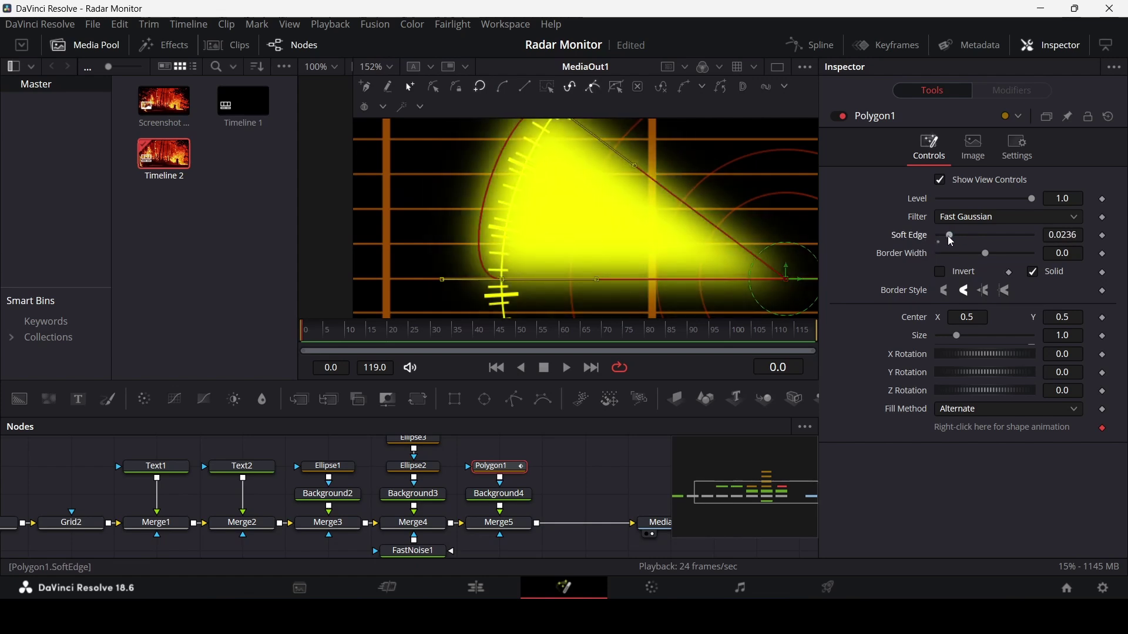
scroll(561, 195, down, 3)
drag(492, 255, 577, 165)
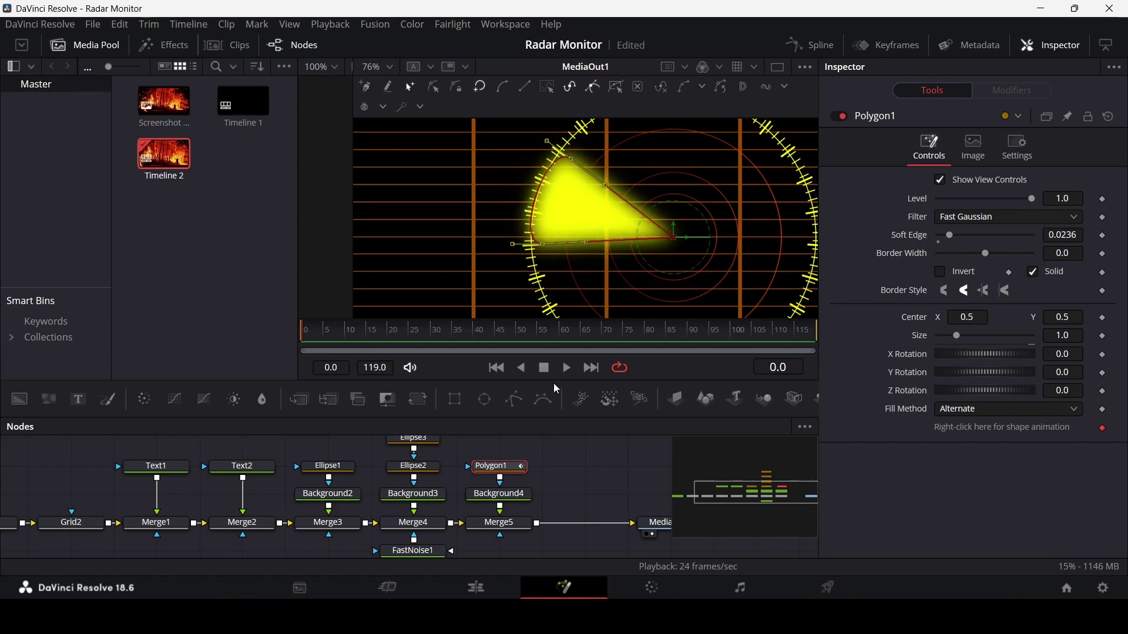
click(602, 469)
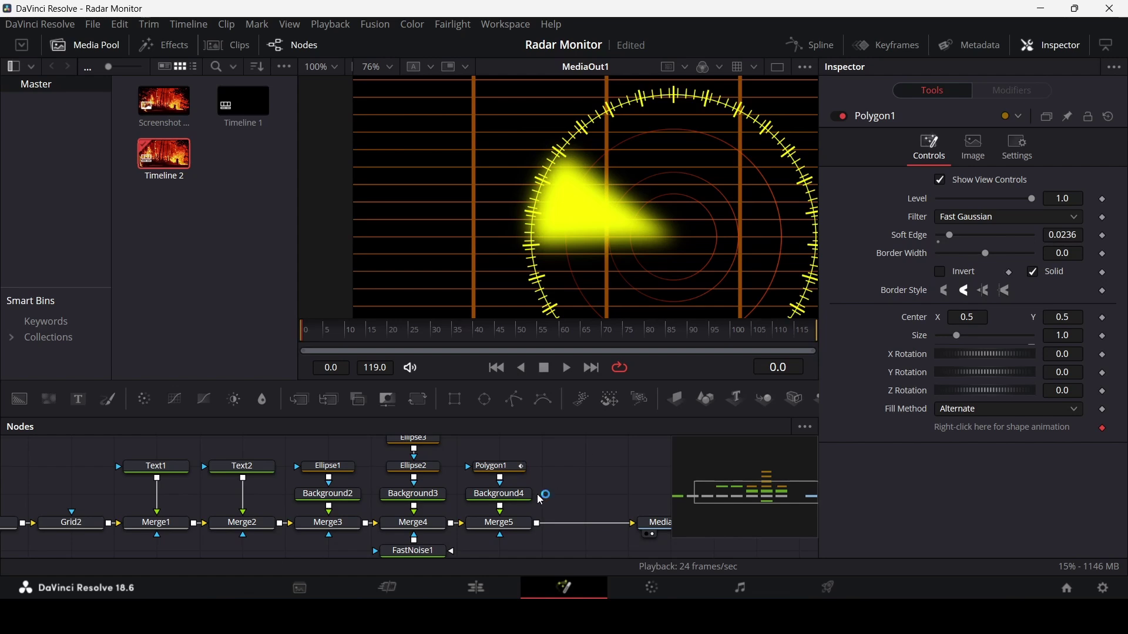
Insert a Directional Blur between Background4 and Merge5 with Blur Strength 0.472 and Blur Angle -6.0.
drag(500, 495, 499, 470)
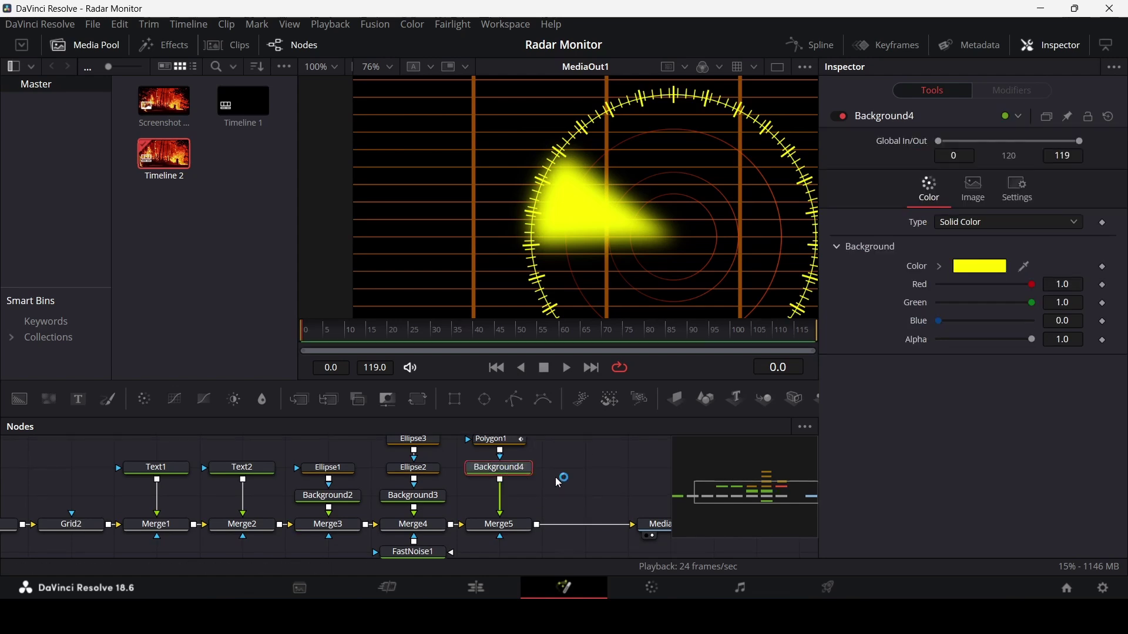
key(shift+space)
text(grid)
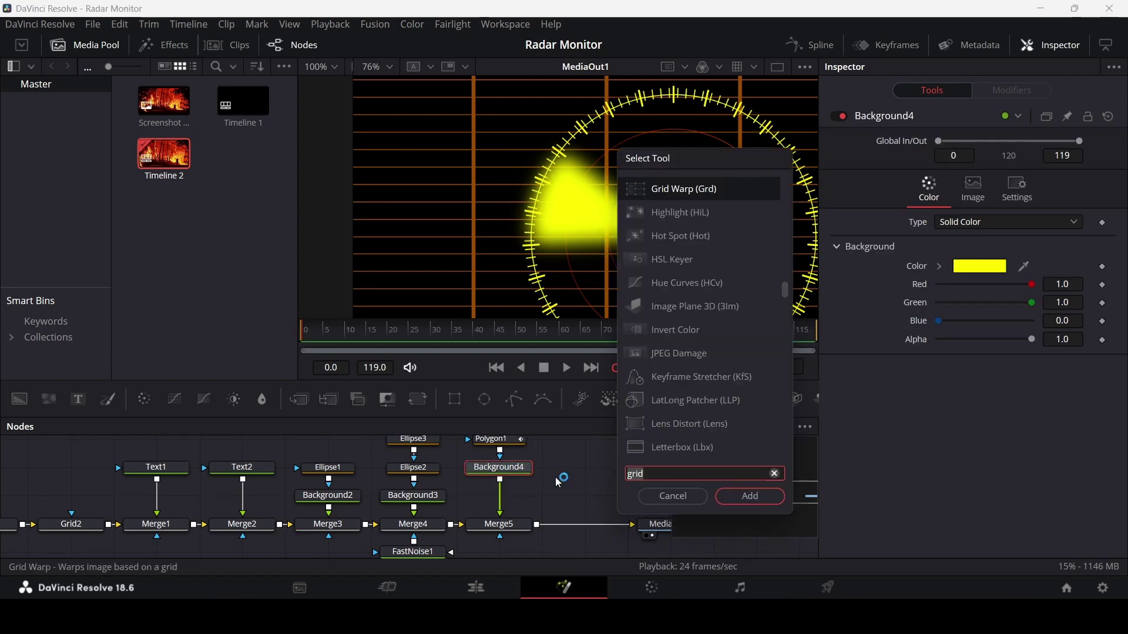
key(BackSpace)
key(BackSpace)
key(BackSpace)
key(BackSpace)
text(blur)
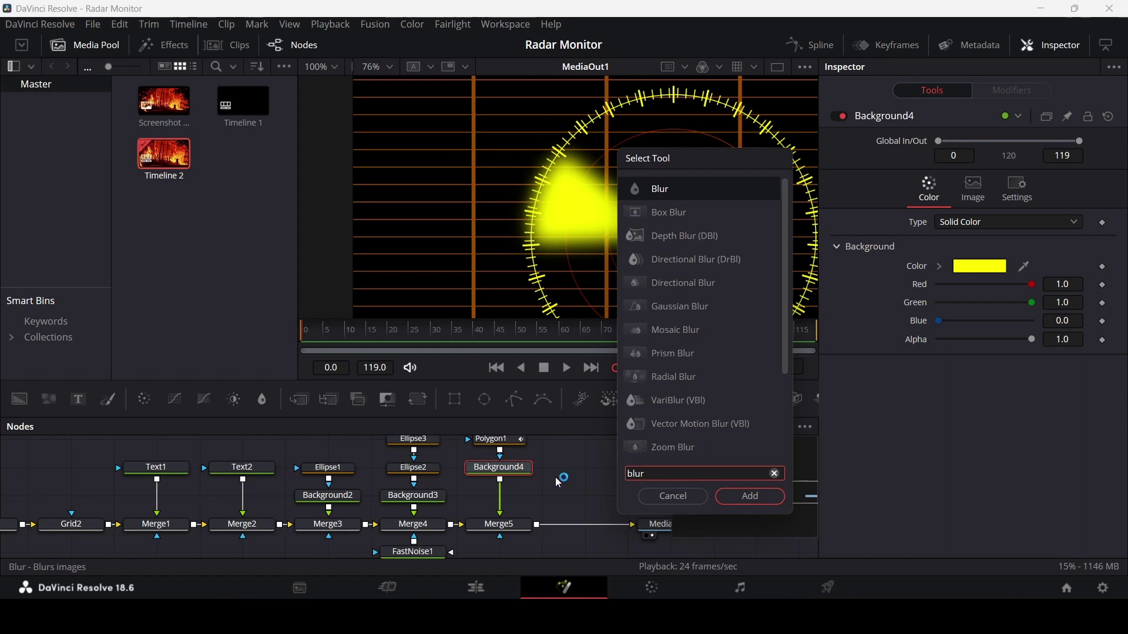
key(Down)
key(Down)
key(Down)
key(Down)
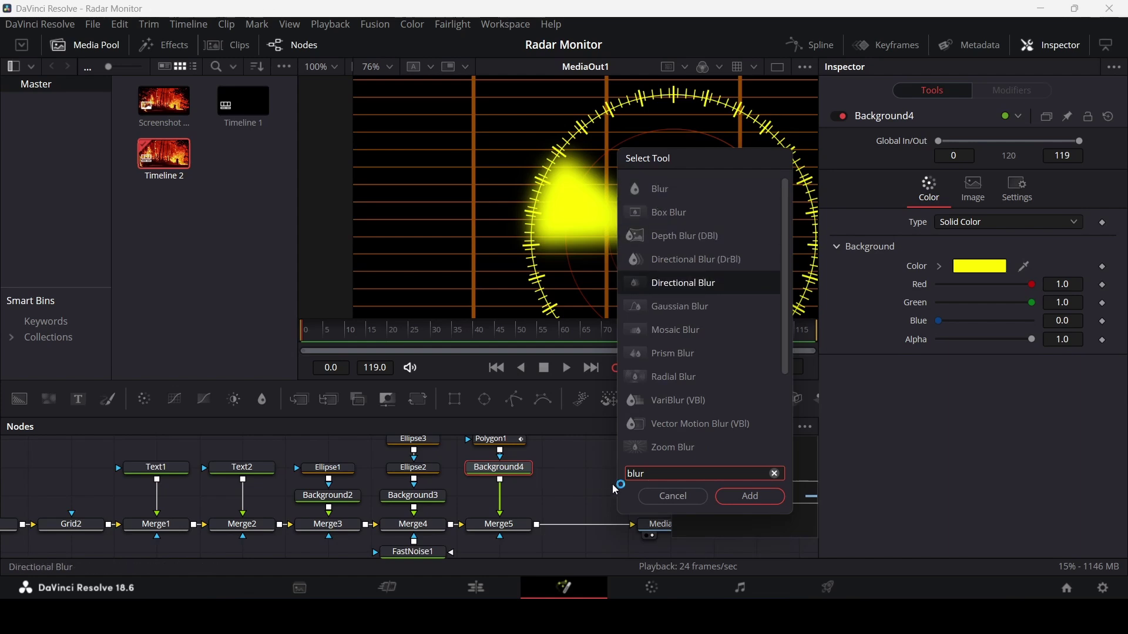
key(Return)
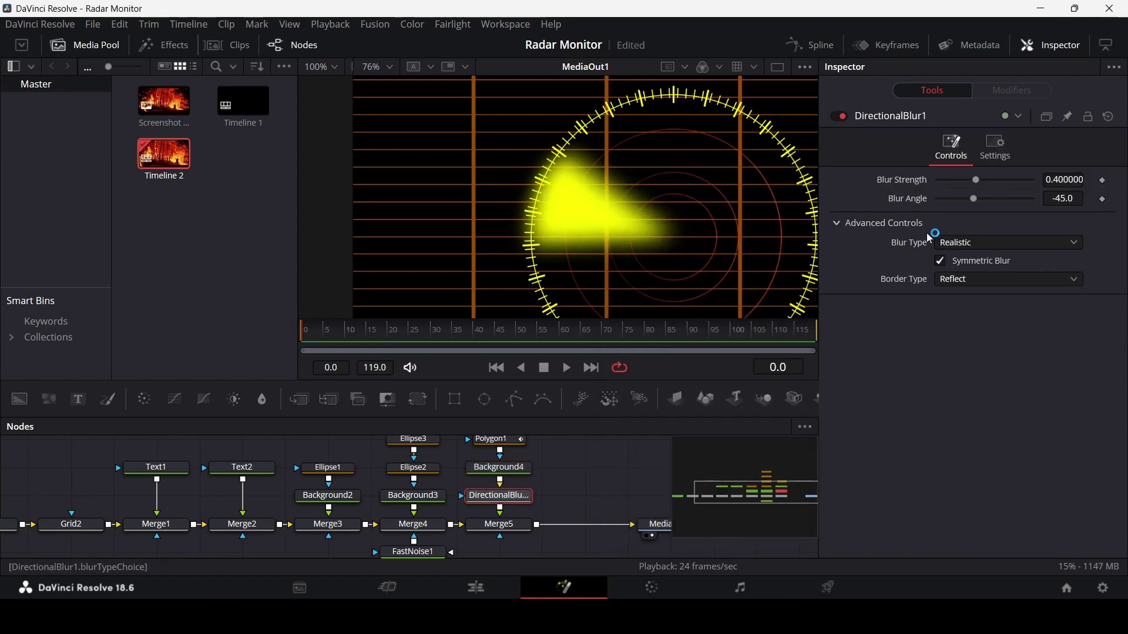
mouse_move(985, 183)
mouse_down()
mouse_move(1006, 183)
mouse_move(988, 185)
mouse_move(985, 201)
mouse_up()
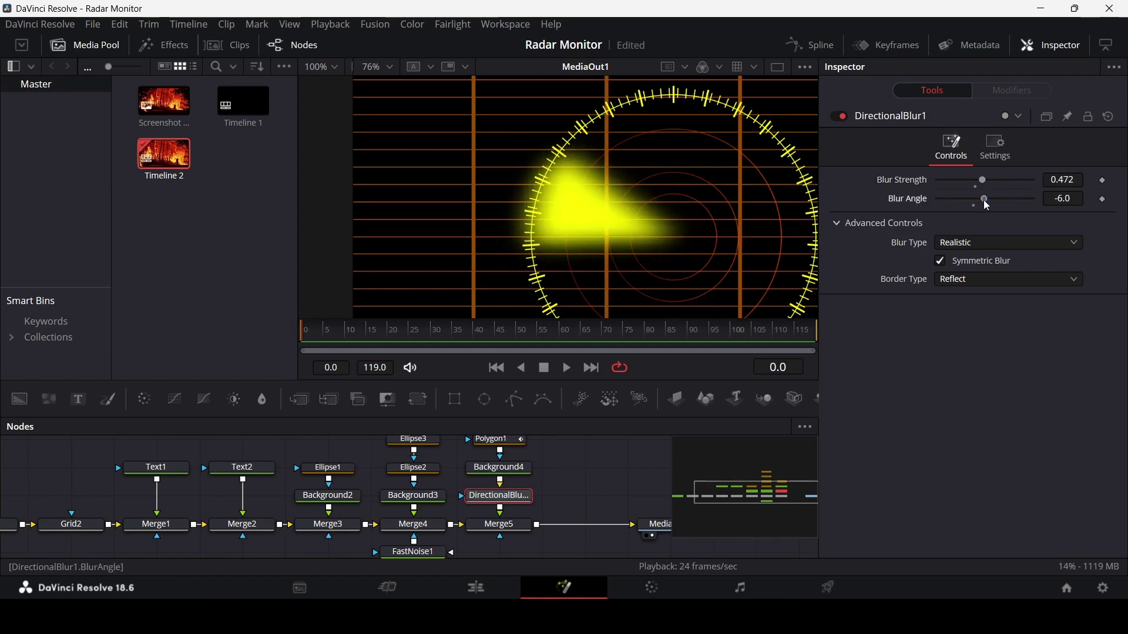
click(557, 468)
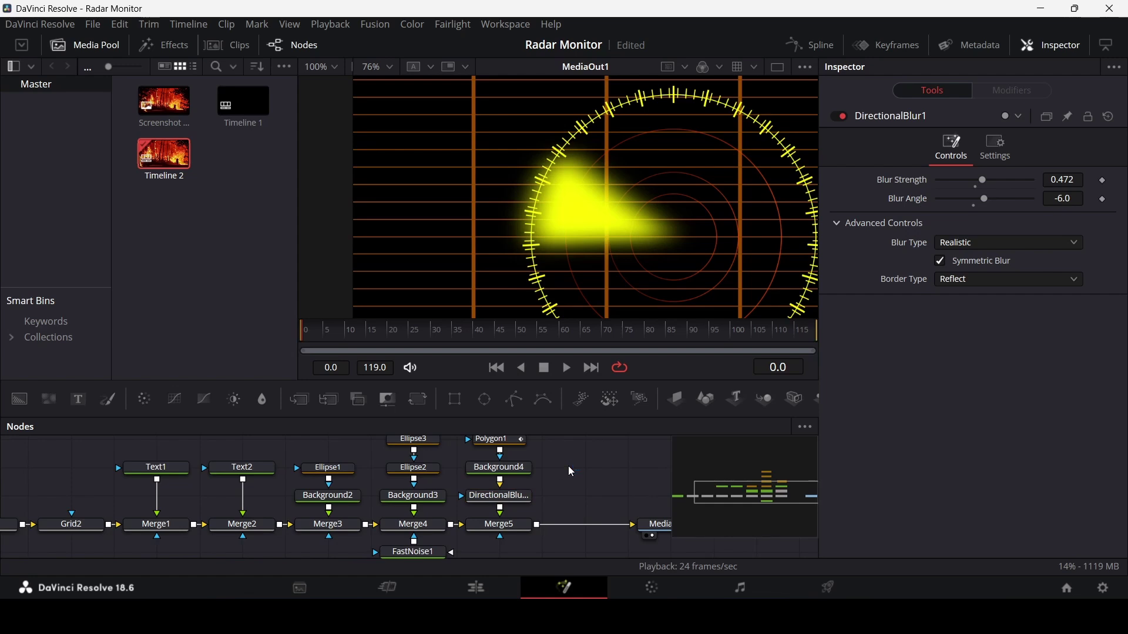
Move the wedge's nodes up to make room and insert a Transform node after DirectionalBlur1.
drag(593, 483, 455, 534)
drag(464, 544, 408, 470)
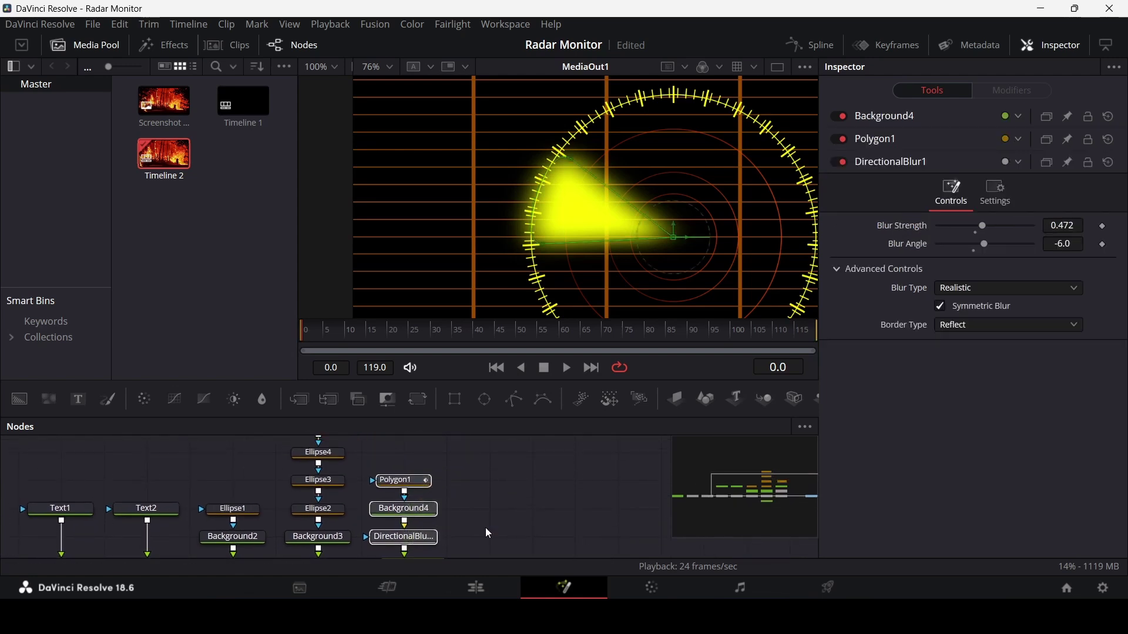
drag(419, 537, 418, 481)
click(424, 484)
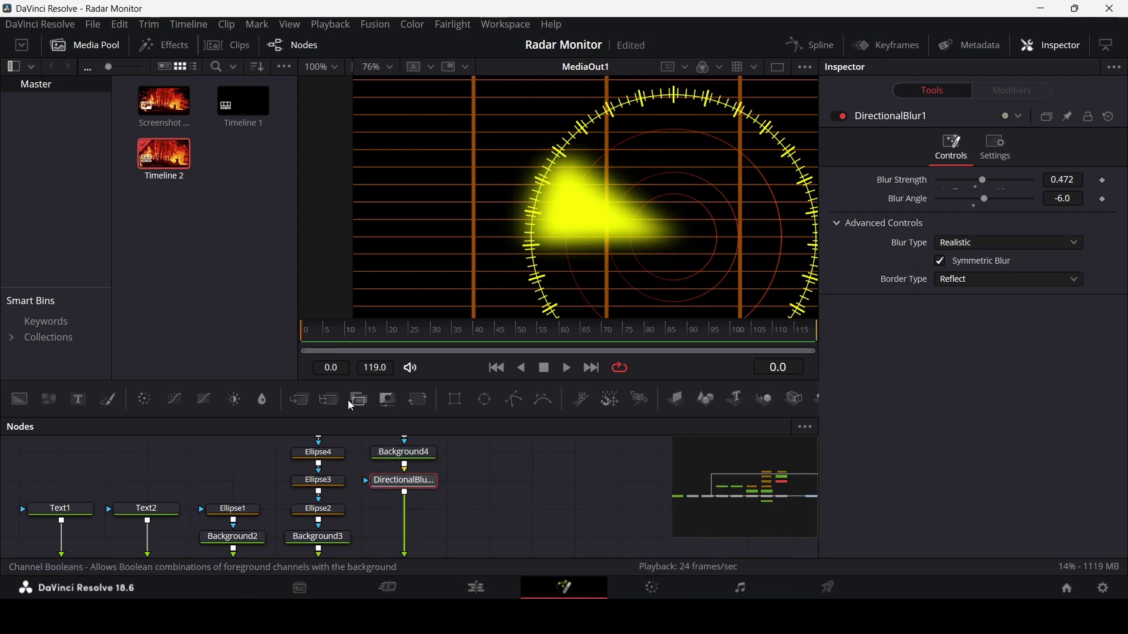
click(426, 402)
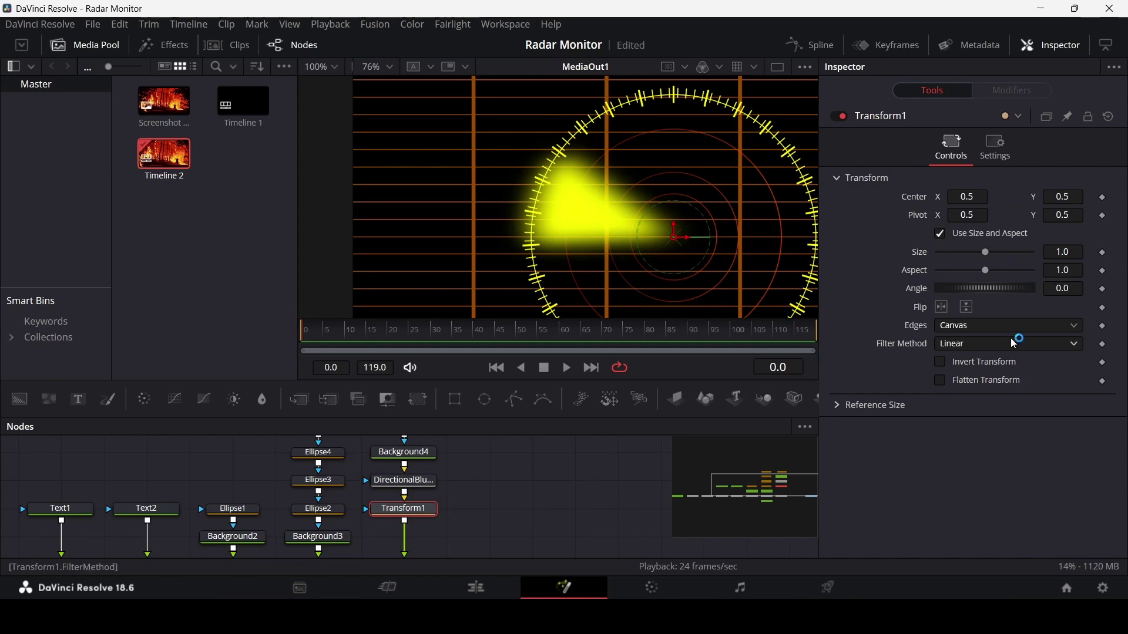
Keyframe Transform1's Angle at 0.0 on frame 0 and at 360 on frame 60.
click(1104, 290)
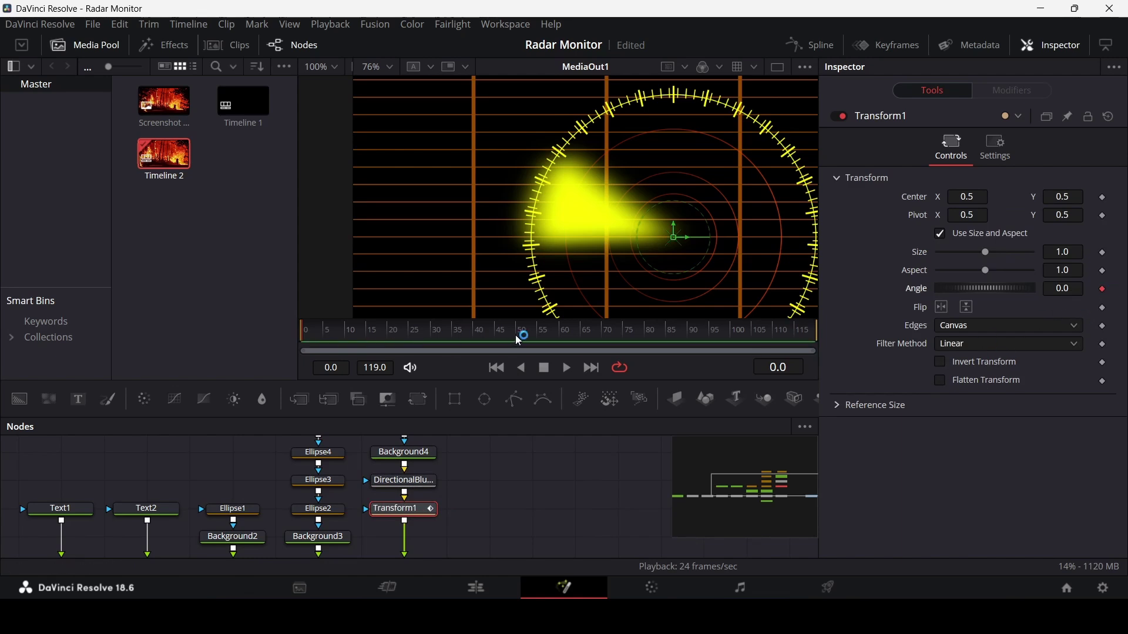
drag(520, 341, 561, 343)
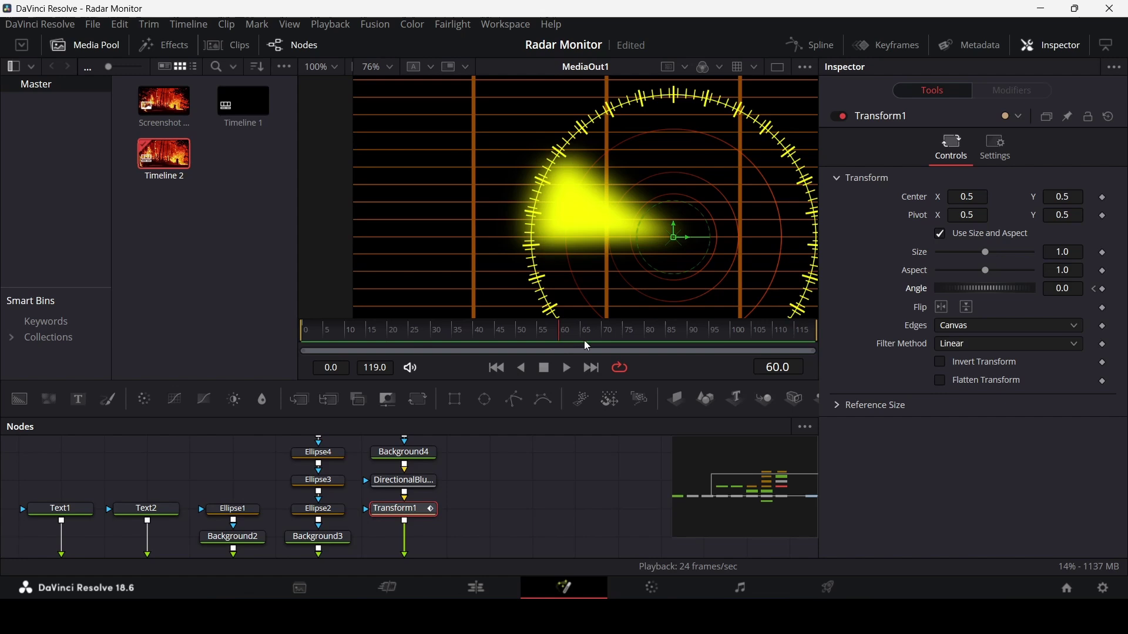
click(1053, 291)
text(36)
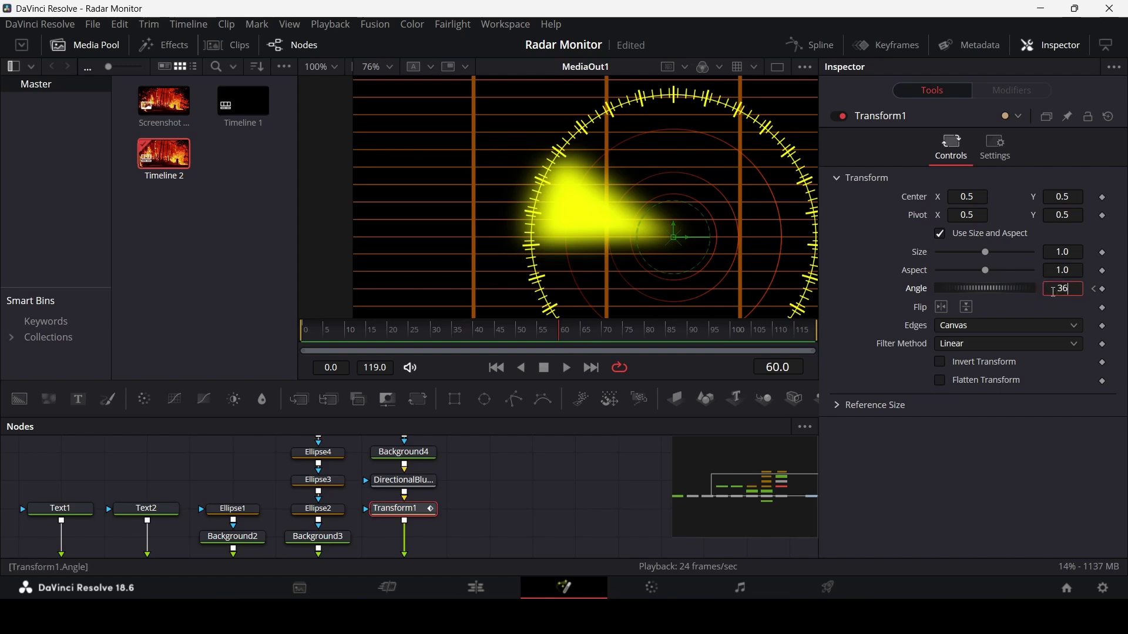
text(0)
key(Return)
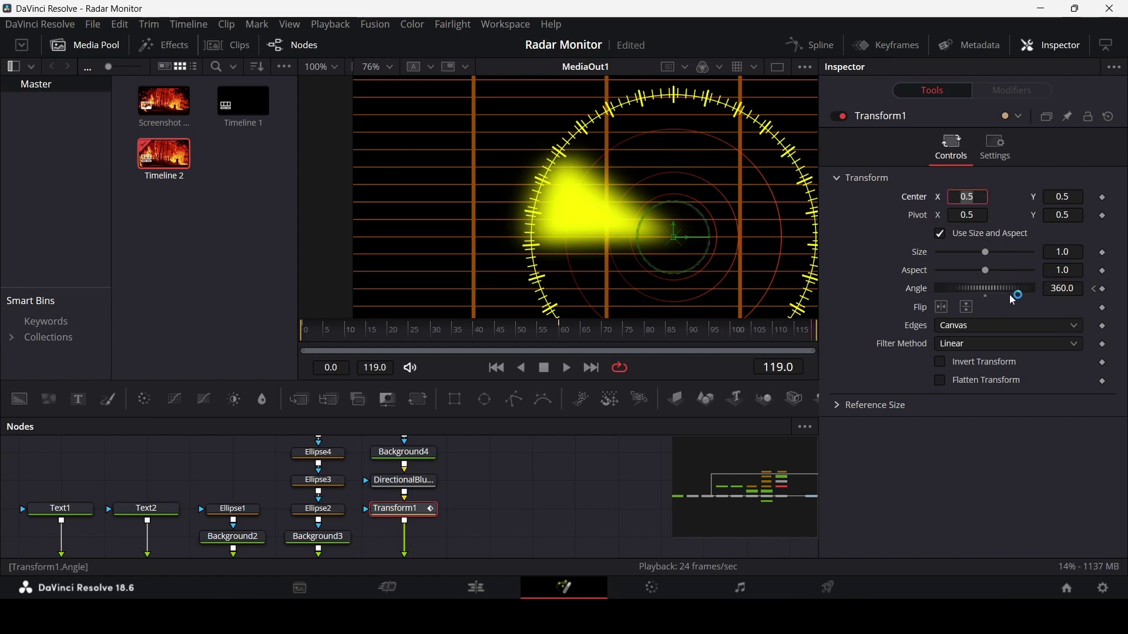
Keyframe Transform1's Angle at 720 (360.0*2) on frame 119 and view the whole dial.
click(1076, 290)
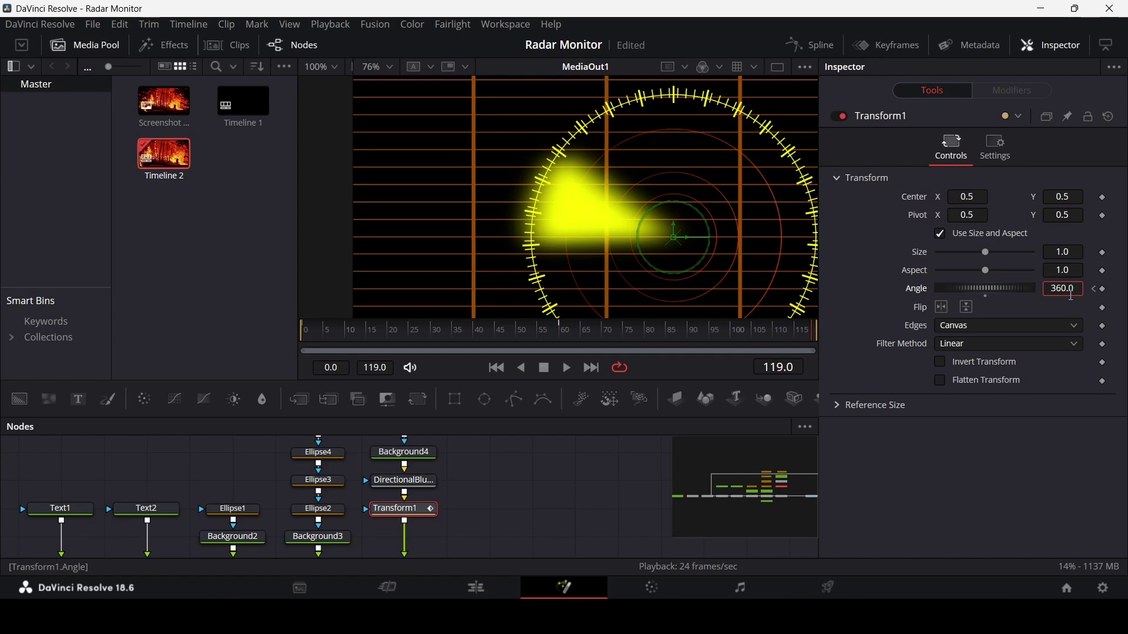
text(*2)
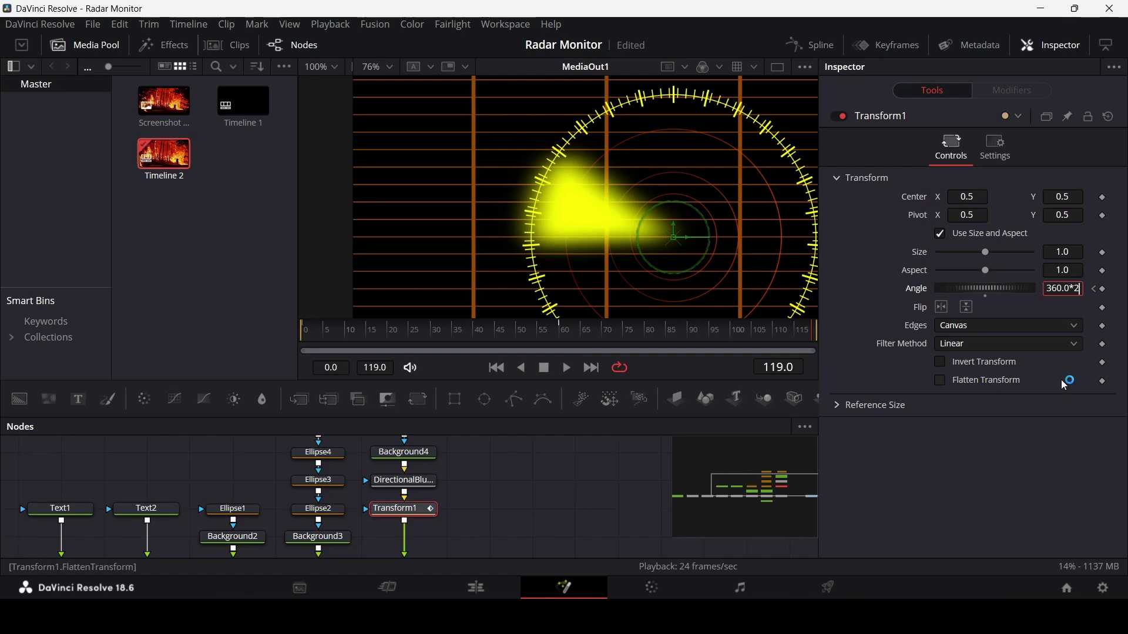
key(Return)
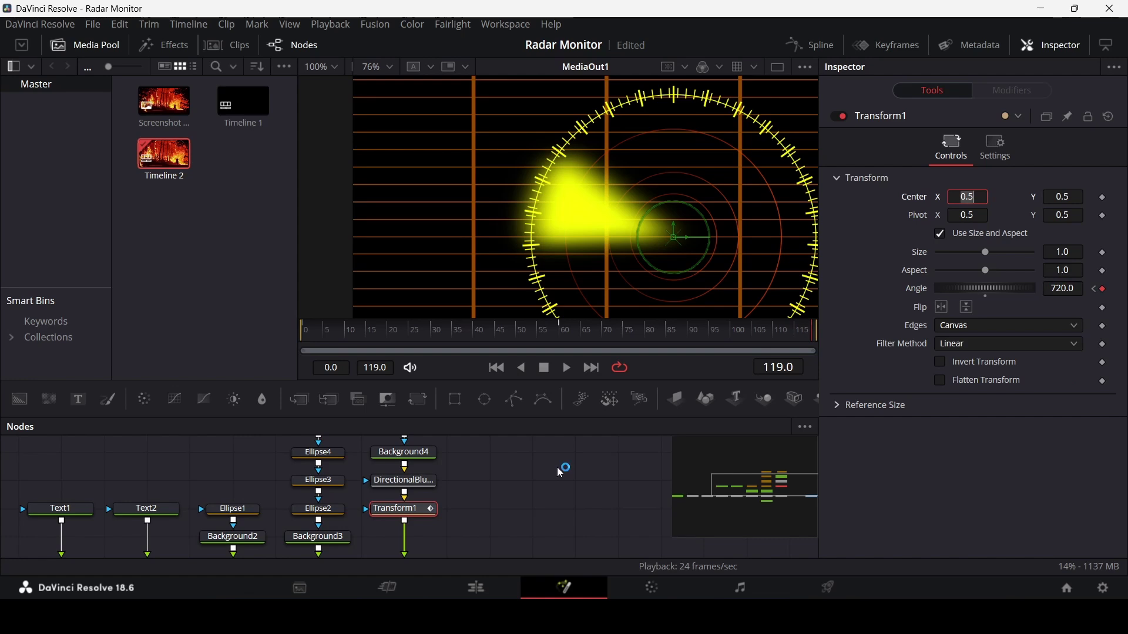
click(544, 484)
click(545, 488)
scroll(634, 305, down, 3)
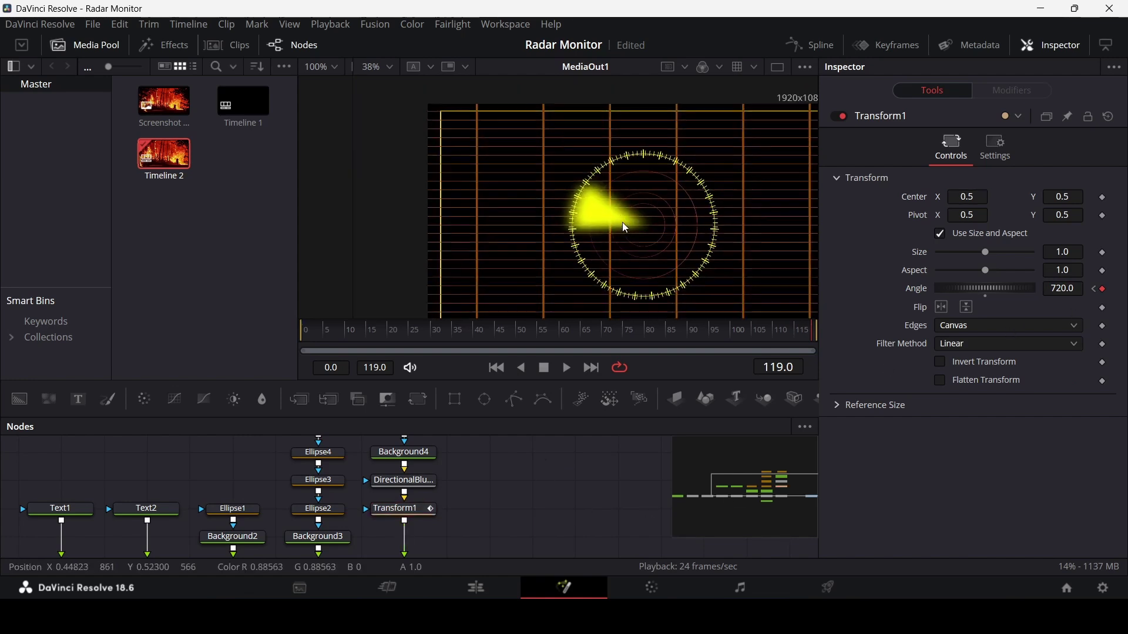
Play back the rotating sweep from the start of the composition to check its direction.
drag(623, 222, 618, 217)
drag(356, 338, 251, 325)
key(space)
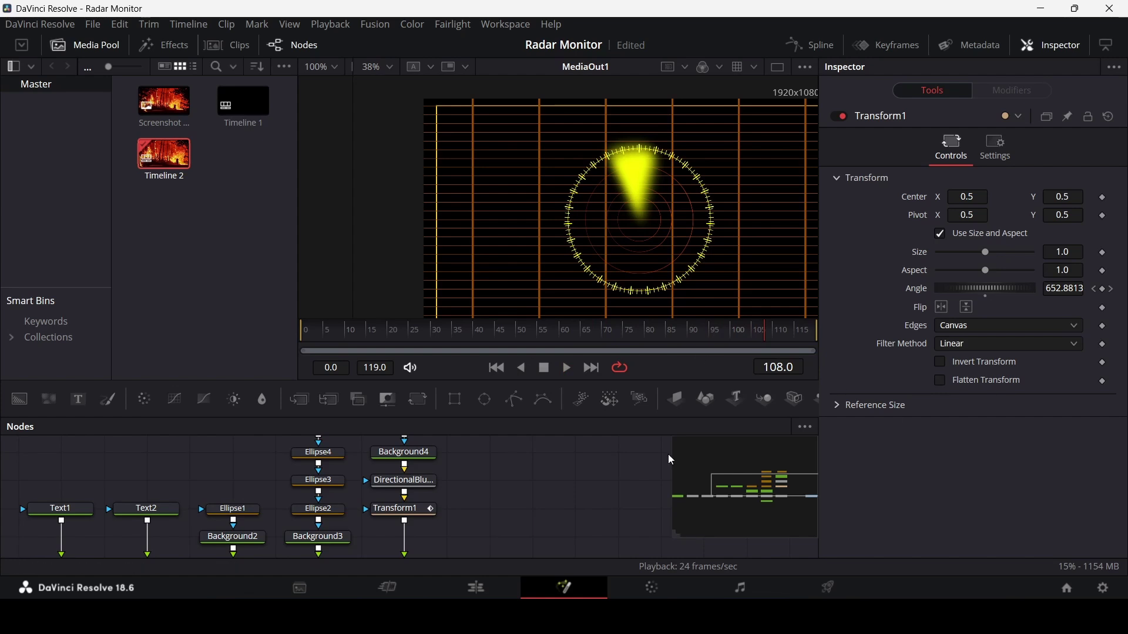
Change Transform1's Angle keyframe on frame 60 to -360 to reverse the sweep's rotation.
click(394, 509)
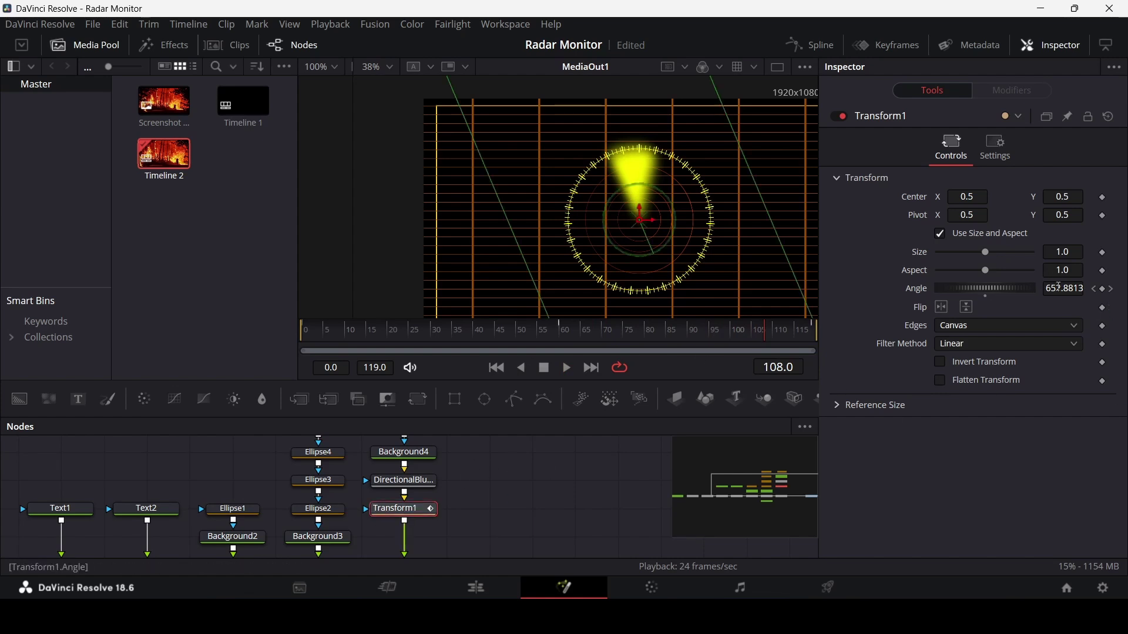
drag(405, 329, 302, 329)
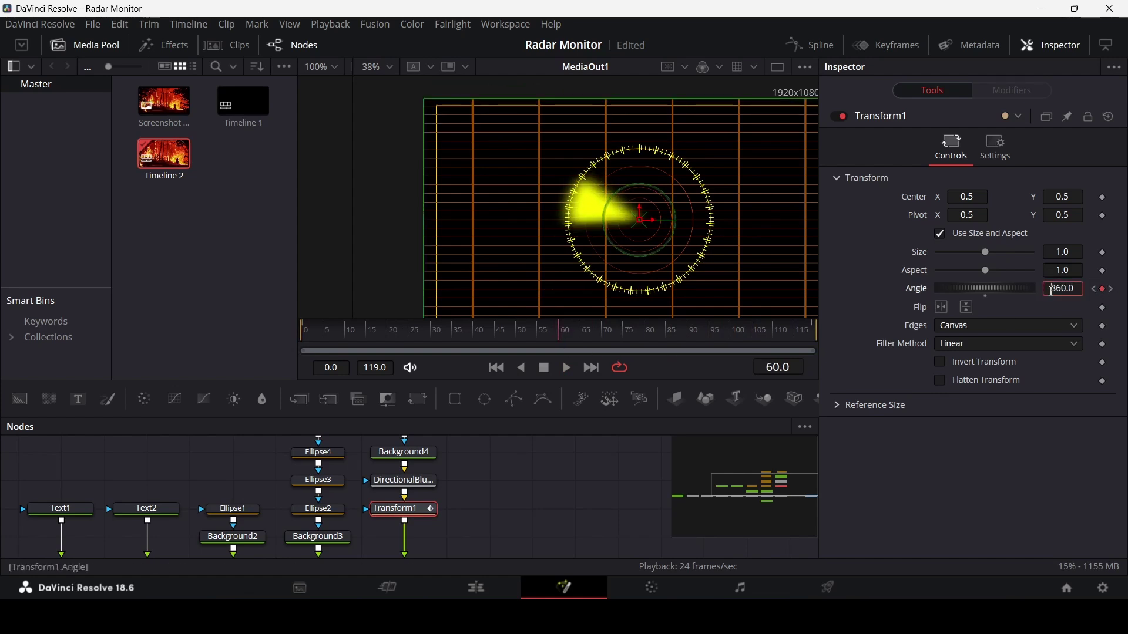
key(Tab)
Change Transform1's Angle keyframe on frame 119 to -720 and play back the reversed sweep.
click(818, 333)
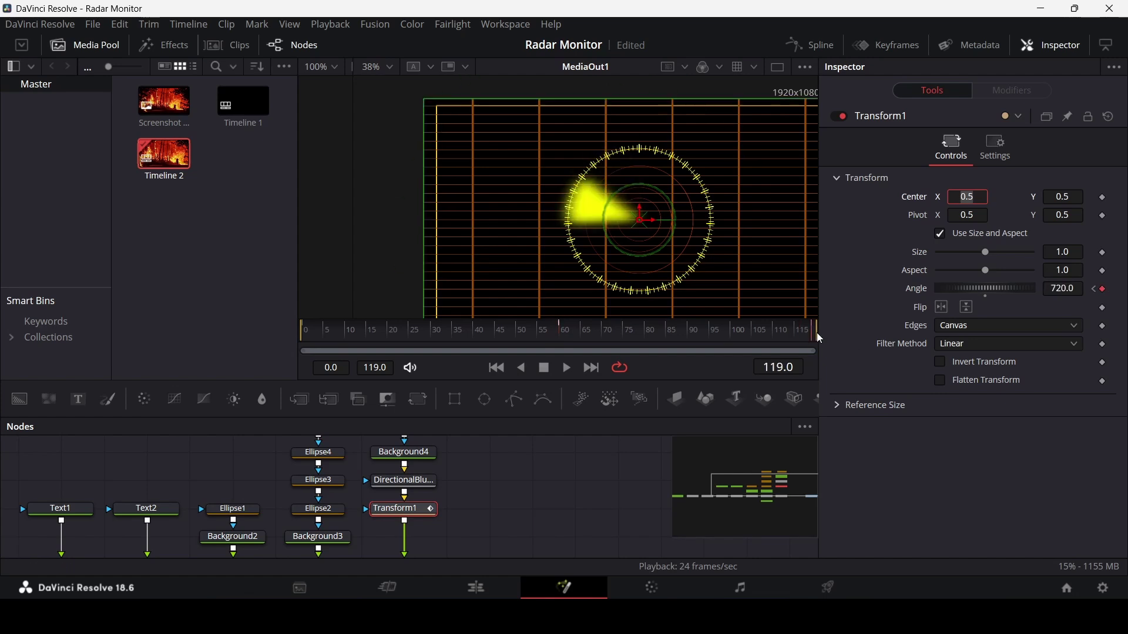
click(1050, 290)
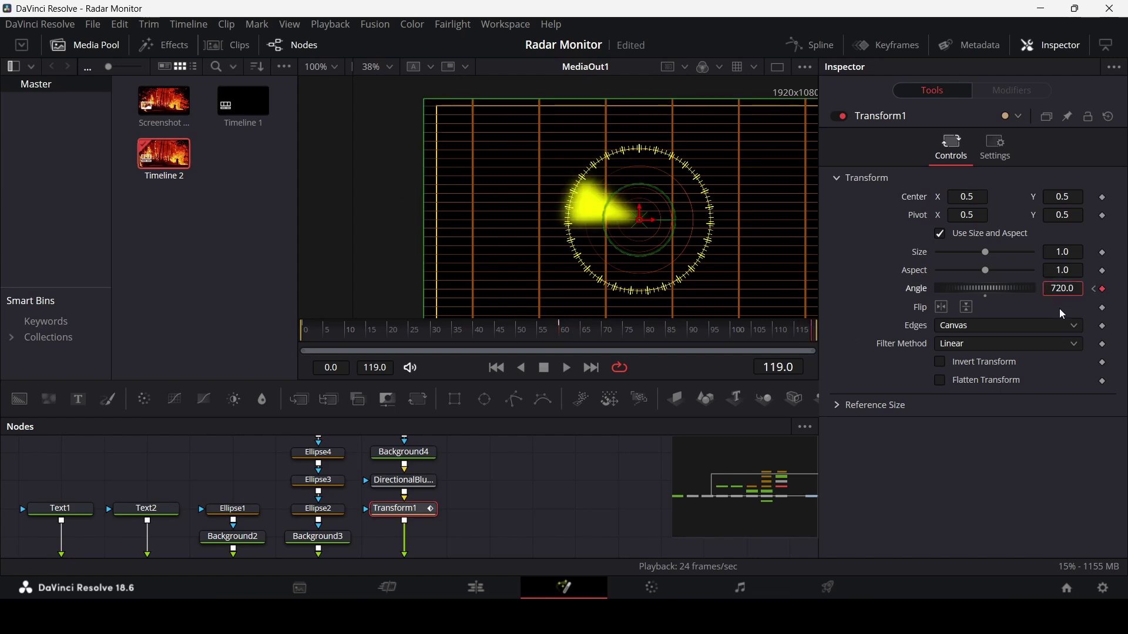
text(-)
key(Tab)
key(space)
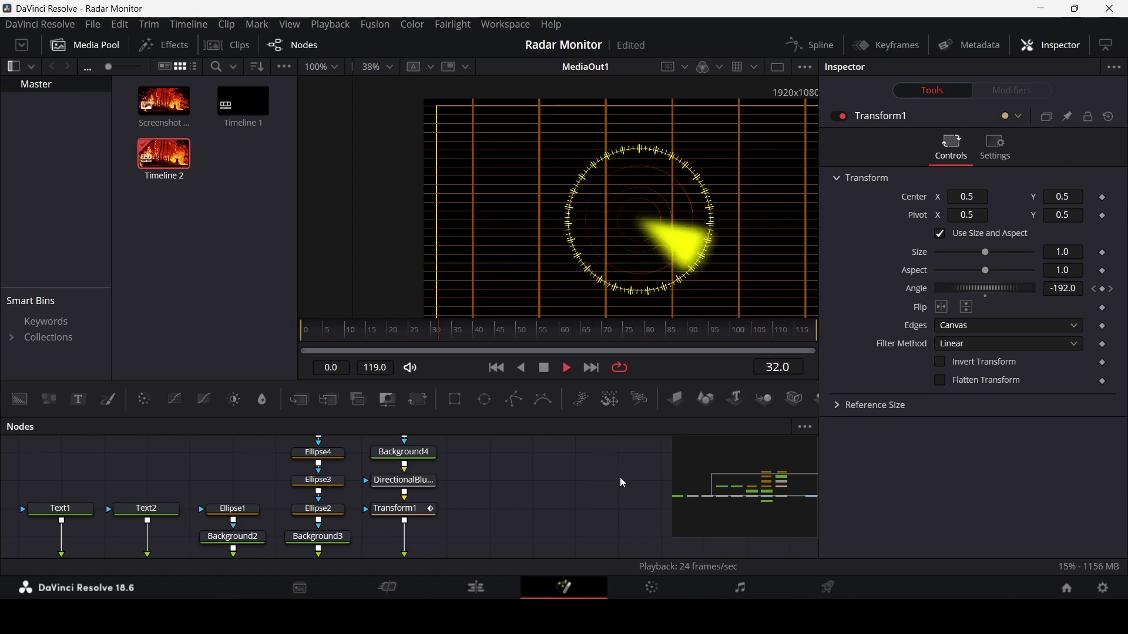
key(space)
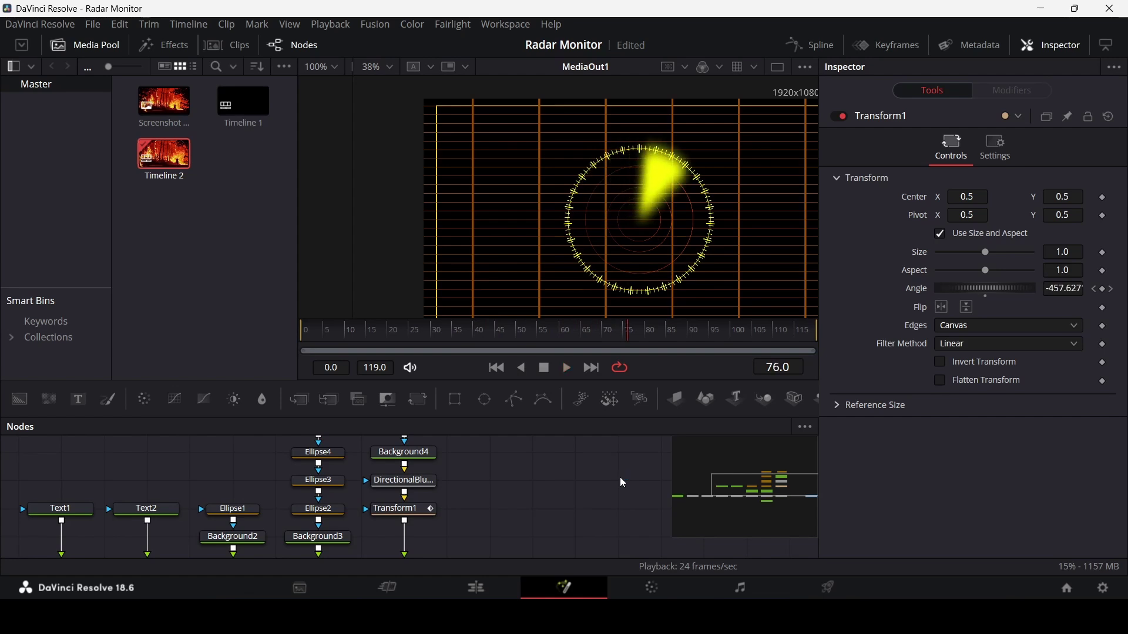
Set Background1's Alpha to 0.0 to make the composition's background transparent.
scroll(619, 477, down, 2)
drag(436, 476, 825, 468)
click(186, 513)
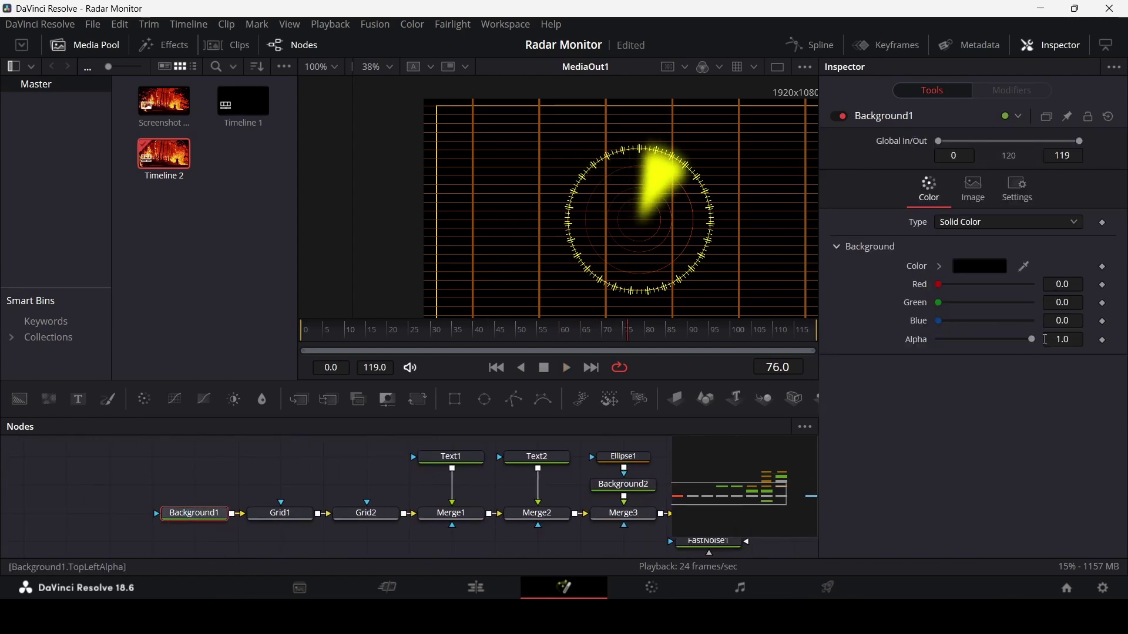
drag(1033, 340, 940, 339)
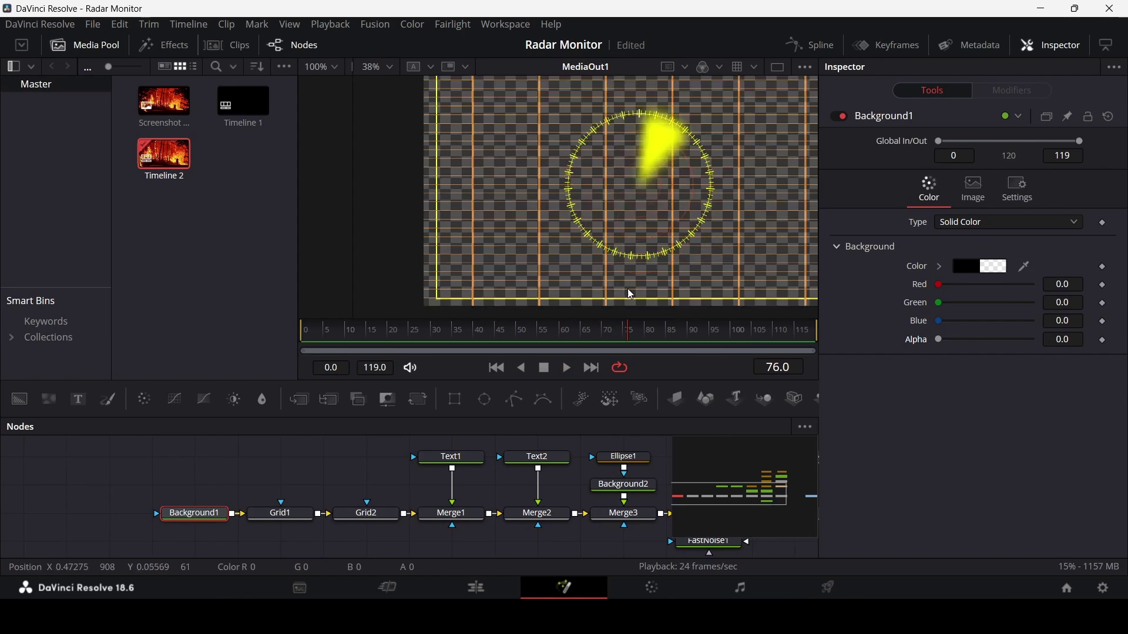
Preview the overlay on the edit timeline and lower the Opacity of the forest fire image on Video 1 to 29.77.
click(476, 588)
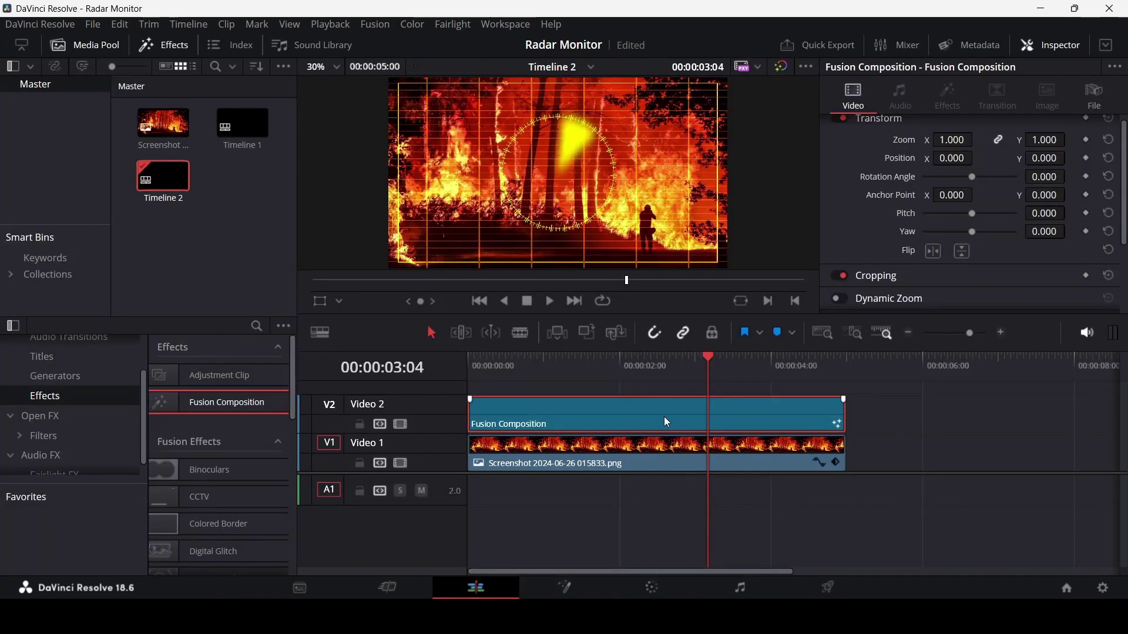
drag(590, 355, 719, 364)
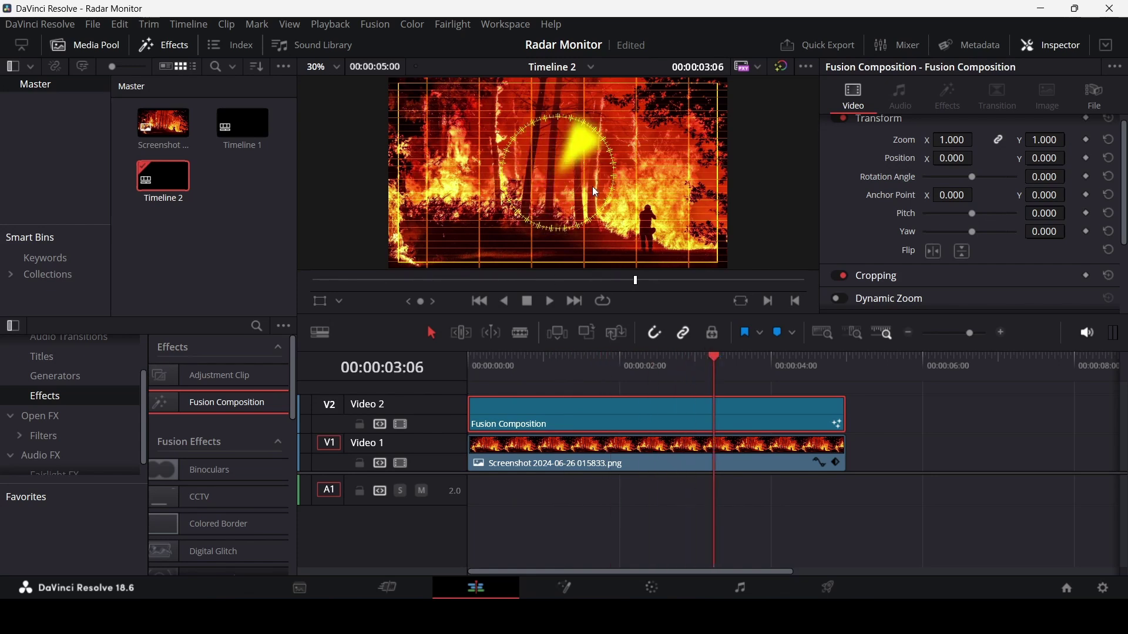
click(657, 443)
scroll(1007, 218, down, 4)
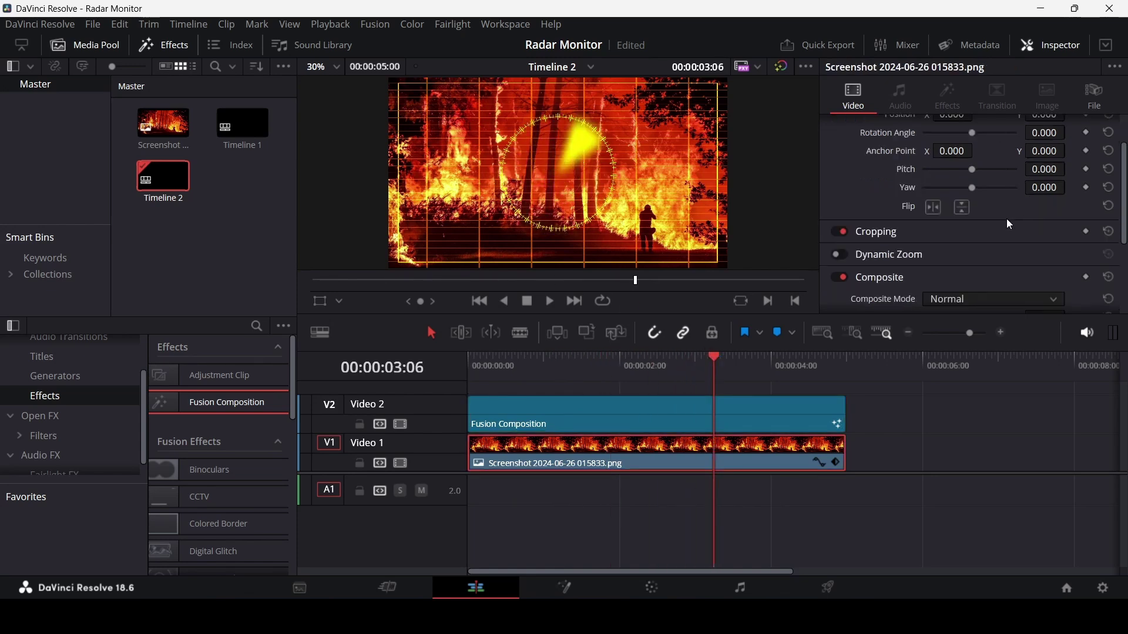
scroll(923, 225, up, 1)
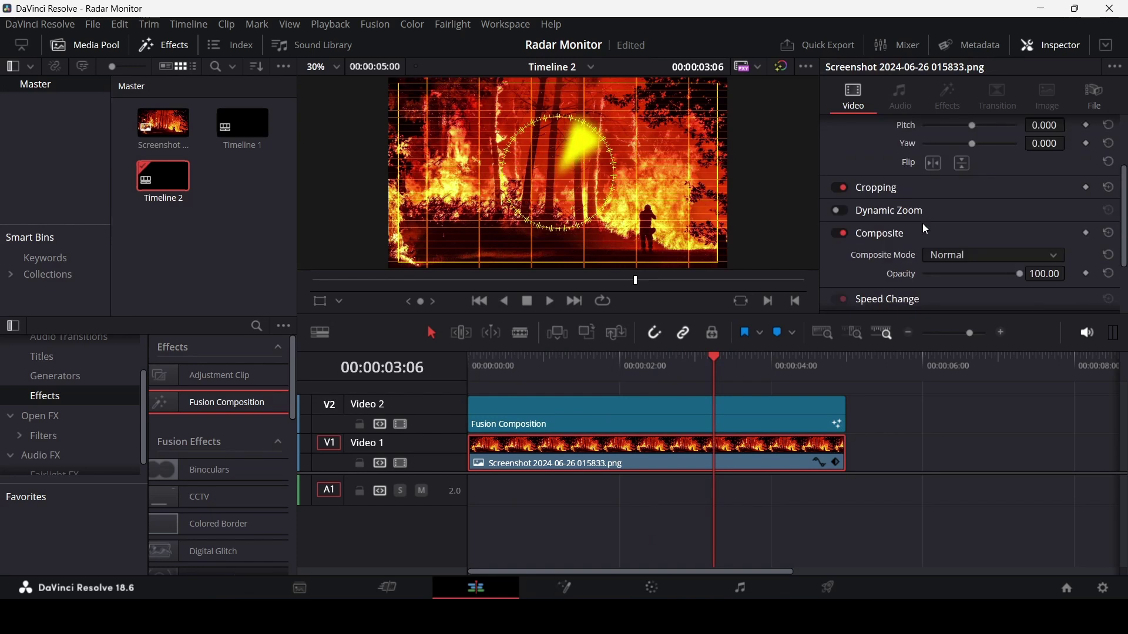
drag(1020, 277, 952, 278)
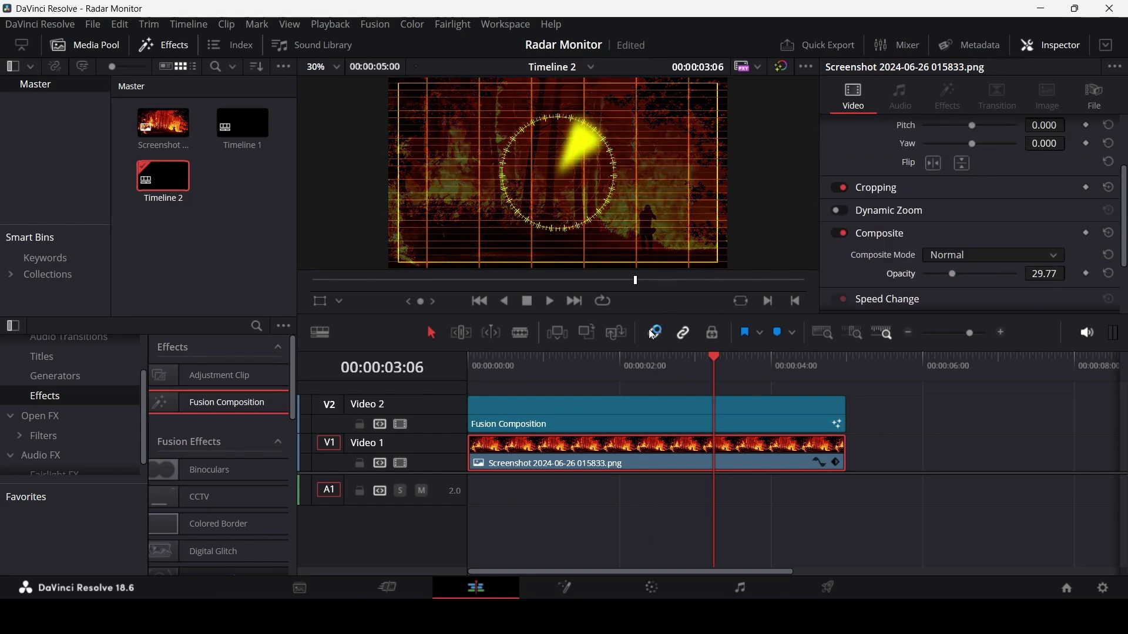
Play the edit timeline from its beginning to review the radar overlay on the dimmed footage.
click(480, 369)
click(562, 402)
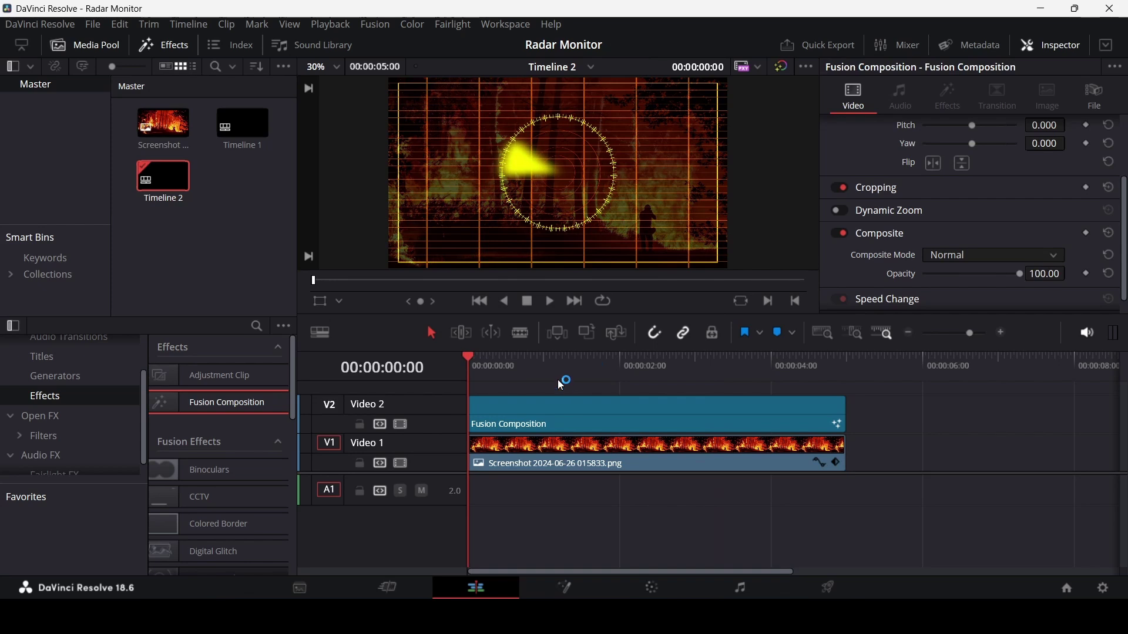
key(space)
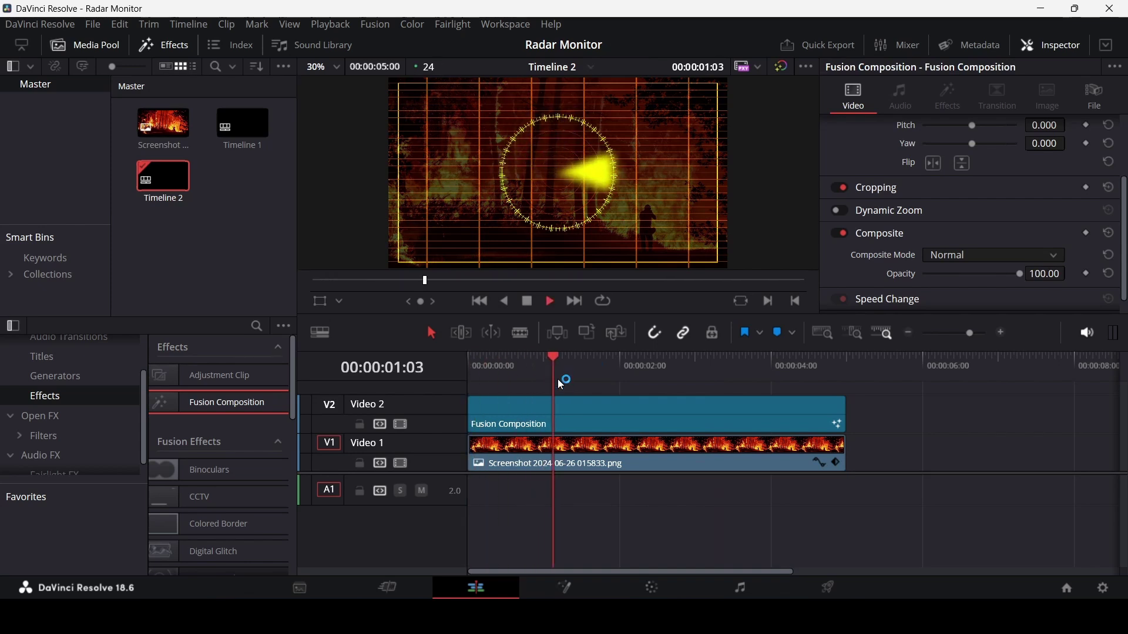